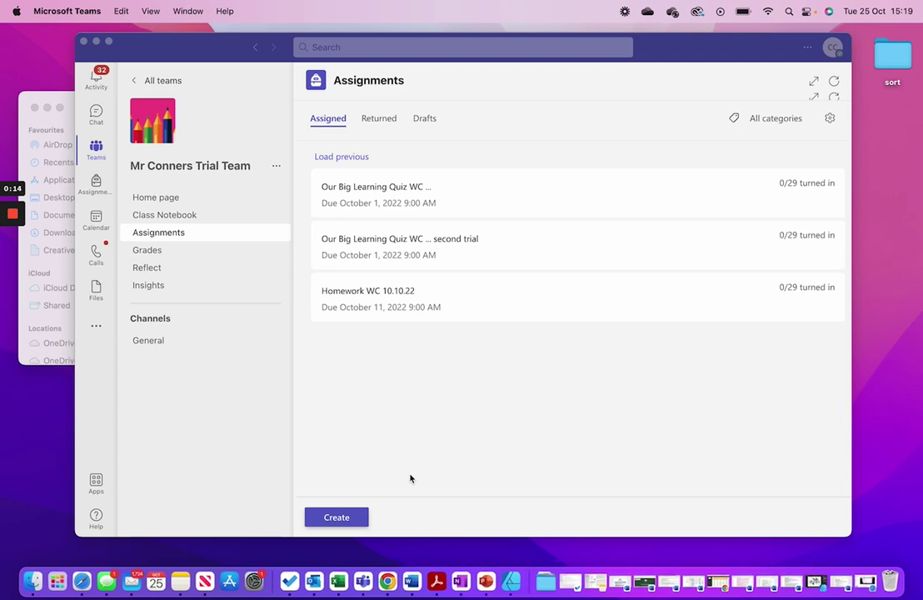
Step: Create a new blank quiz from the team's assignments
click(344, 520)
click(342, 520)
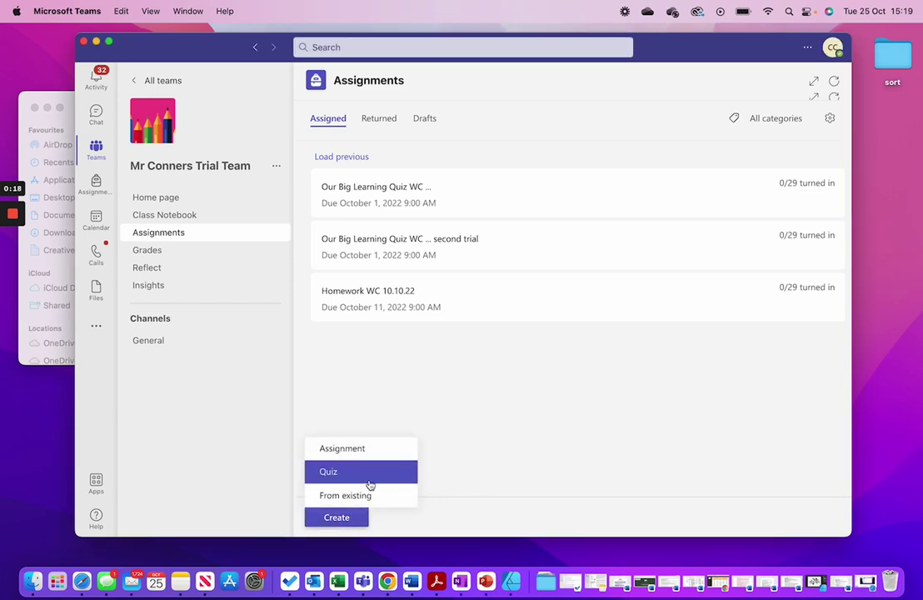
click(369, 480)
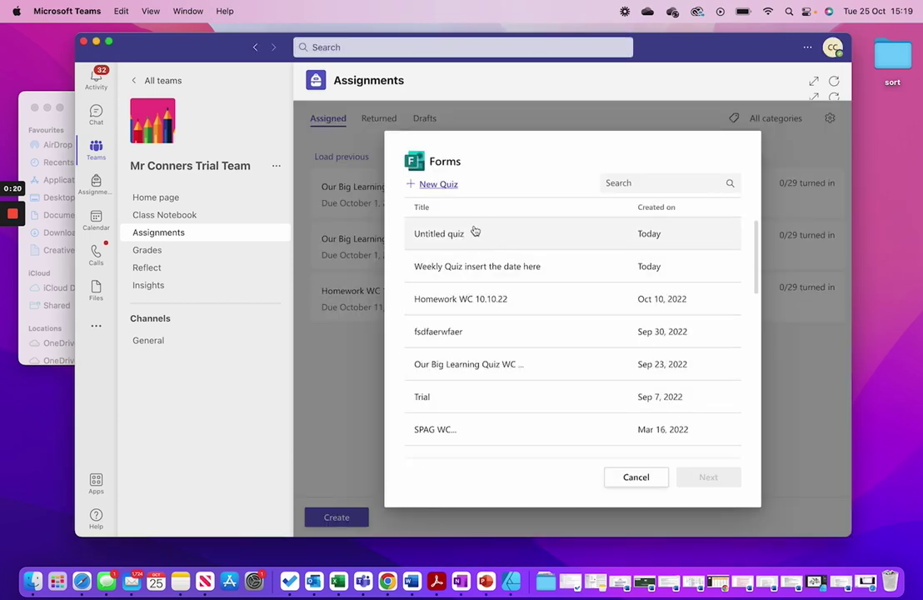
click(447, 190)
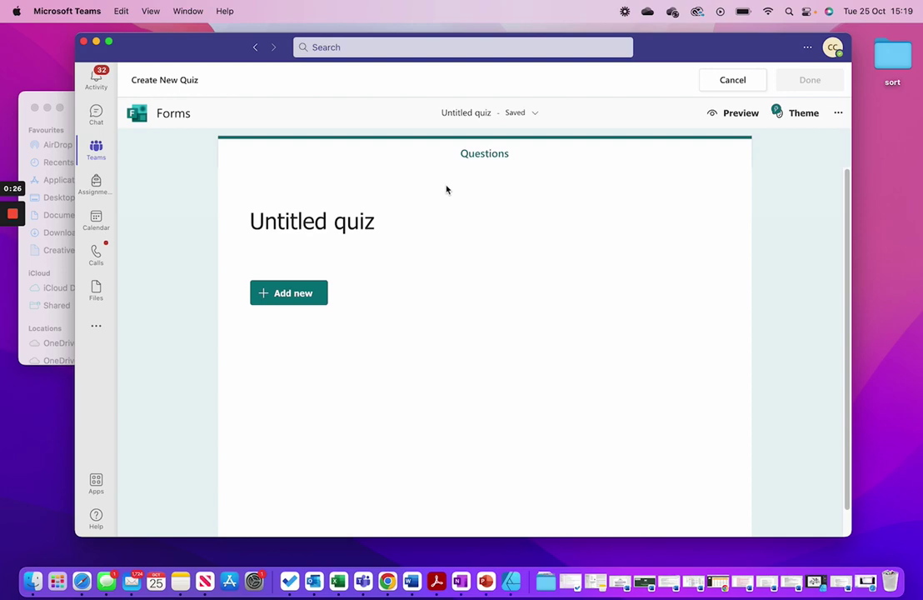
Step: Title the quiz "Weekly Quiz insert the date here" and dismiss the previously used question suggestions
click(324, 225)
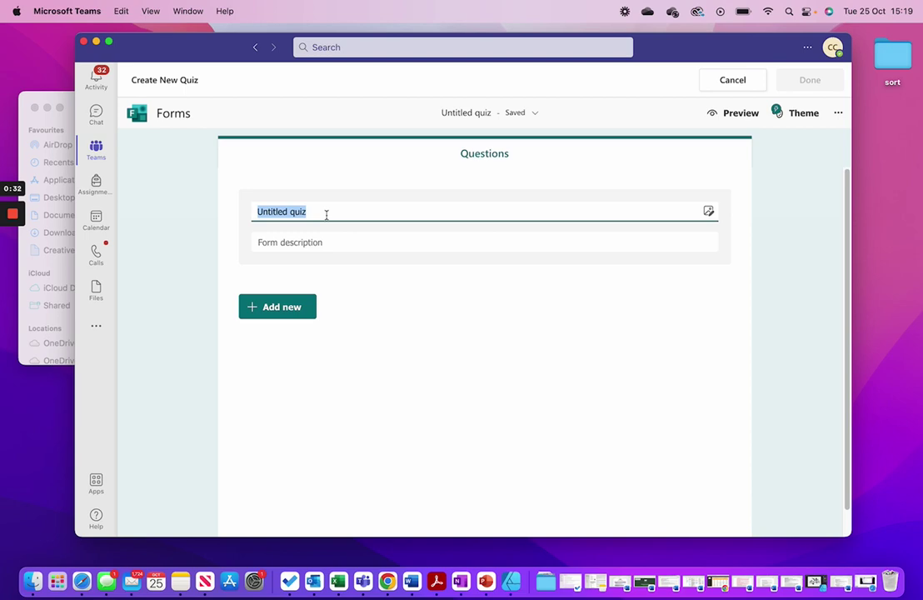
text(Weekly )
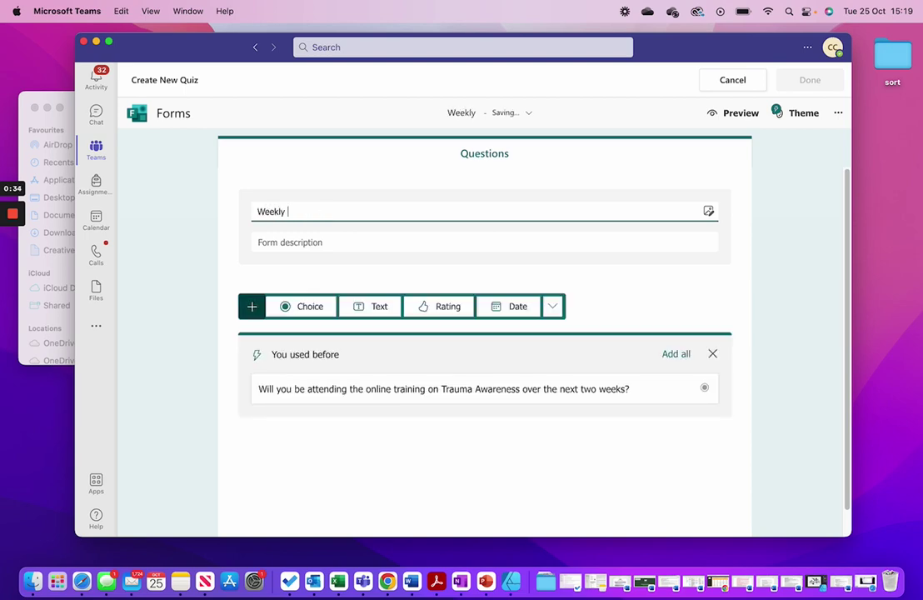
text(Quiz )
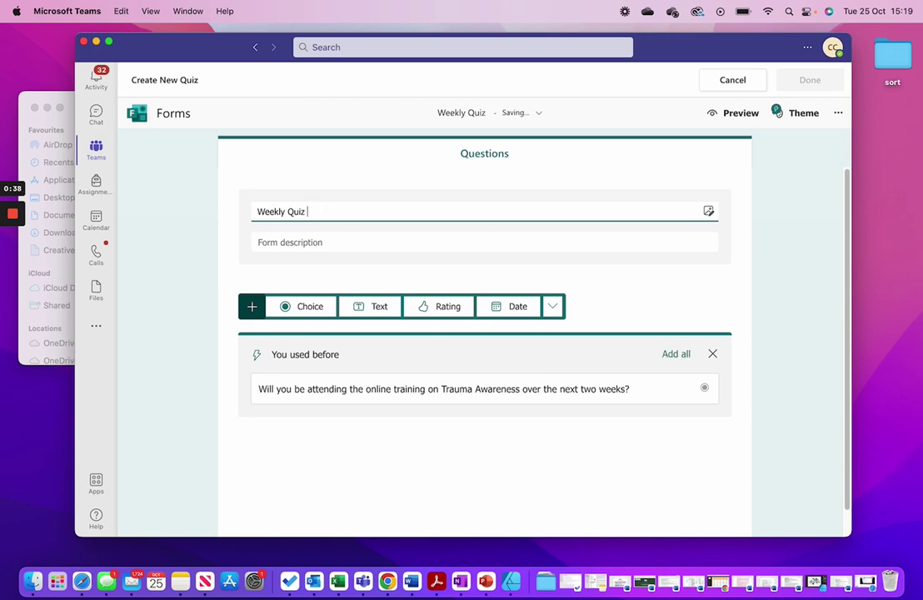
text(inse)
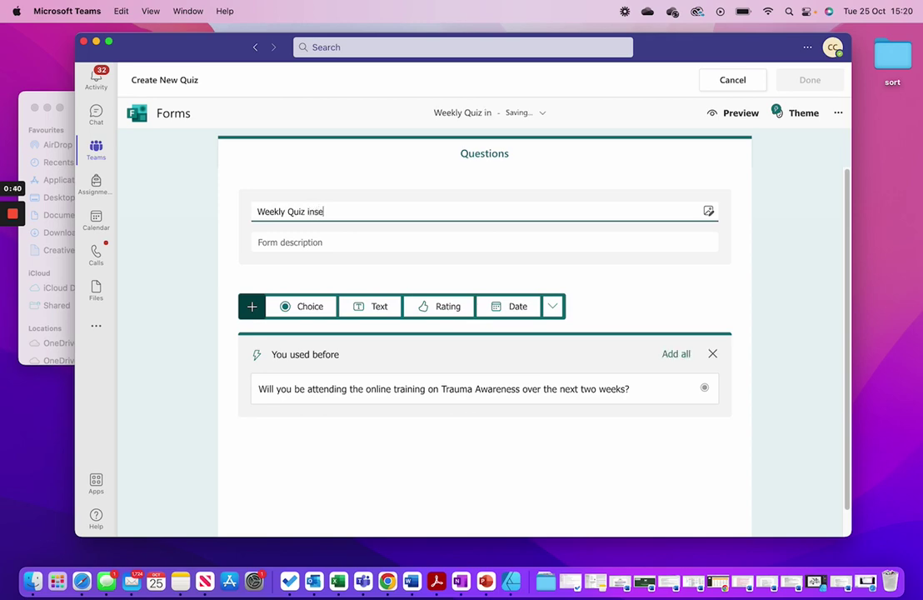
text(rt the date here)
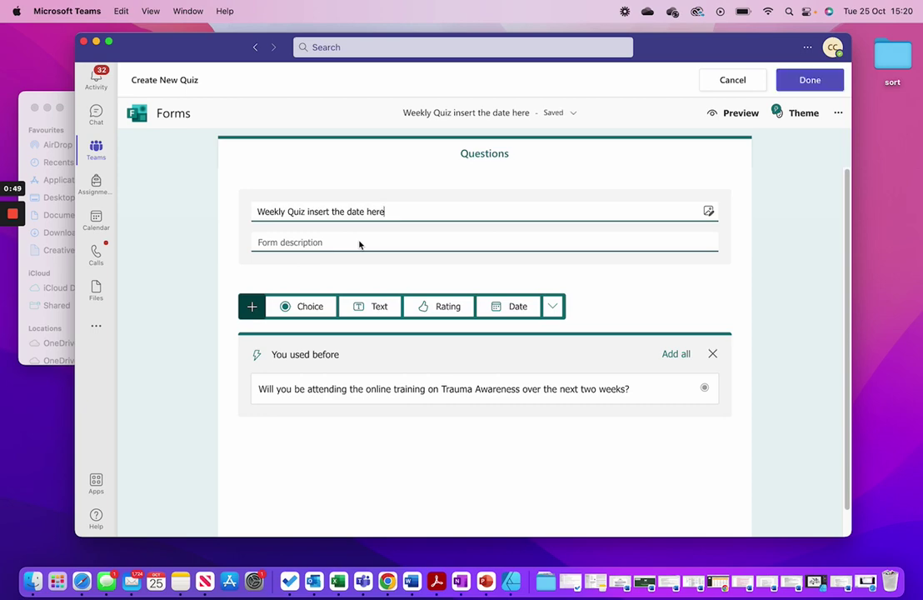
click(713, 356)
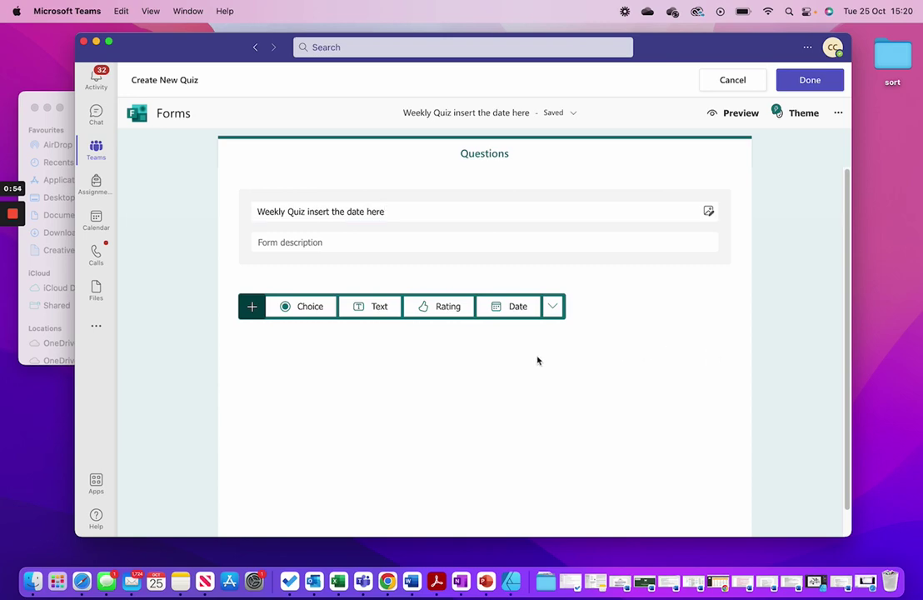
Step: Add a section to the quiz and remove just that section again
click(554, 308)
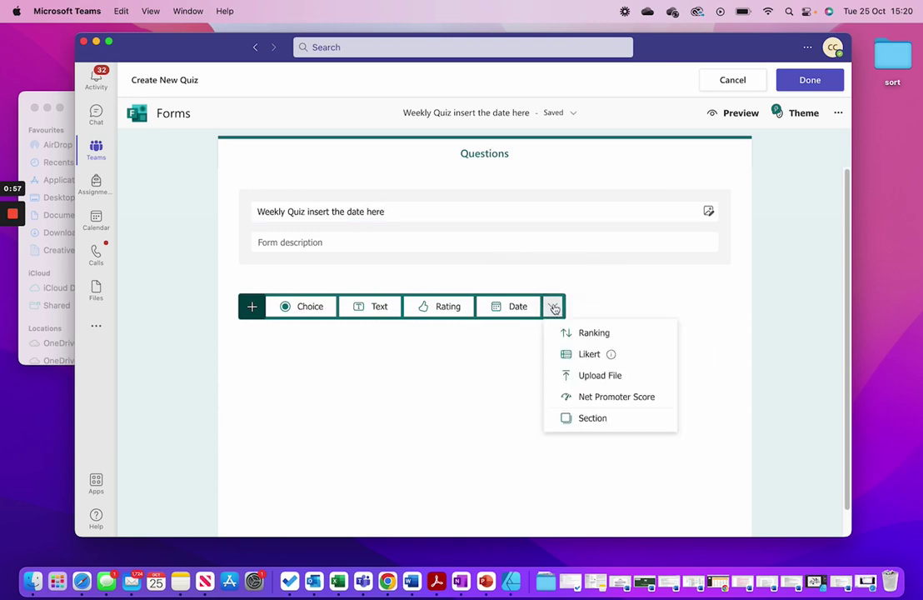
click(587, 418)
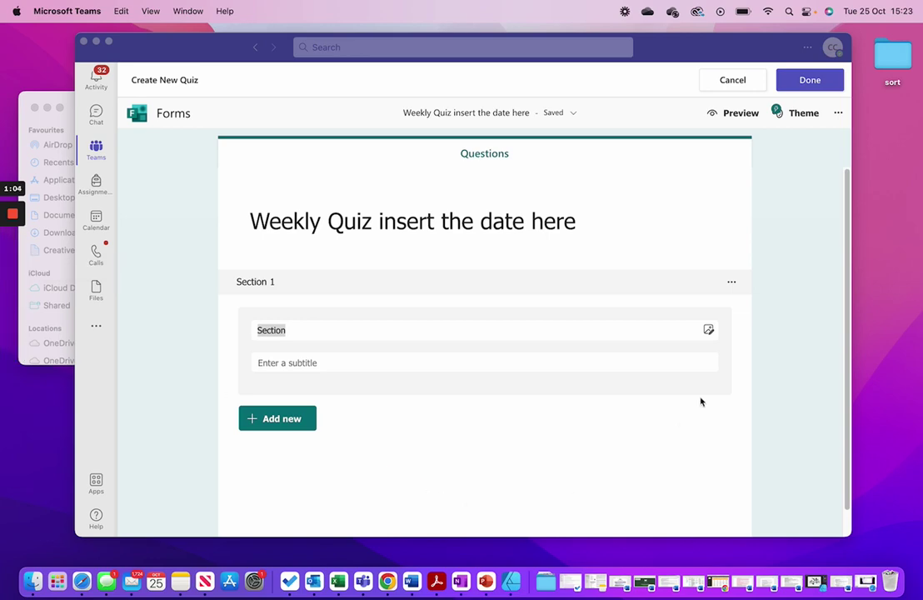
click(733, 286)
click(732, 283)
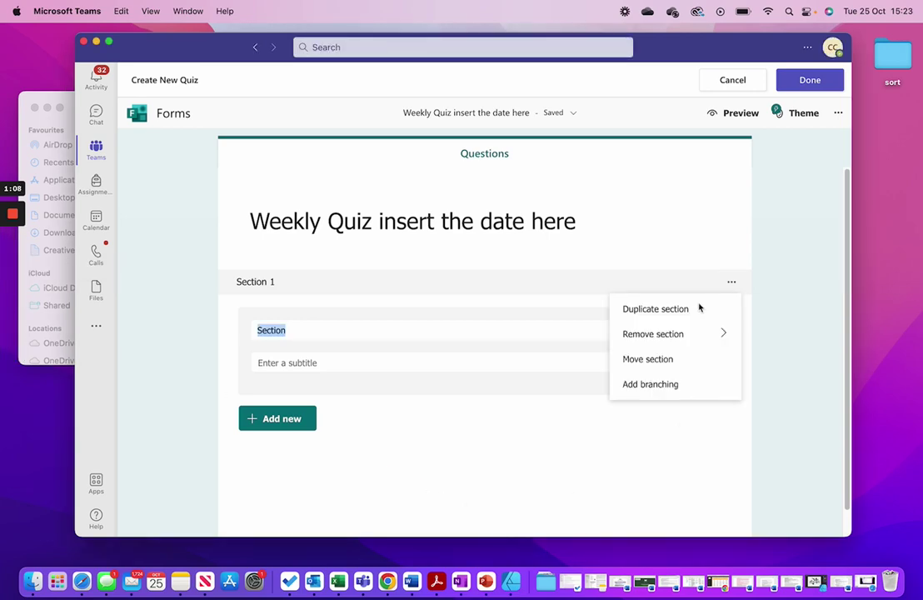
mouse_move(663, 341)
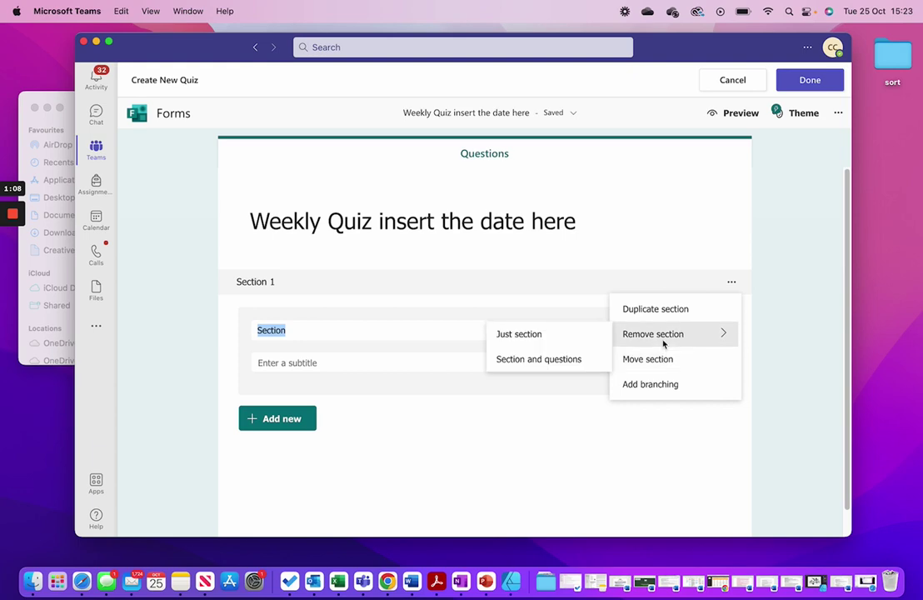
click(539, 334)
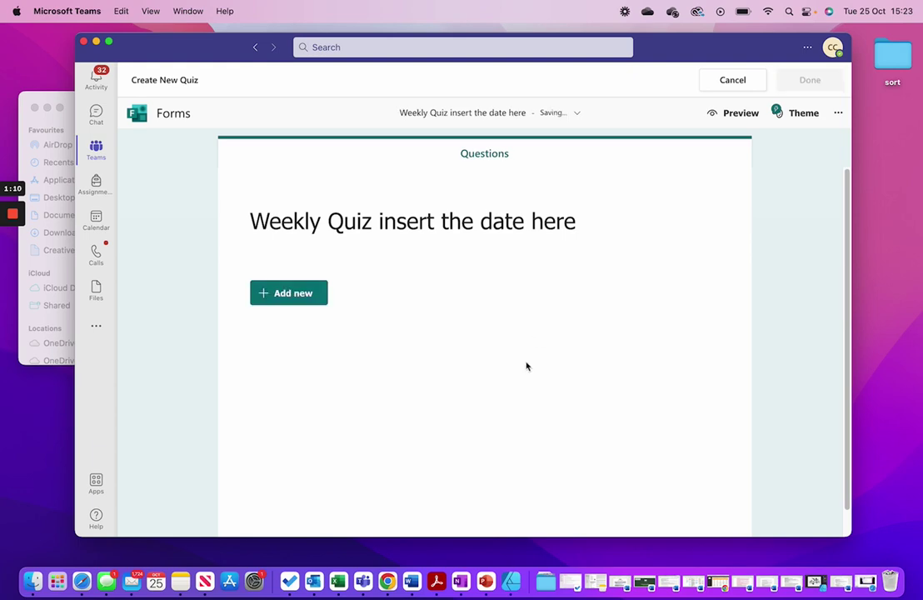
Step: Add a section to the quiz and title it "Geography"
click(283, 296)
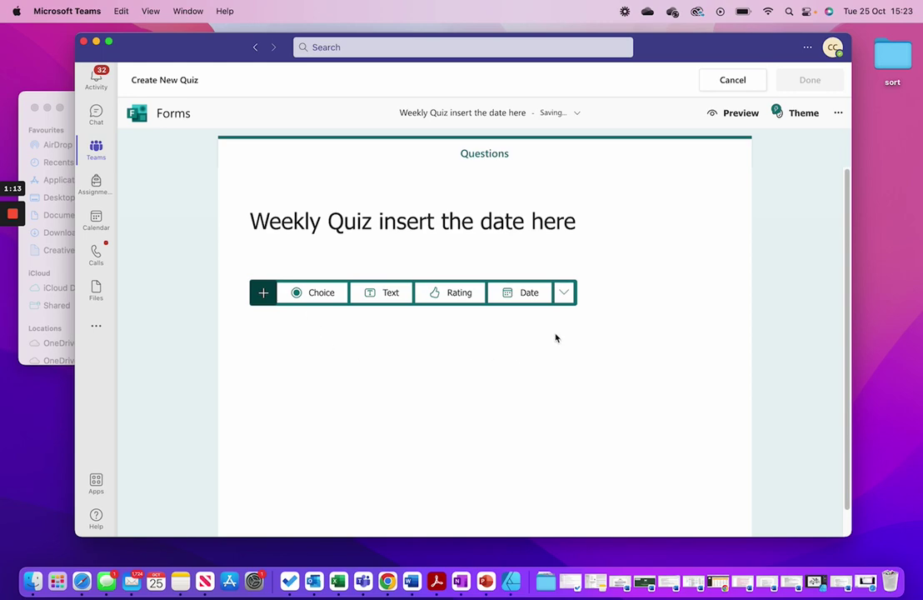
click(562, 293)
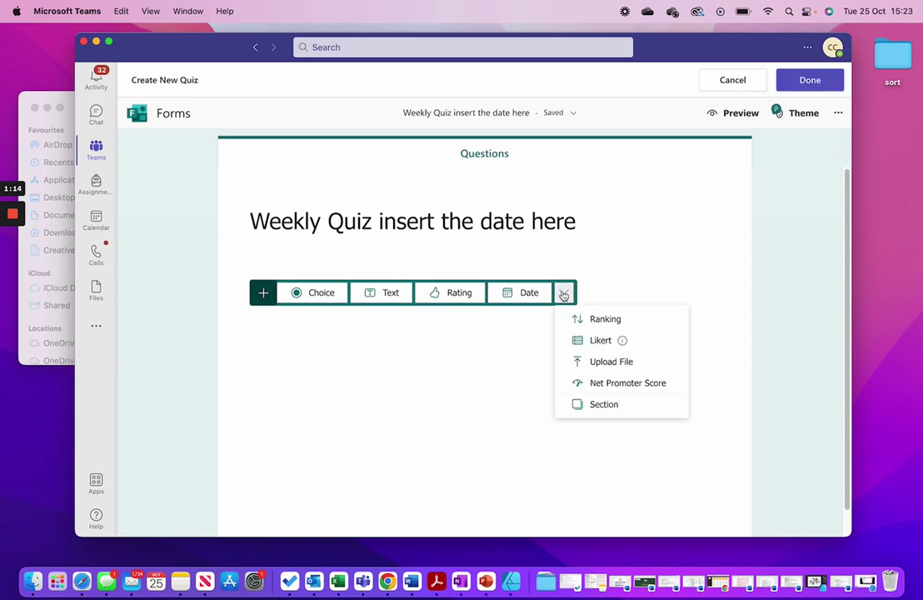
click(585, 404)
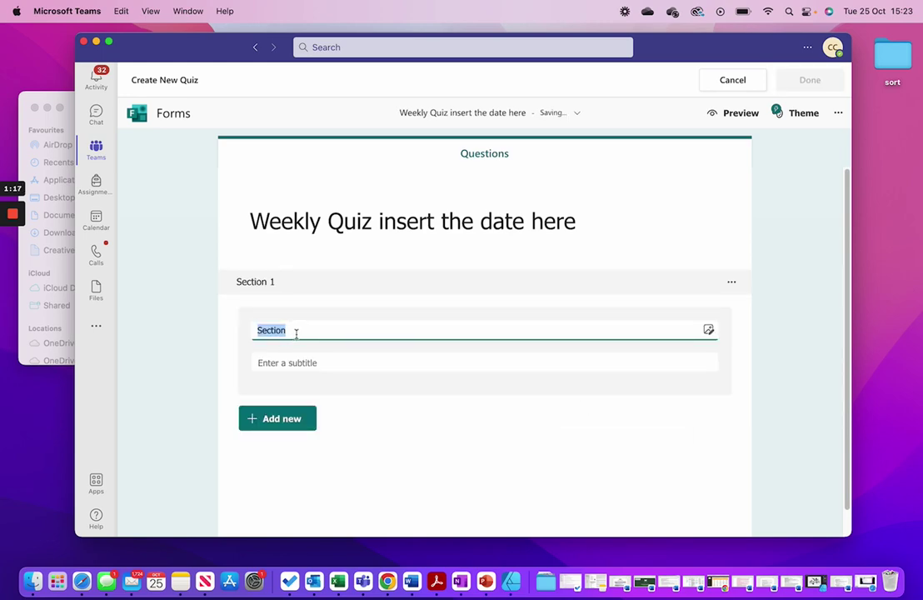
text(Geography)
Step: Enter the section subtitle "We started our geography topic on Gambia this week. Here are a couple of questions to answer about it."
click(330, 356)
text(We start)
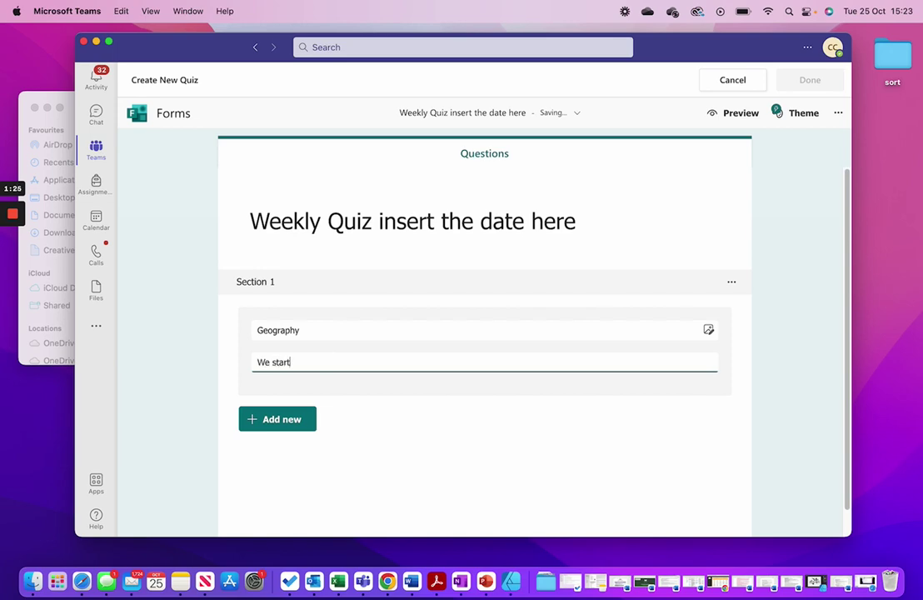
text(ed our geogropahy)
key(BackSpace)
key(BackSpace)
key(BackSpace)
key(BackSpace)
key(BackSpace)
text(aphy )
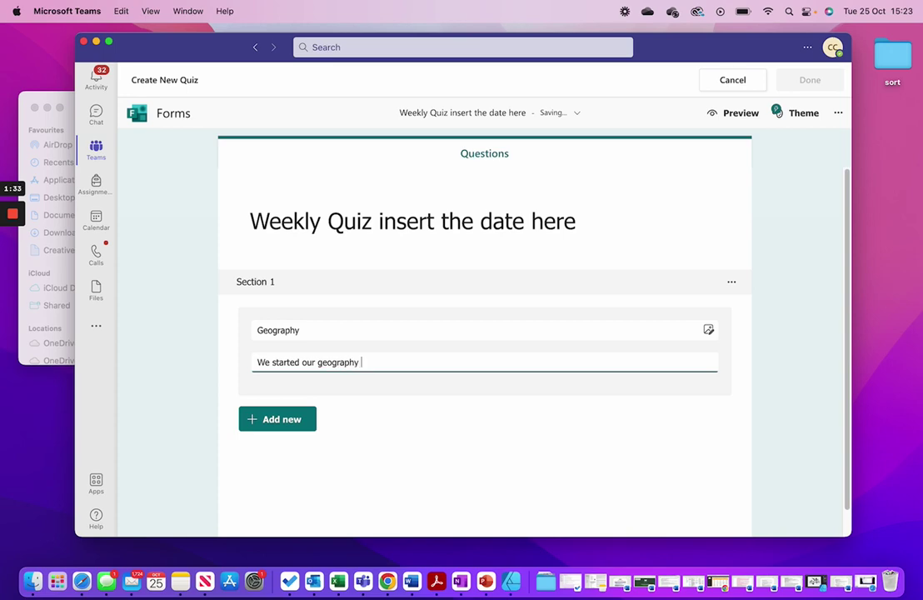
text(topic on gambia this week)
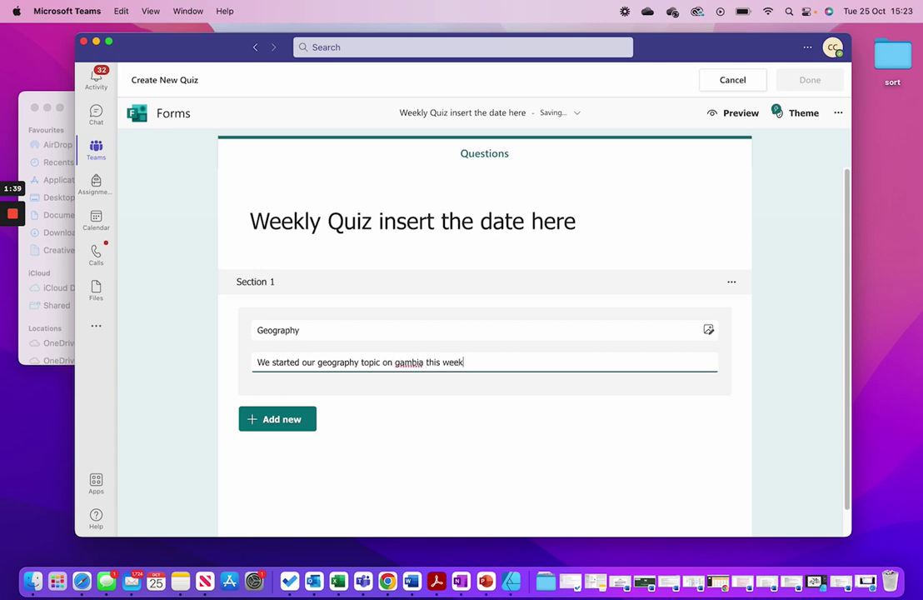
text(.  Here are a couple of ques)
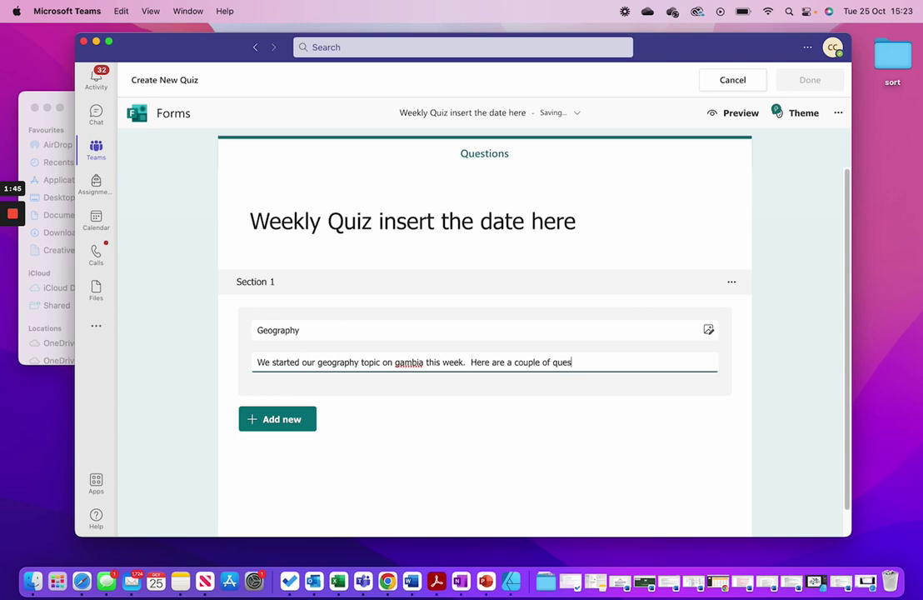
text(tions to answer about it.)
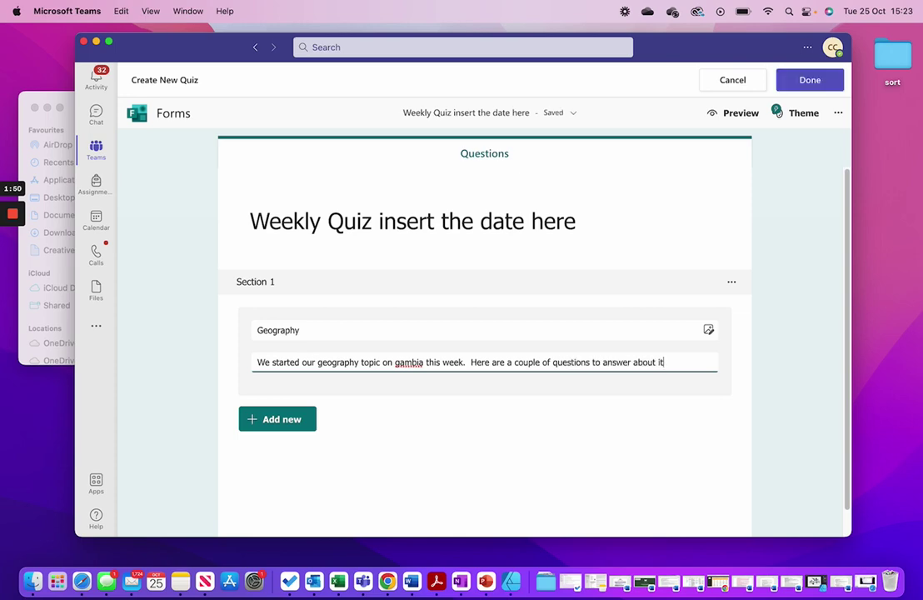
click(399, 362)
key(BackSpace)
text(G)
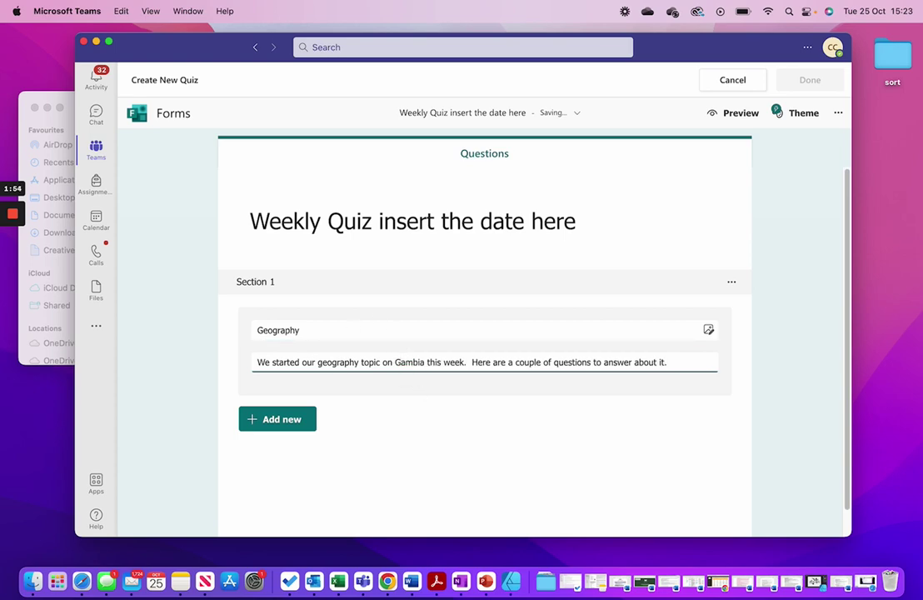
Step: Add a choice question to the Geography section reading "In which continent is Gambia", with the spelling of "continent" corrected
click(294, 426)
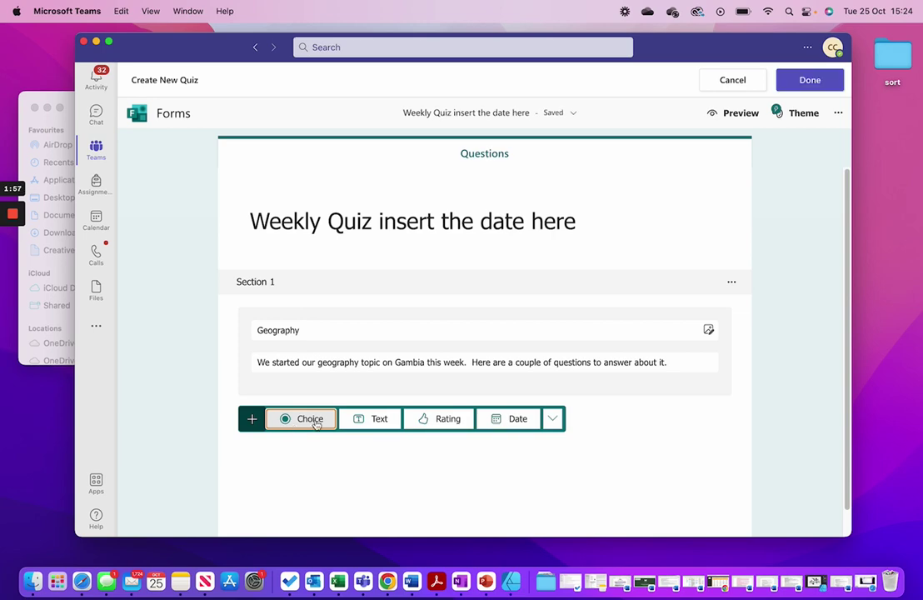
click(315, 425)
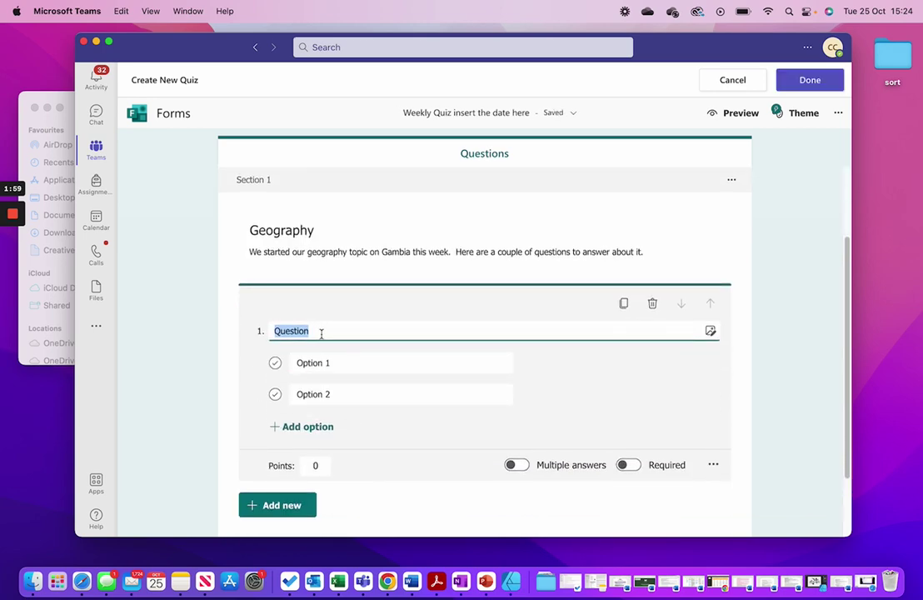
text(In which contenent is Gambia)
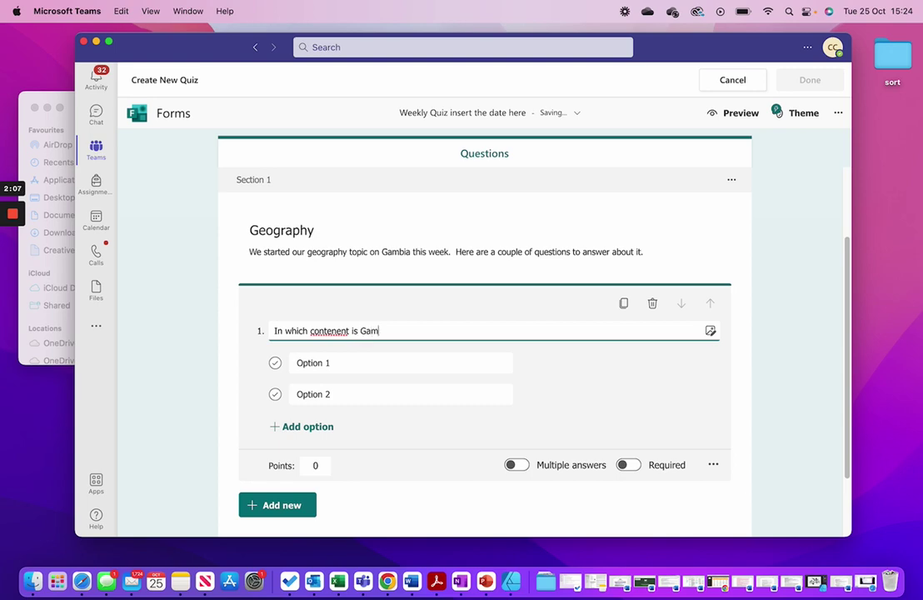
right_click(334, 331)
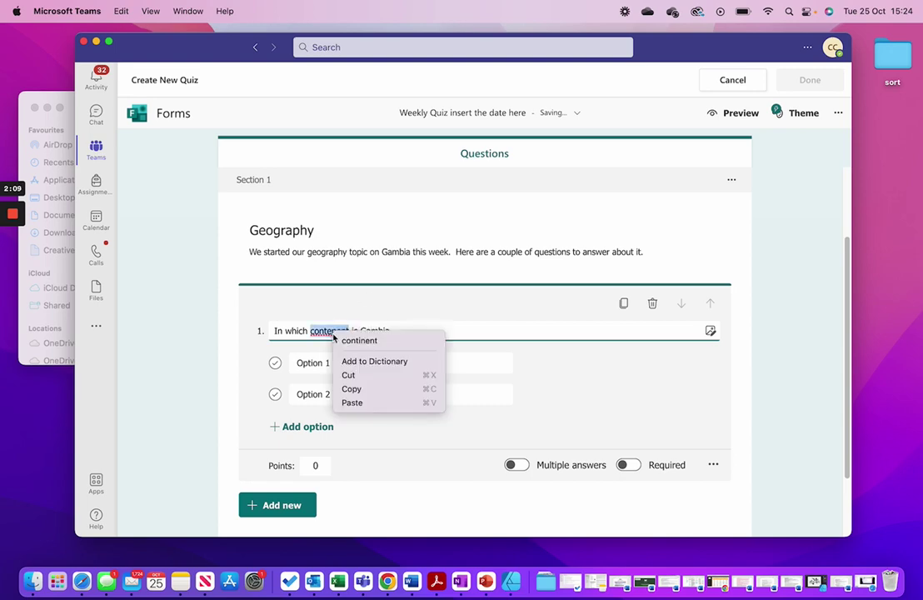
click(398, 342)
Step: Fill in four answer options for the Gambia question: Europe, Asia, Africa and South America
click(354, 362)
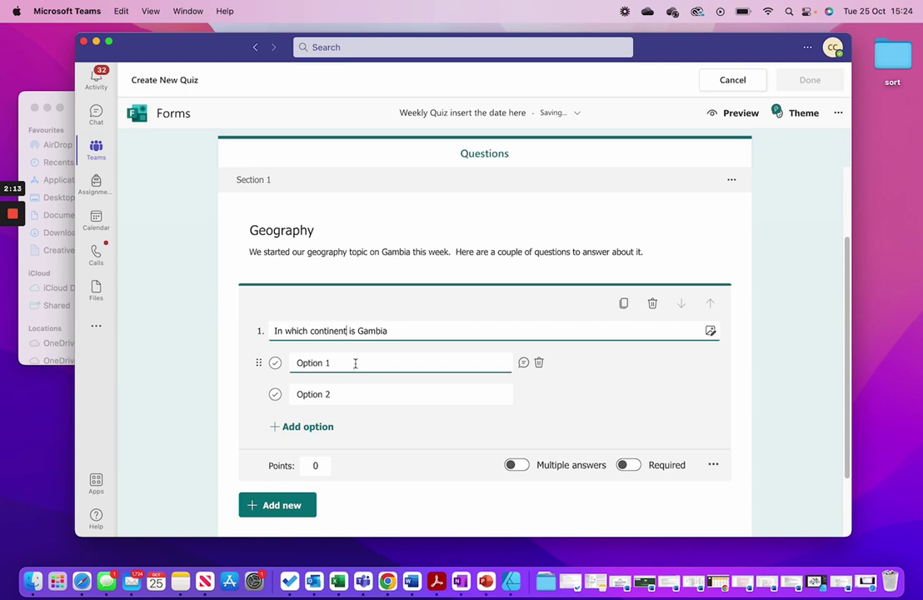
triple_click(354, 363)
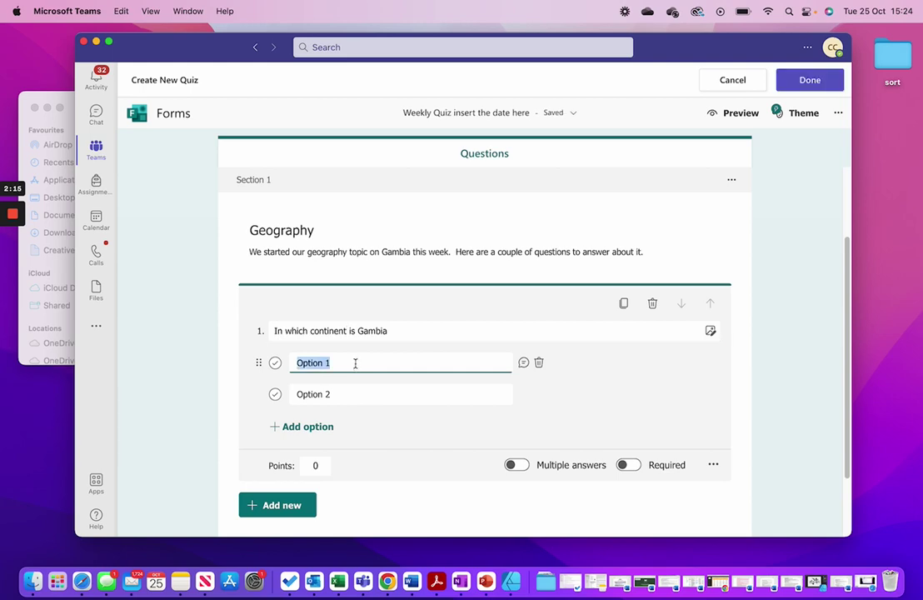
text(Europe)
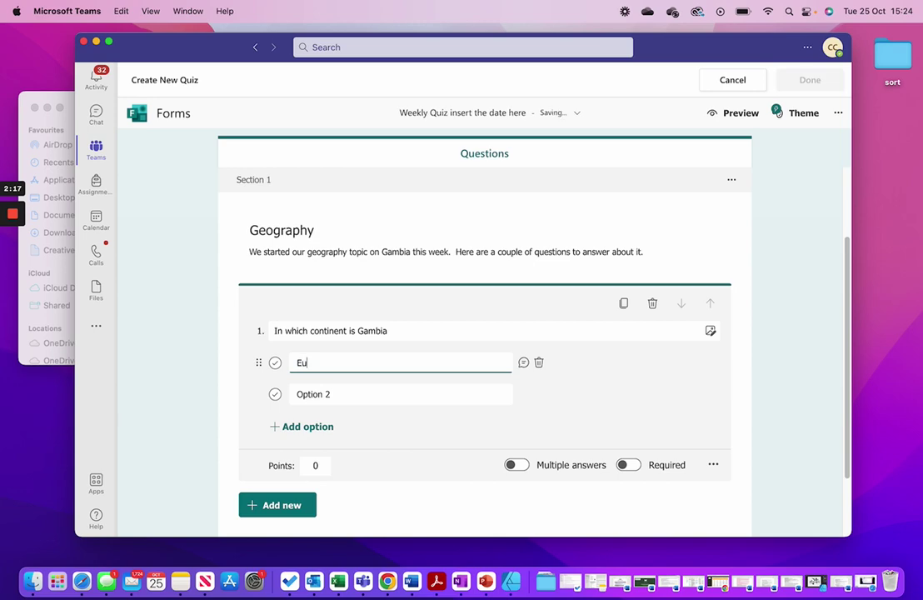
triple_click(358, 392)
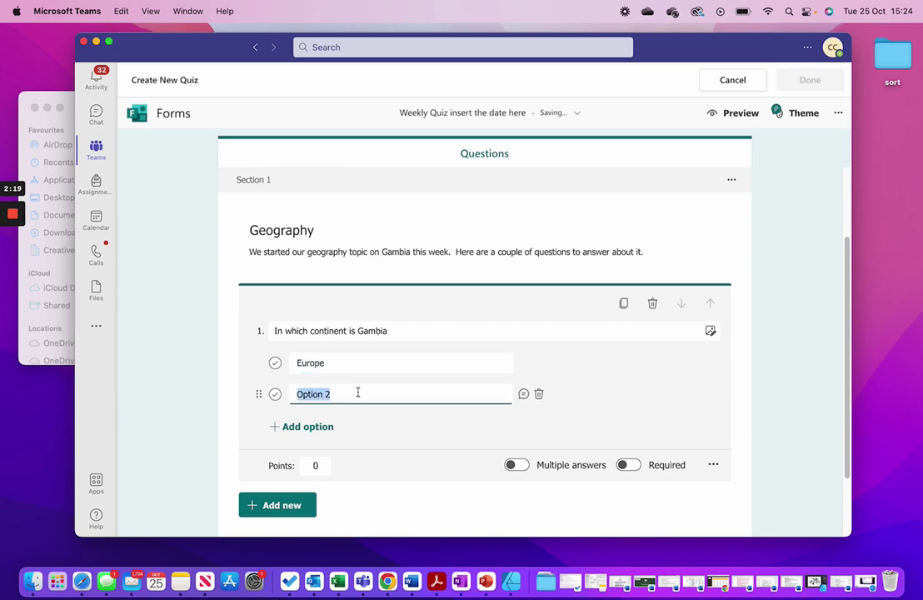
text(Asia)
click(315, 426)
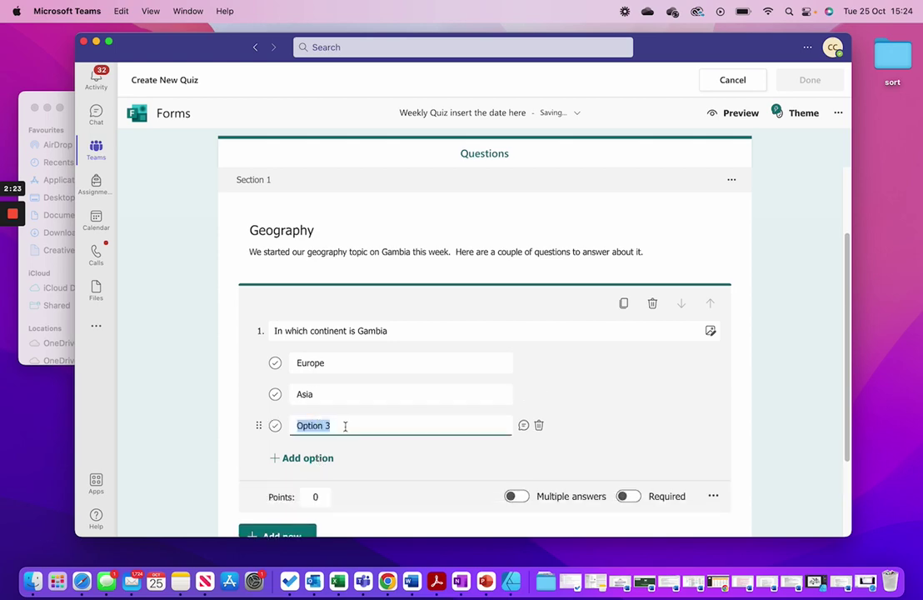
text(Africa)
click(325, 457)
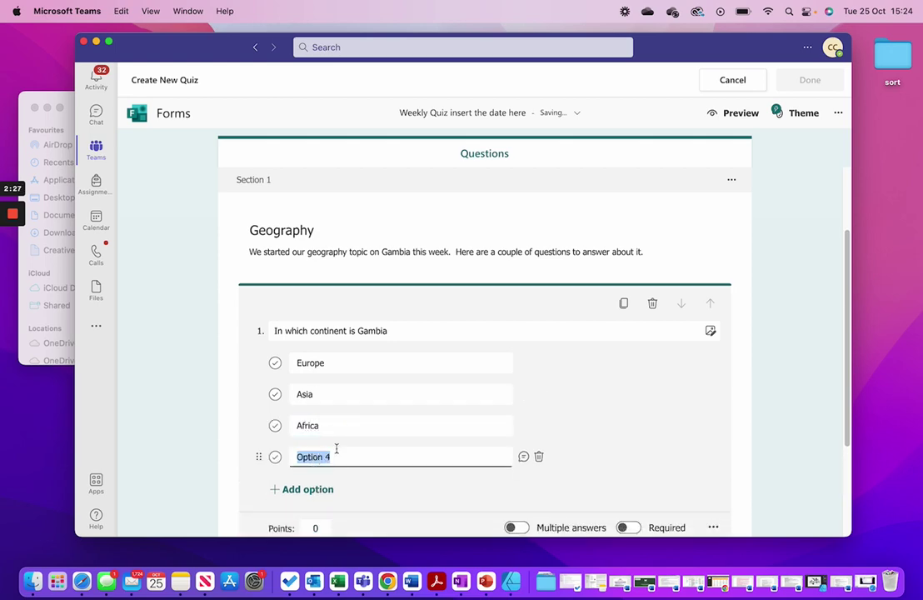
text(Sou)
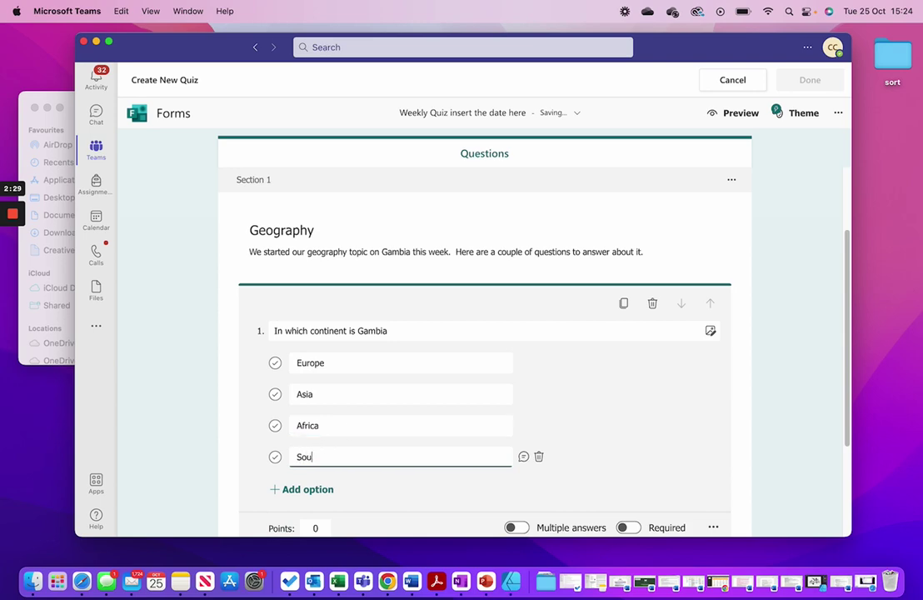
text(th America)
scroll(589, 433, down, 3)
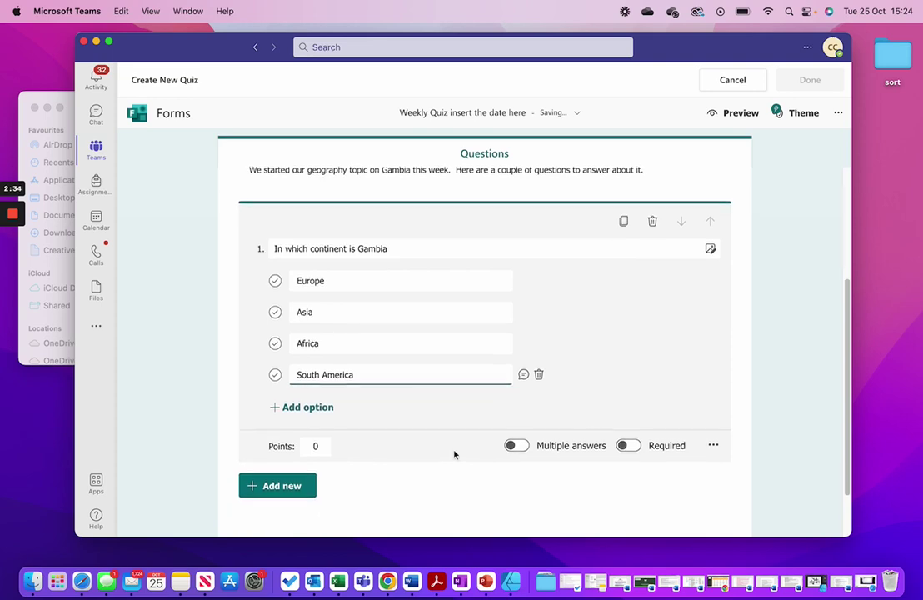
Step: Mark Africa as the correct answer to the continent question and set its points to 1
click(275, 343)
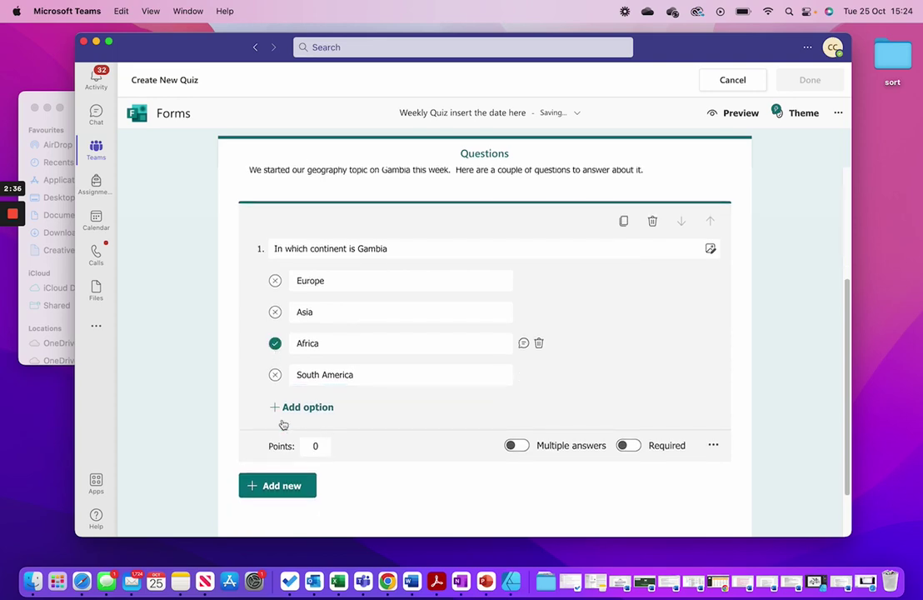
click(317, 448)
text(1)
Step: Add a second choice question reading "What are the three main impacts of changes in weather patterns on Gambia"
click(279, 486)
mouse_move(12, 215)
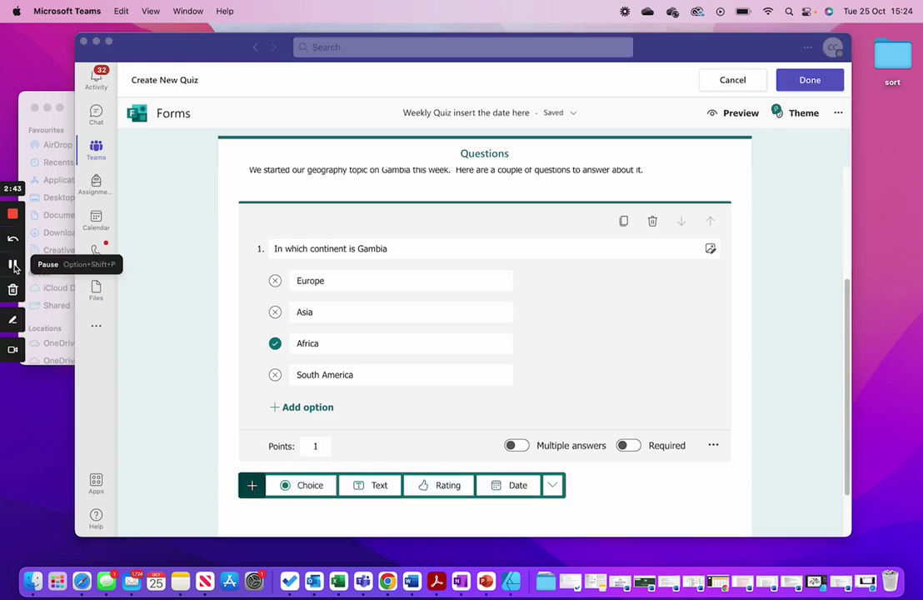
scroll(370, 488, down, 2)
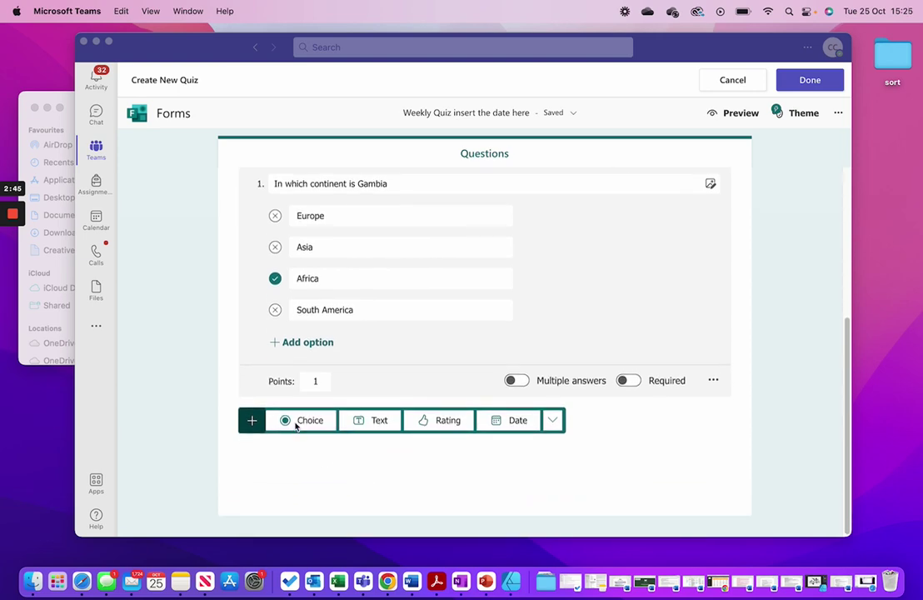
click(296, 426)
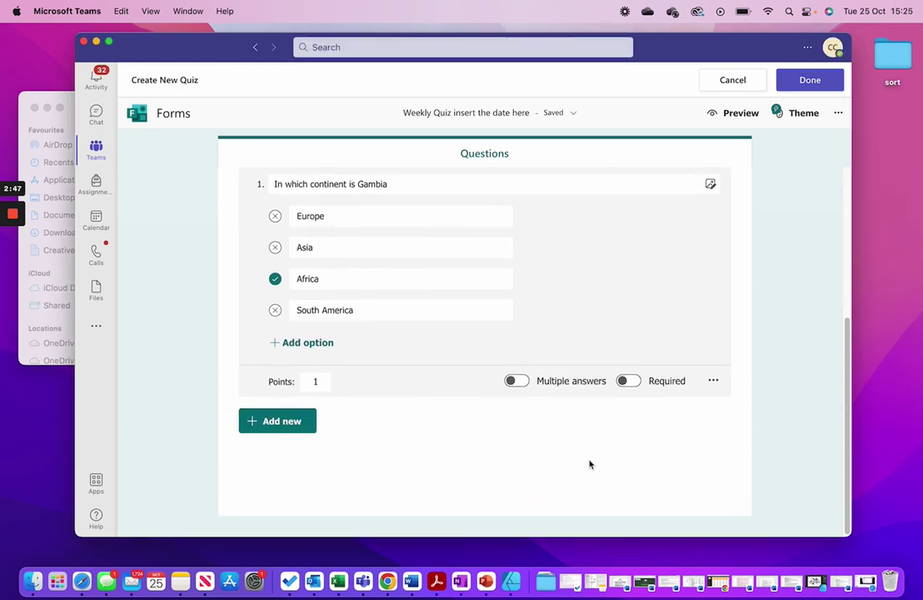
click(276, 425)
click(304, 423)
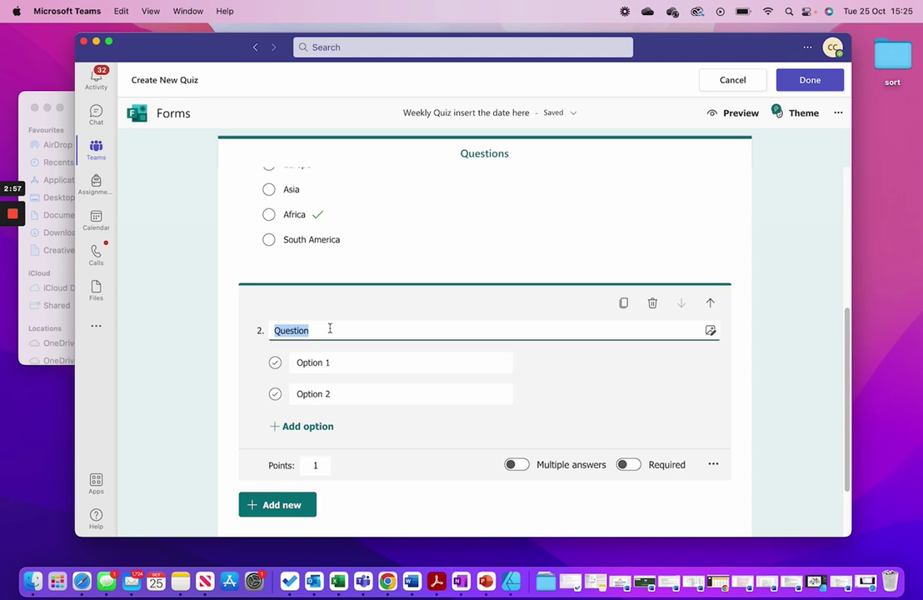
click(14, 262)
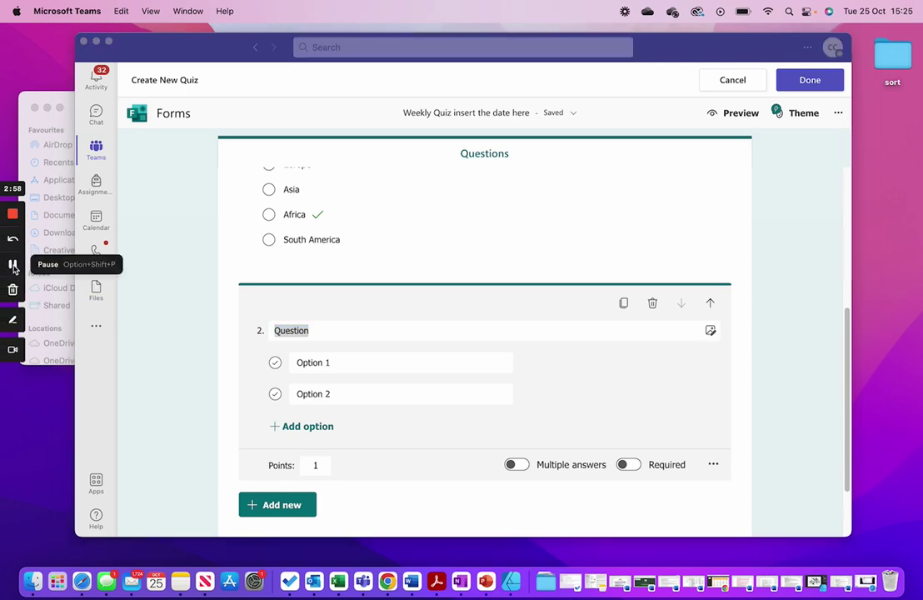
click(346, 332)
drag(319, 332, 256, 332)
text(What are the three mai)
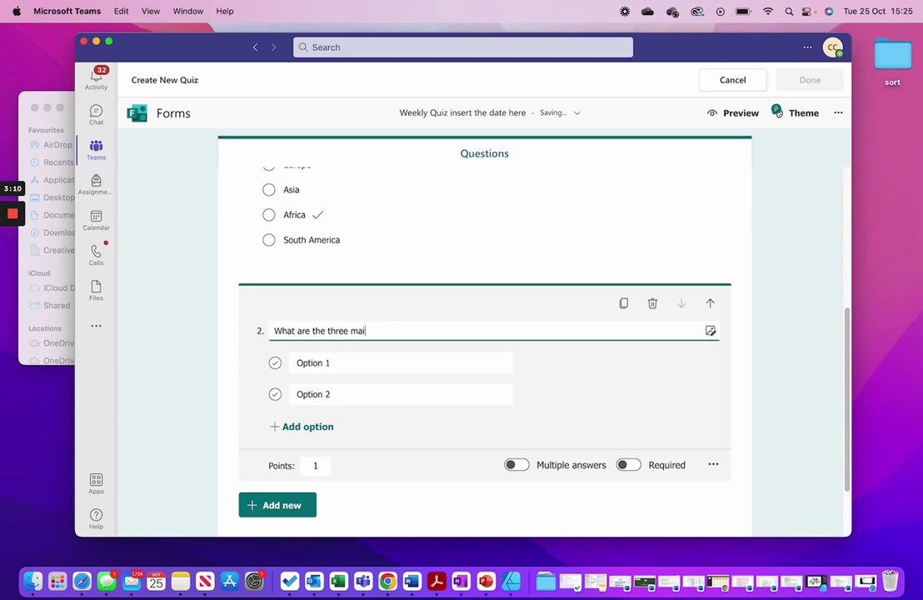
text(n impacts of changes in weathe)
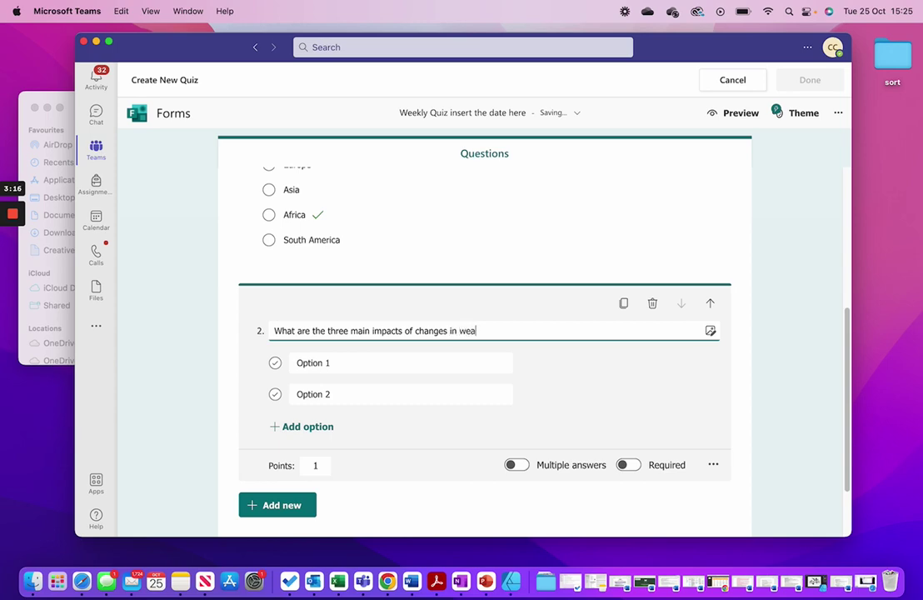
text(erns on Gambia)
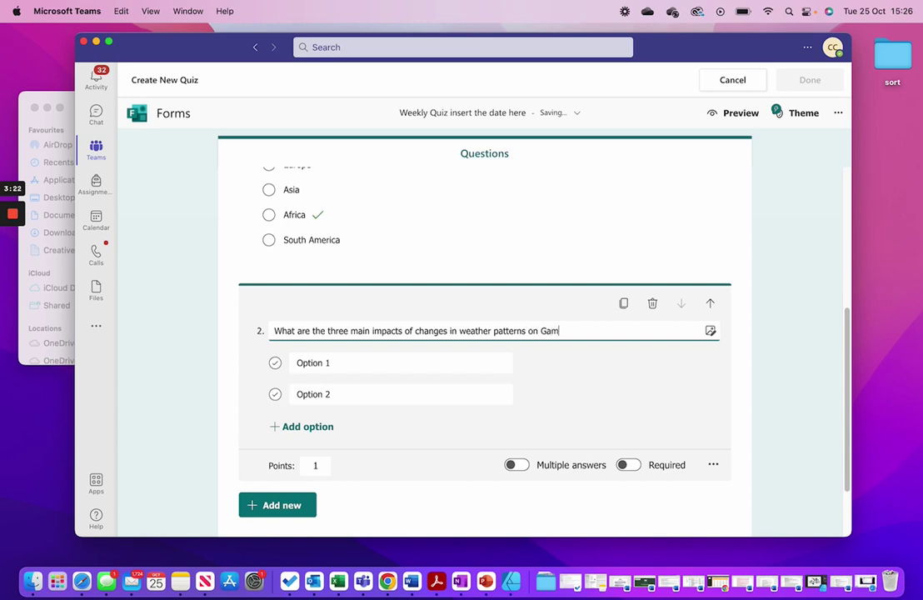
Step: Enter "drought, poverty, famine" as the first answer option of the weather patterns question
click(337, 363)
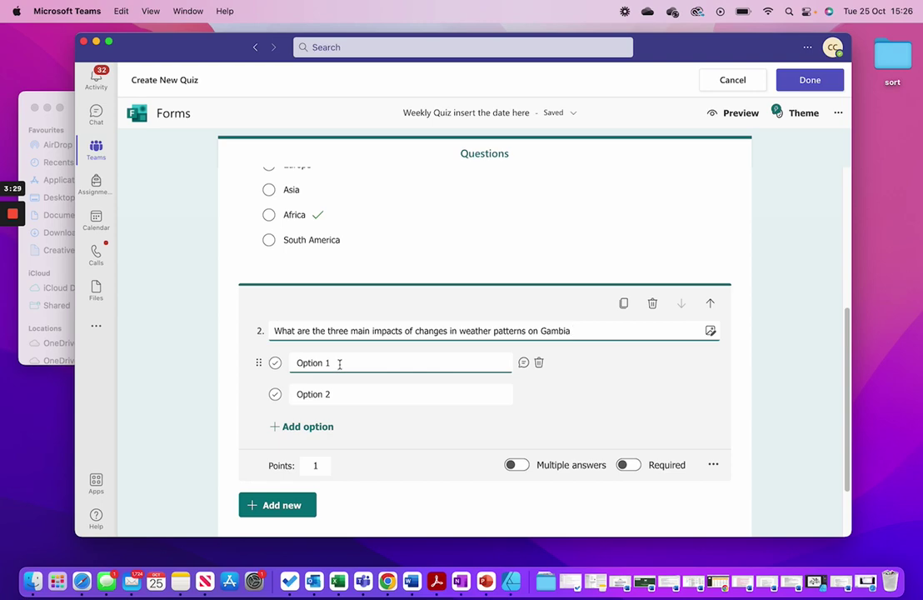
click(338, 363)
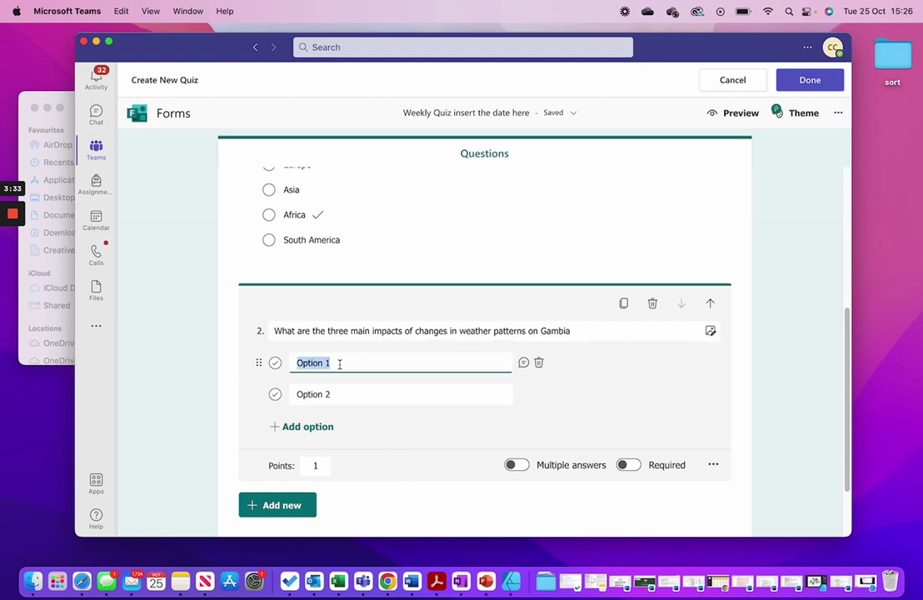
text(drought,)
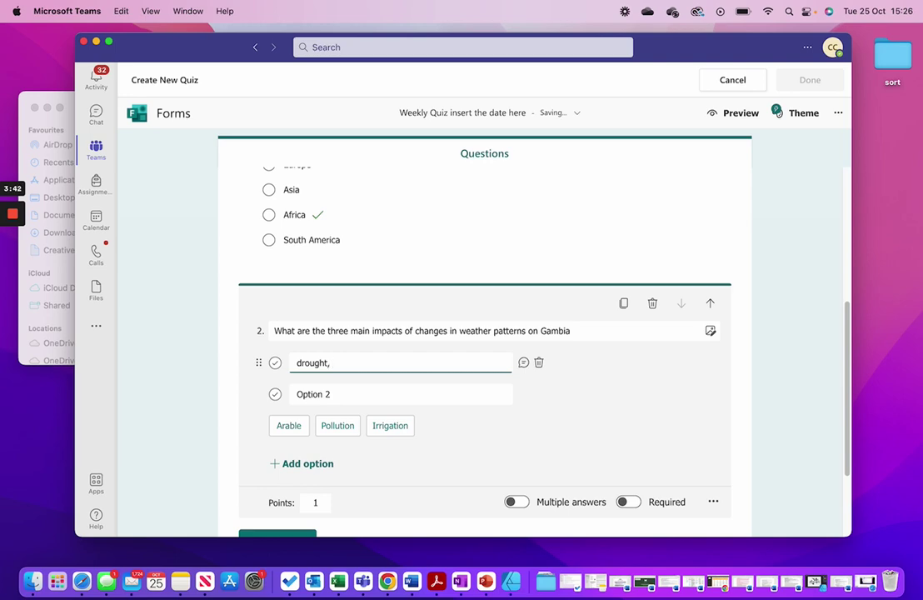
text(overty, famine)
Step: Enter "famine, drought, lack of food" as the second answer option, correcting the spelling mistakes
click(320, 394)
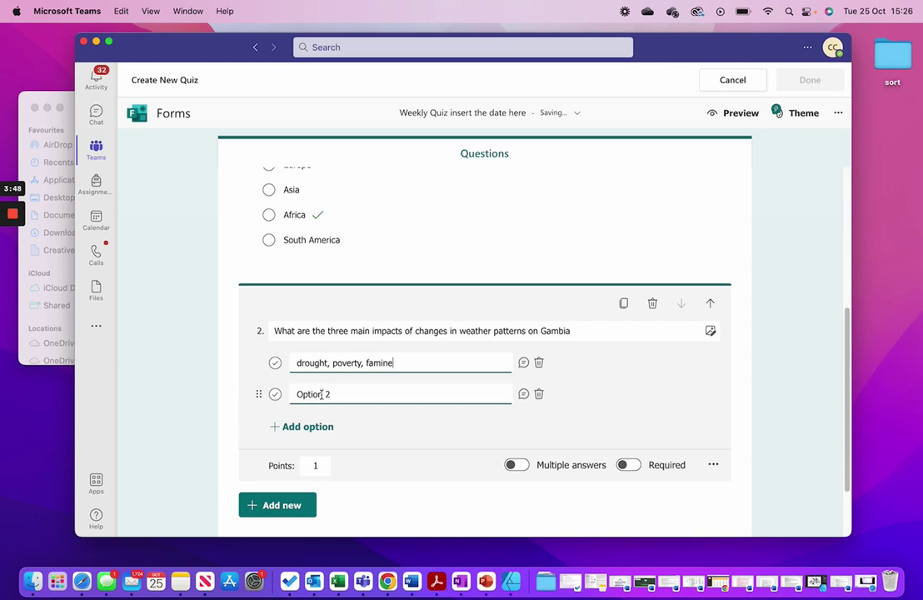
click(321, 394)
text(fami)
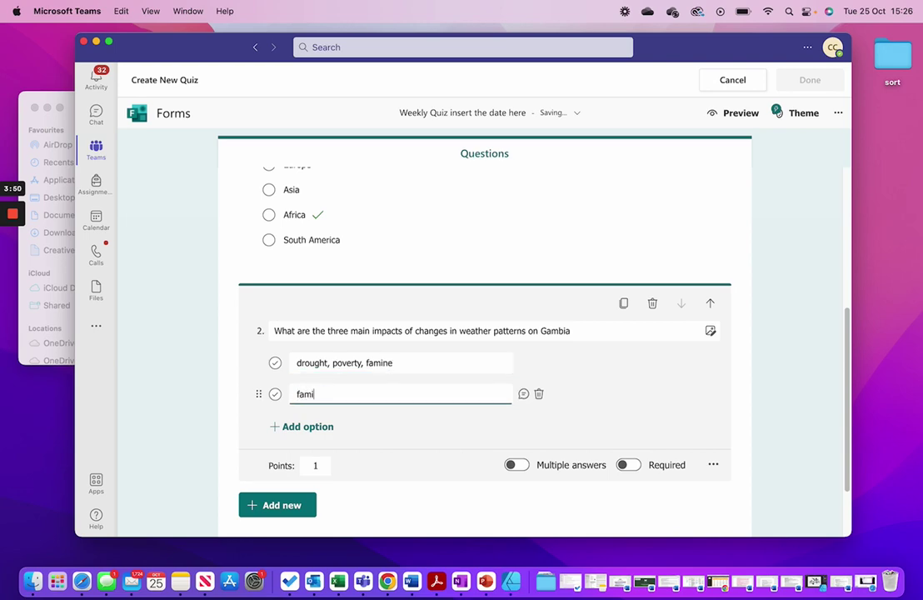
text(ne, droughr)
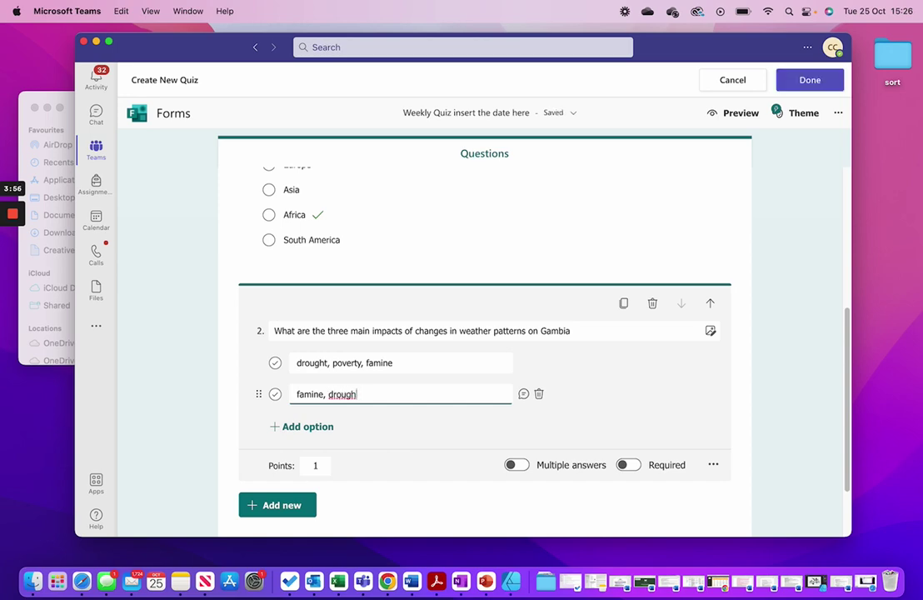
key(BackSpace)
key(BackSpace)
text(ght,)
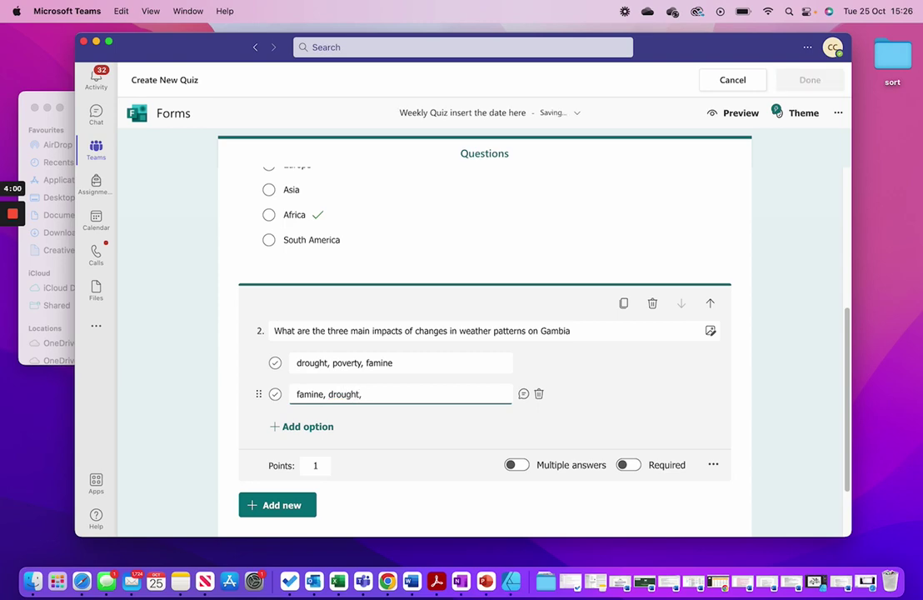
text( loack)
key(BackSpace)
key(BackSpace)
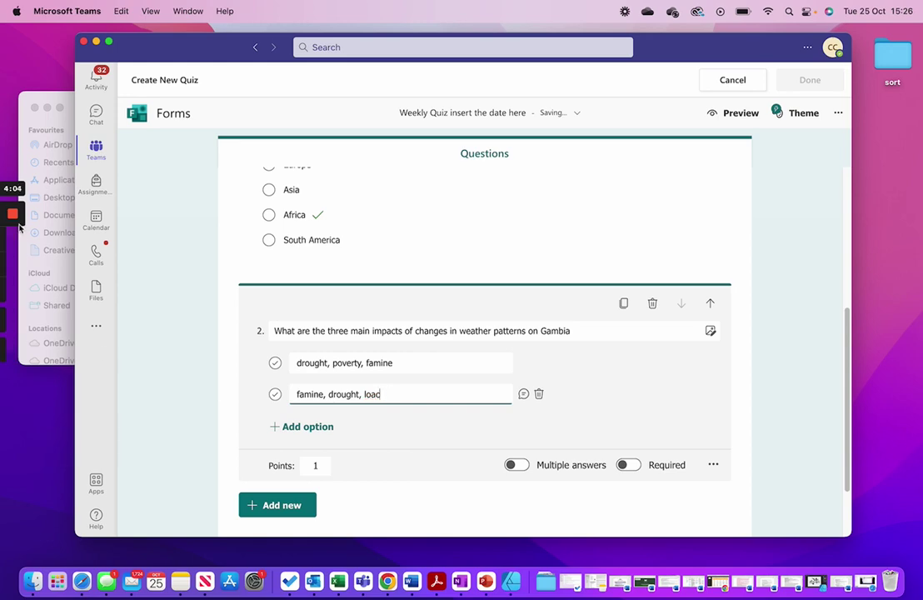
click(387, 394)
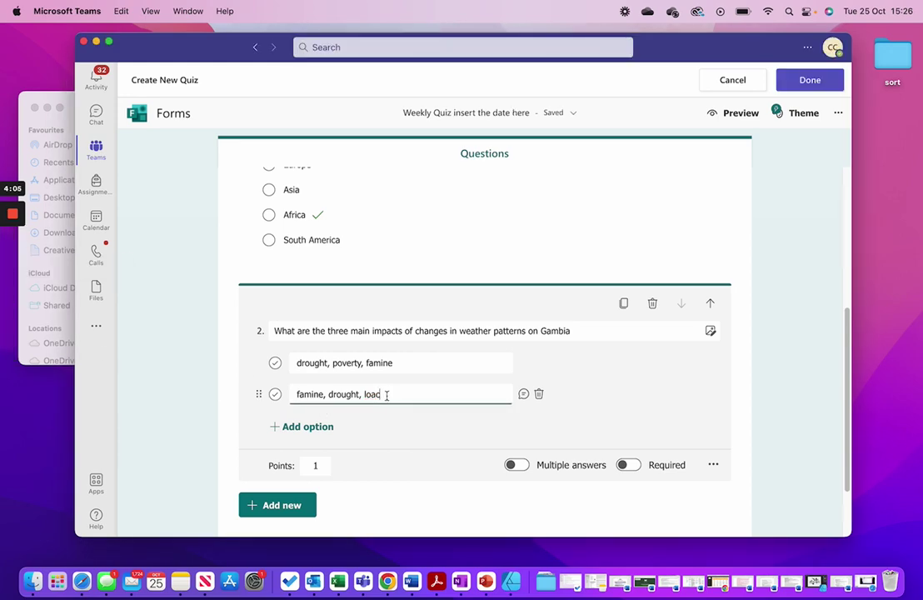
key(BackSpace)
key(BackSpace)
key(BackSpace)
text(ack )
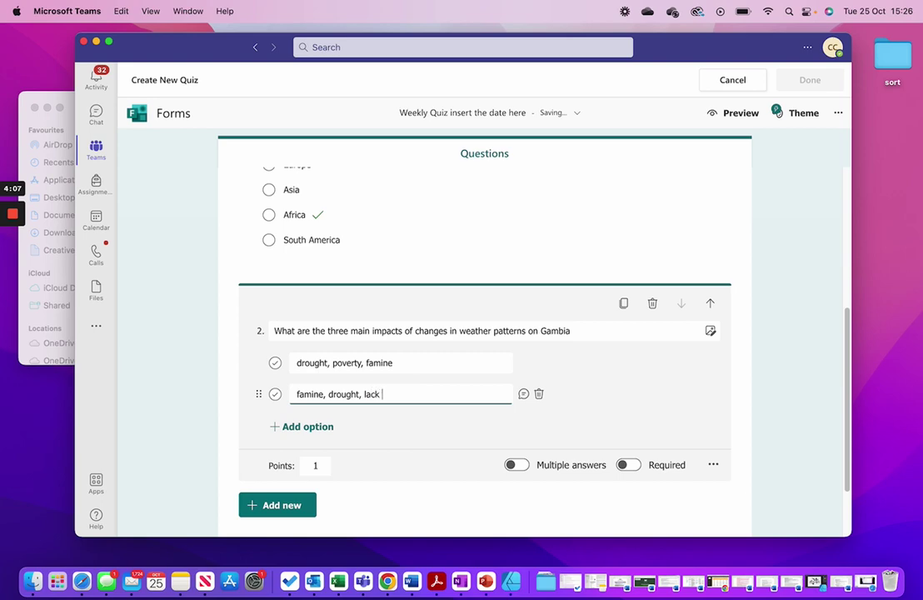
text(of food)
Step: Add a third option, "poverty, lack of plants, dusty landscape", and mark "drought, poverty, famine" as the correct answer
click(298, 426)
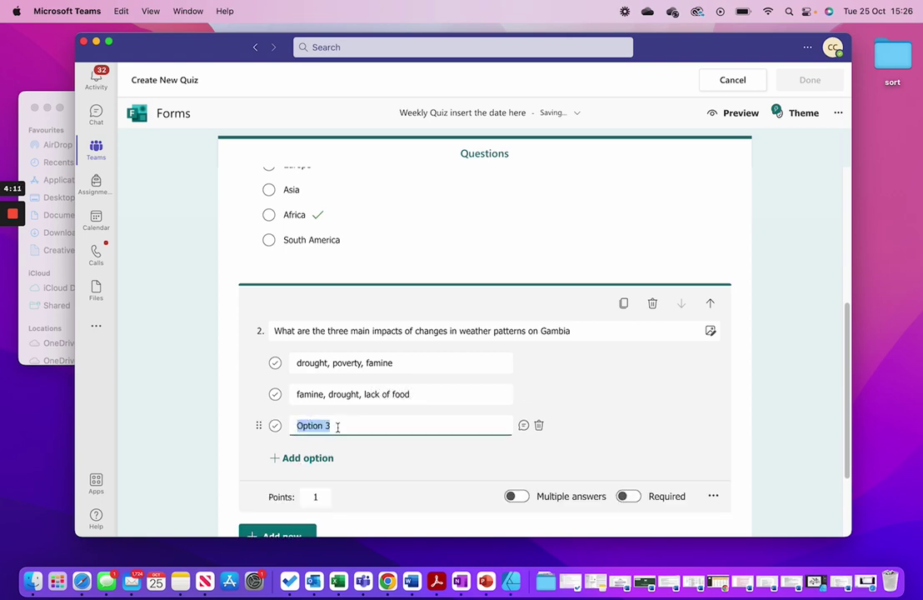
text(povertyu,)
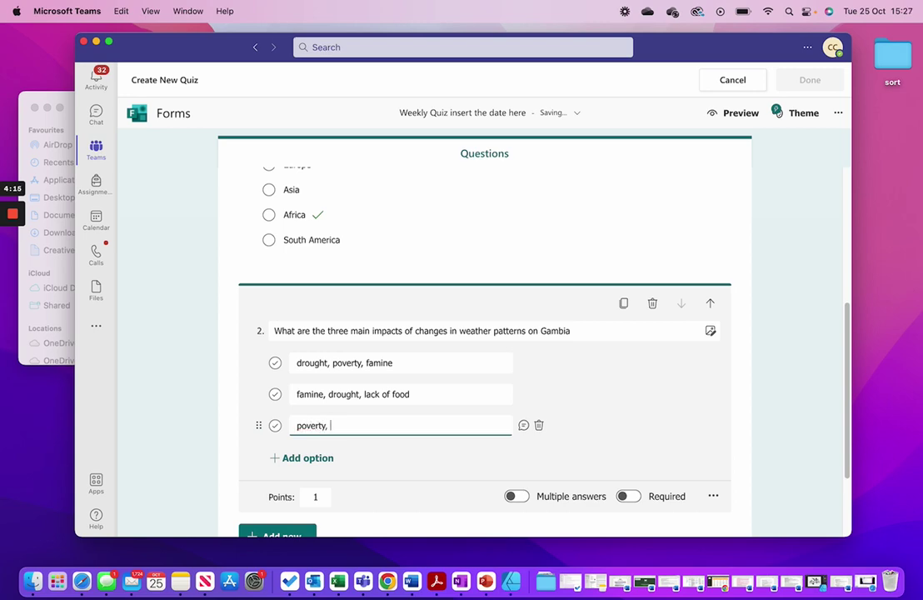
text( lo)
text(ck of plant)
text(s, )
text(dusty lan)
text(dscape)
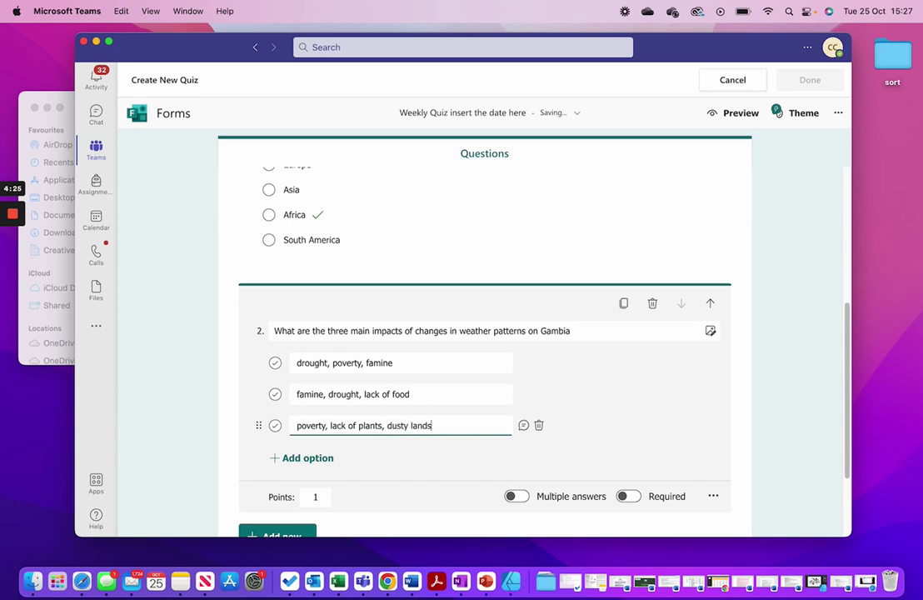
click(275, 362)
Step: Add a text question with a long answer, reading "What is the difference between weather and climate?"
scroll(608, 375, down, 3)
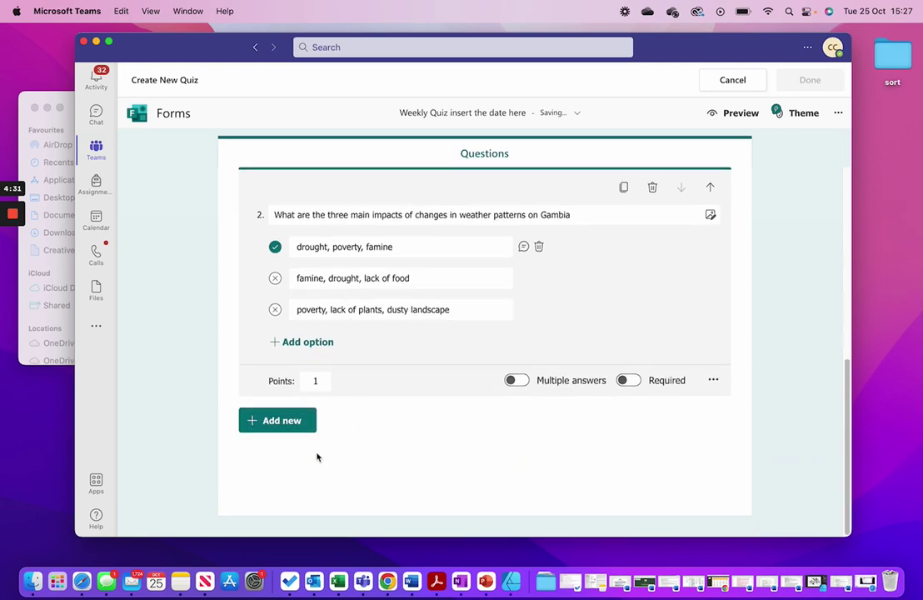
click(274, 422)
click(378, 425)
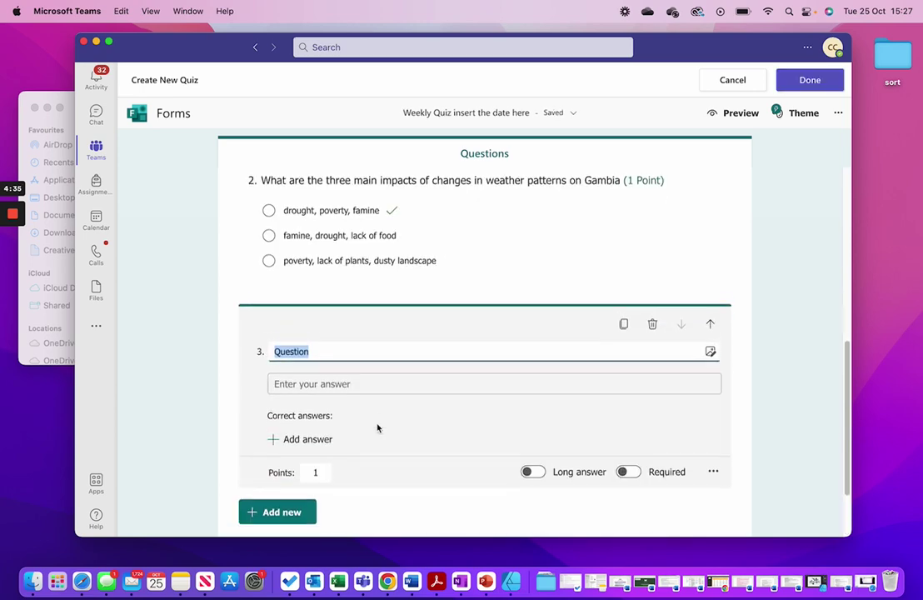
click(533, 465)
click(319, 344)
drag(319, 344, 266, 347)
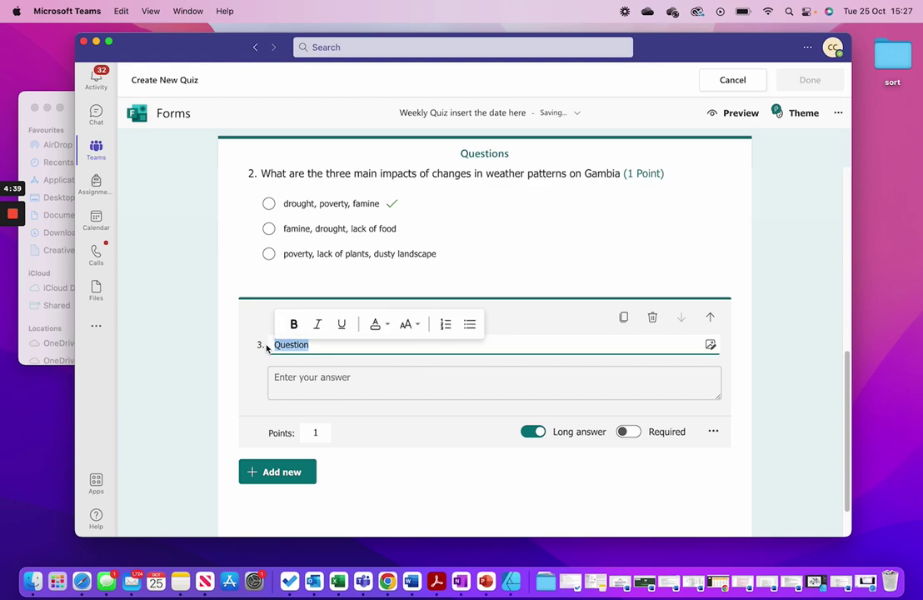
text(What is the difference betwe)
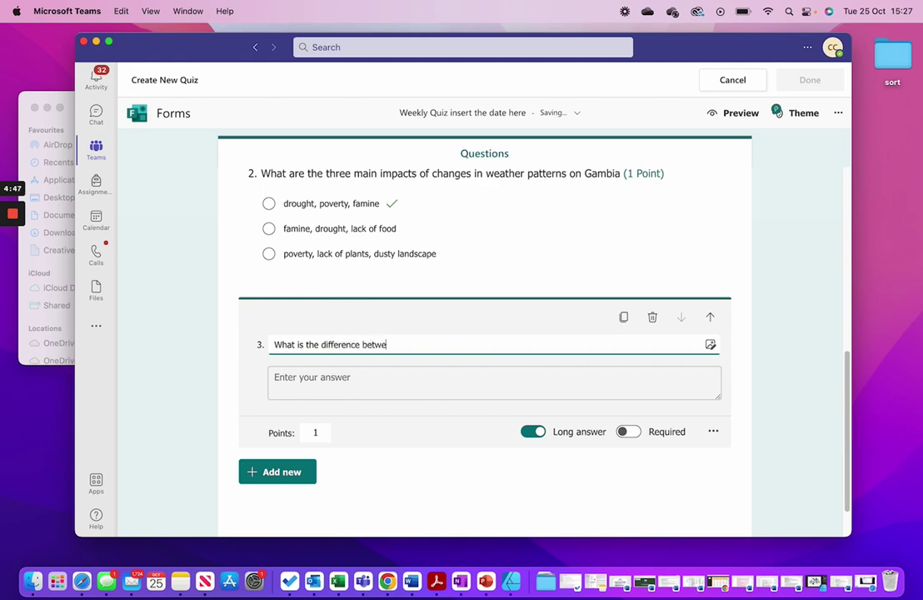
text(en weather and climate?)
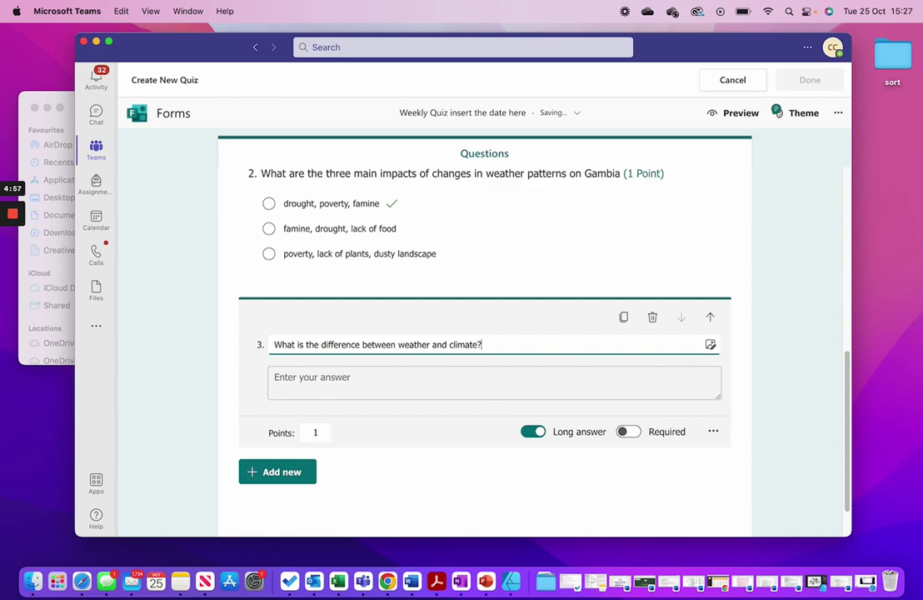
mouse_move(14, 243)
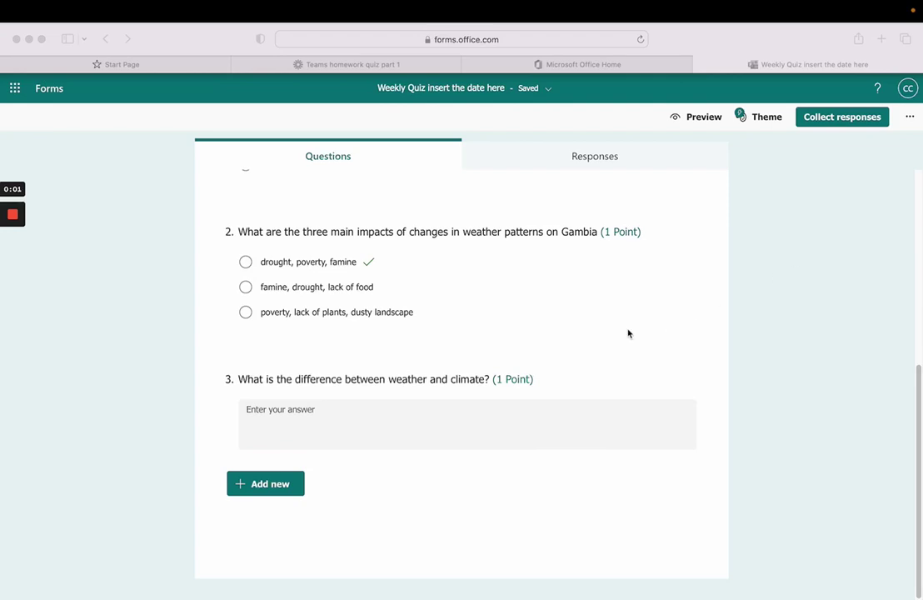
Step: Add a new section after the weather and climate question and title it "English"
scroll(613, 333, up, 2)
scroll(612, 333, down, 2)
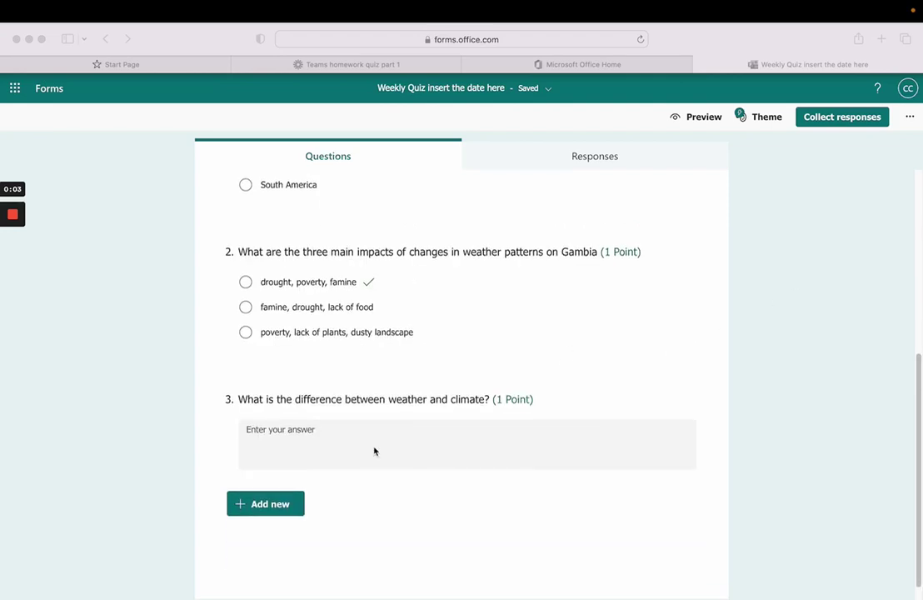
click(255, 503)
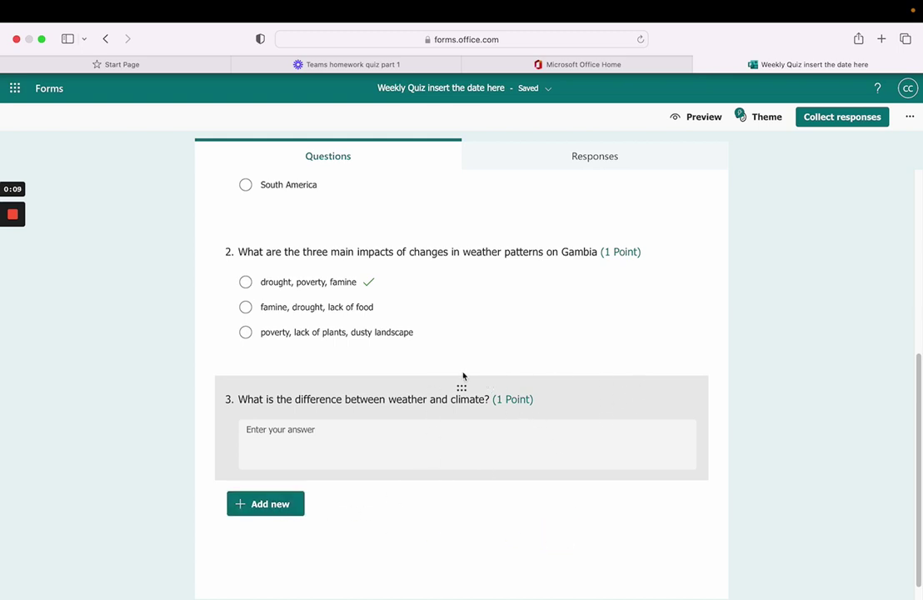
scroll(483, 374, down, 1)
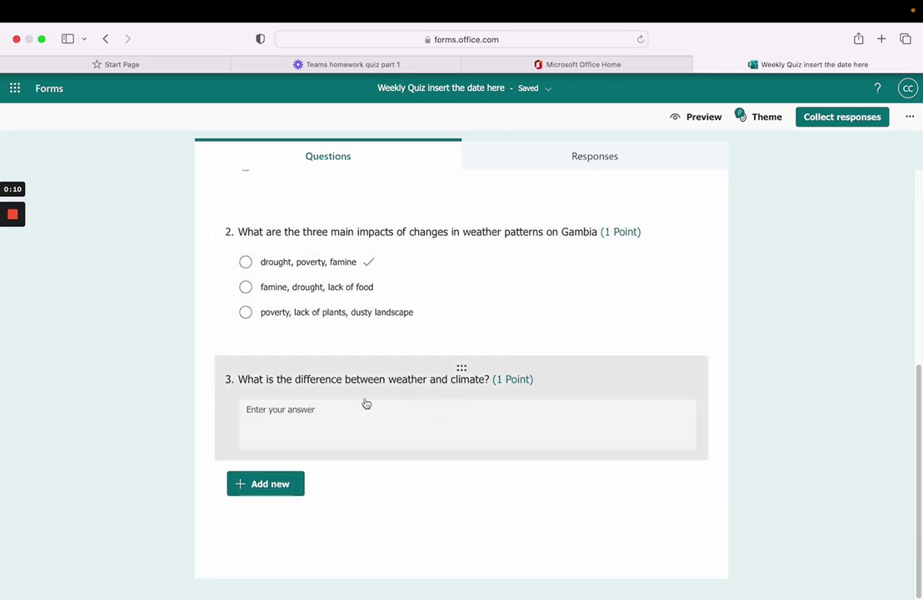
click(263, 484)
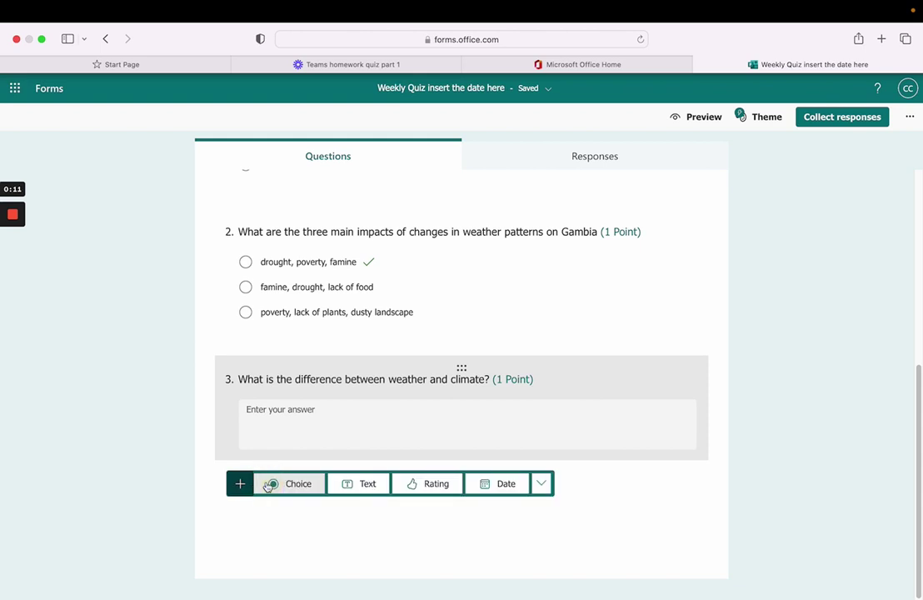
click(541, 484)
click(587, 457)
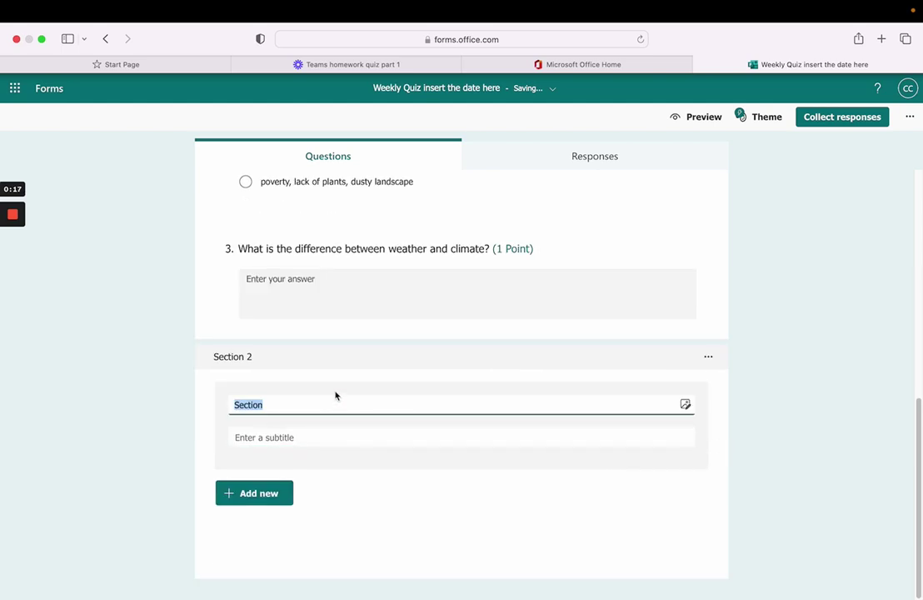
text(English)
Step: Begin the English section's subtitle with "This week we have been reminding ourselves about Fronted"
click(298, 434)
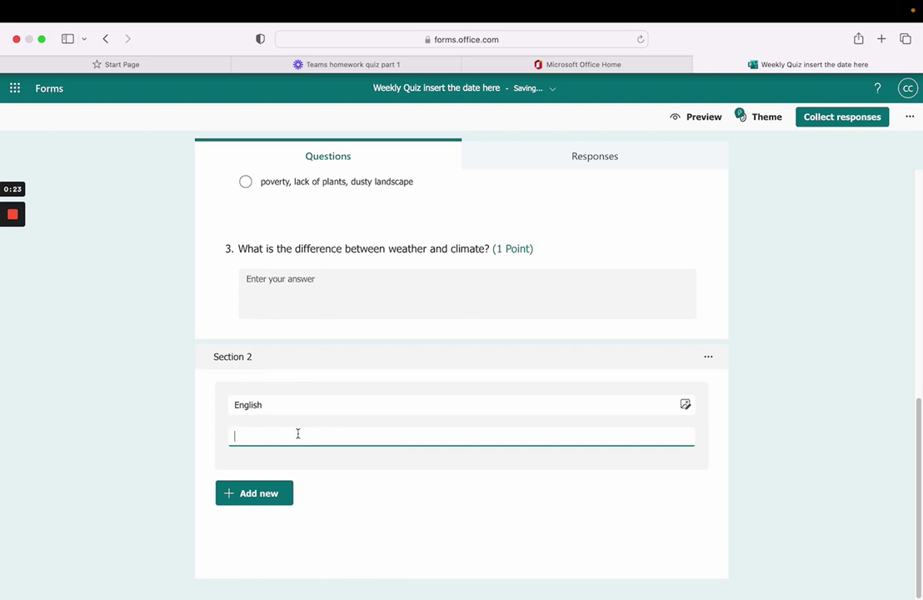
text(This week )
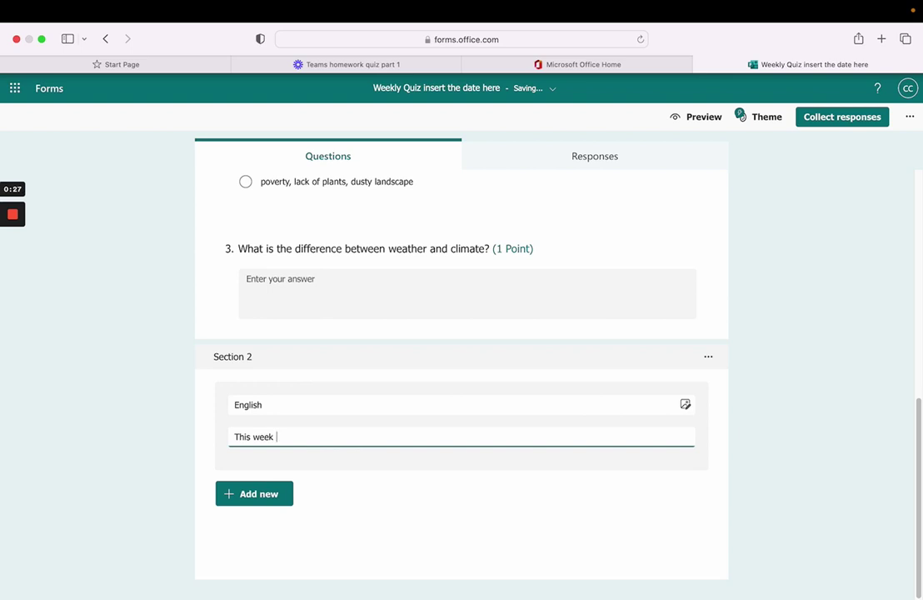
text(we have been reminding)
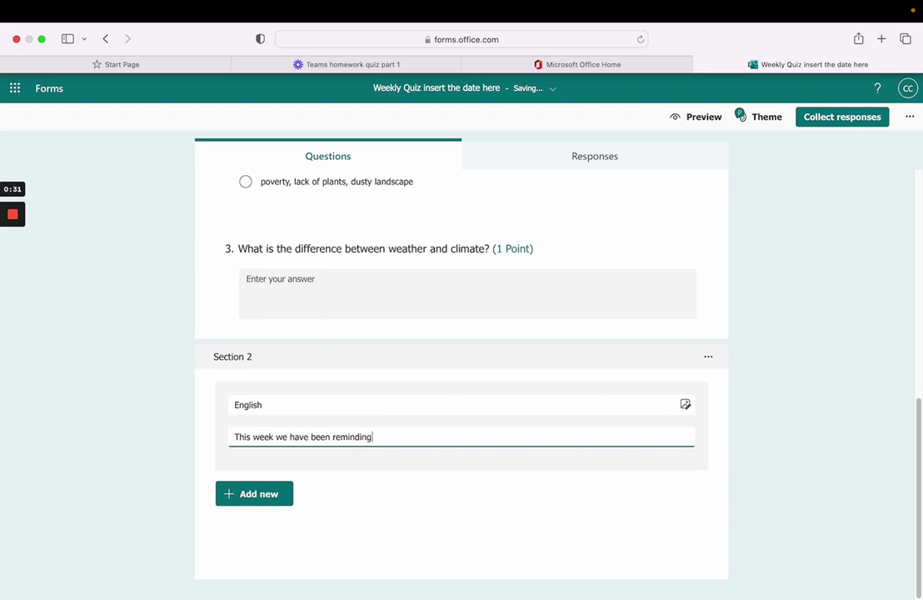
text( ourselves about Frion)
key(BackSpace)
key(BackSpace)
key(BackSpace)
key(BackSpace)
text(ronted)
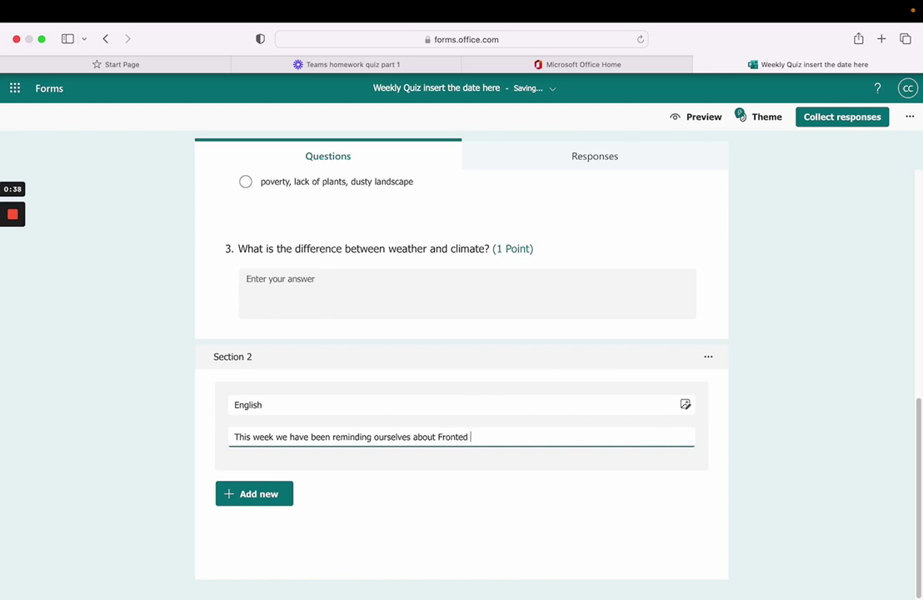
Step: Replace "Fronted" in the subtitle with "fronted adverbials." and continue with "We did these all the way back in Y4."
key(BackSpace)
key(BackSpace)
key(BackSpace)
key(BackSpace)
key(BackSpace)
key(BackSpace)
key(BackSpace)
key(BackSpace)
key(BackSpace)
text(fronted adverbials.  We do)
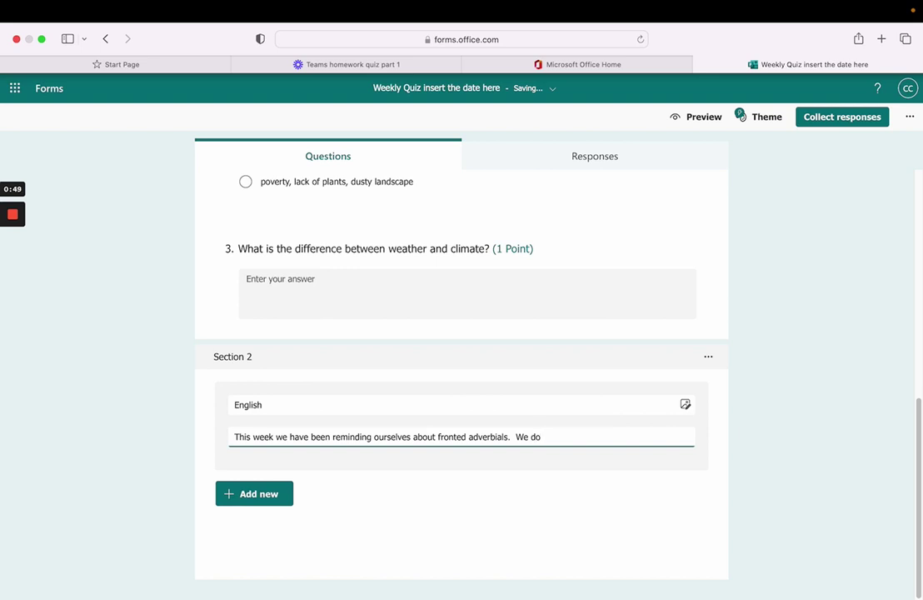
key(BackSpace)
text(id these all the way )
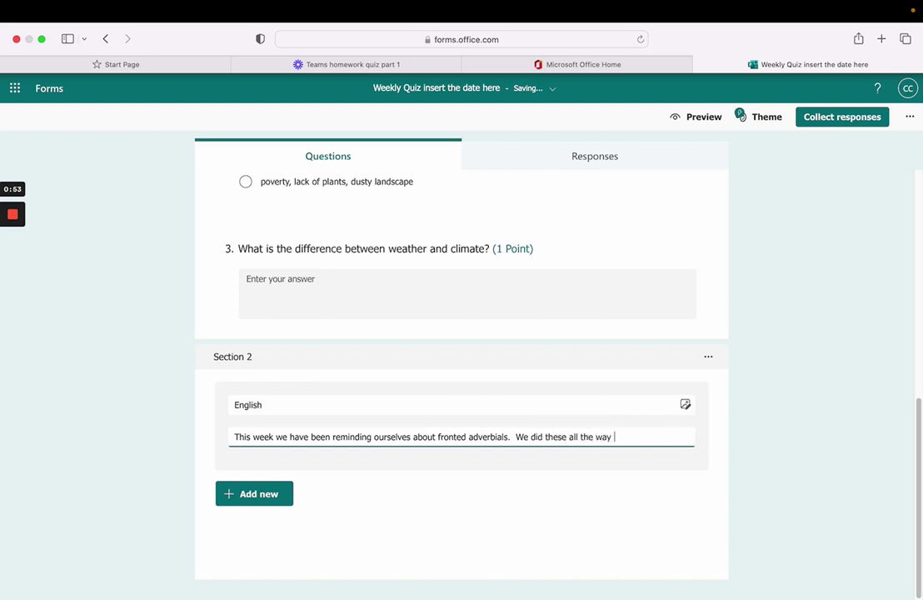
text(back in)
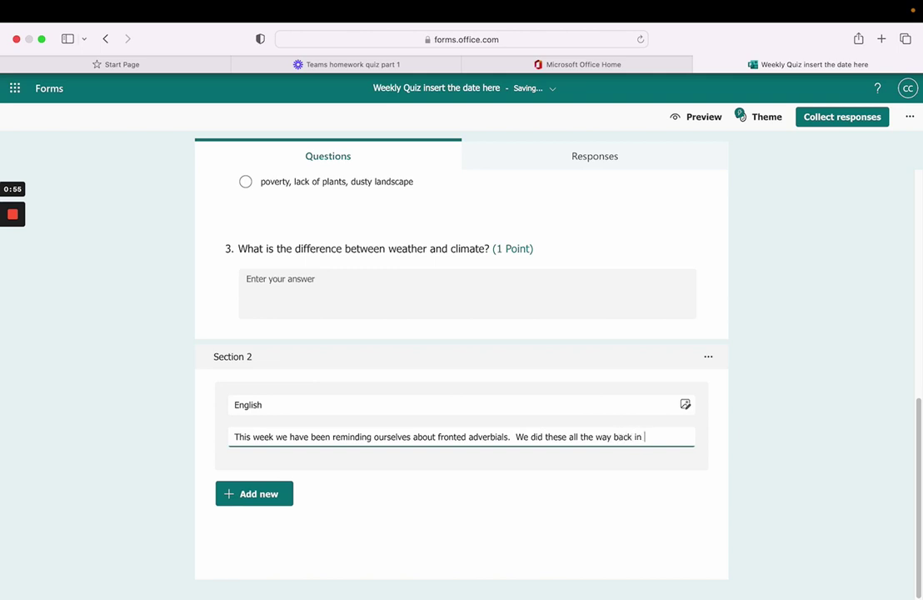
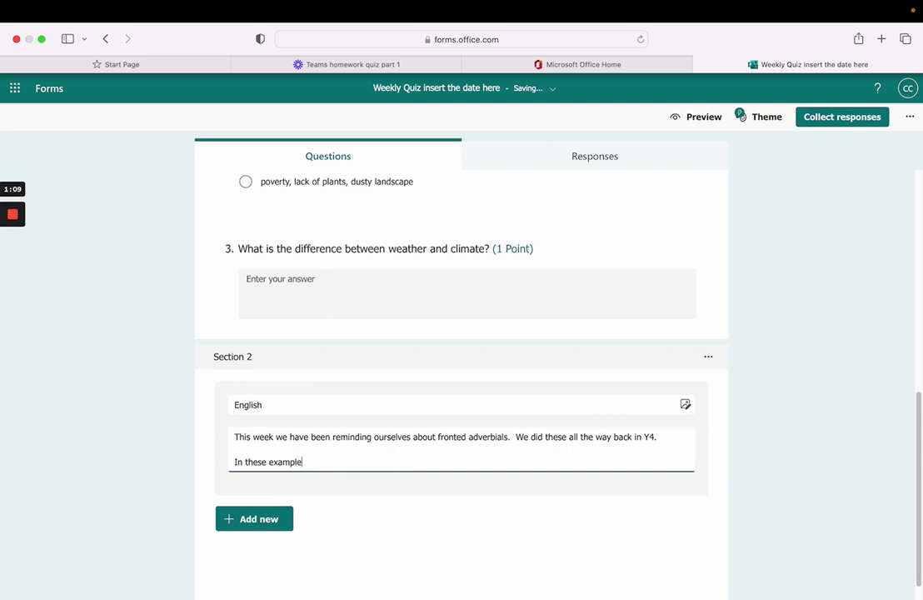
Step: Add a separate paragraph to the subtitle: "In these examples you will need to decide whether there is a fronted adverbial."
text(s you will need to decide whet)
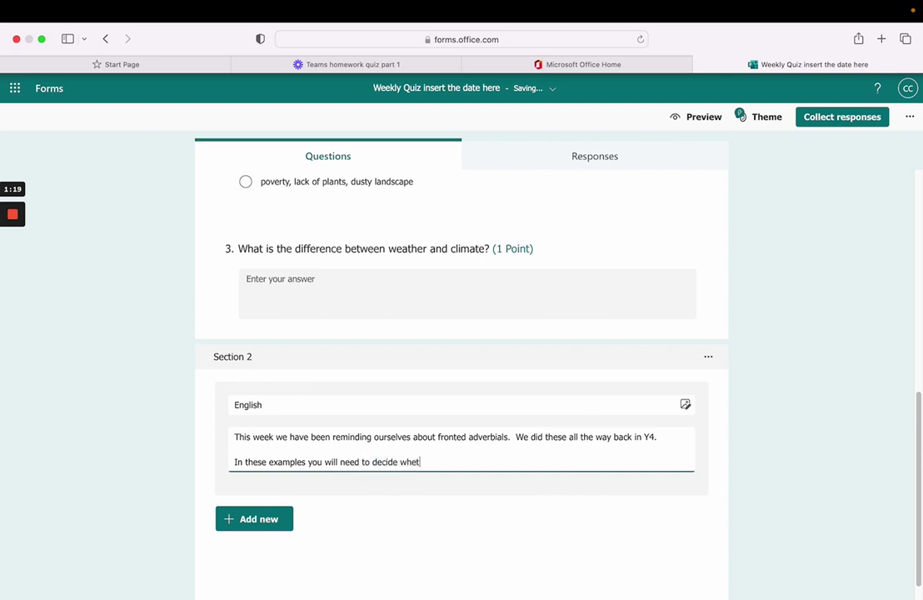
text(her:)
key(Return)
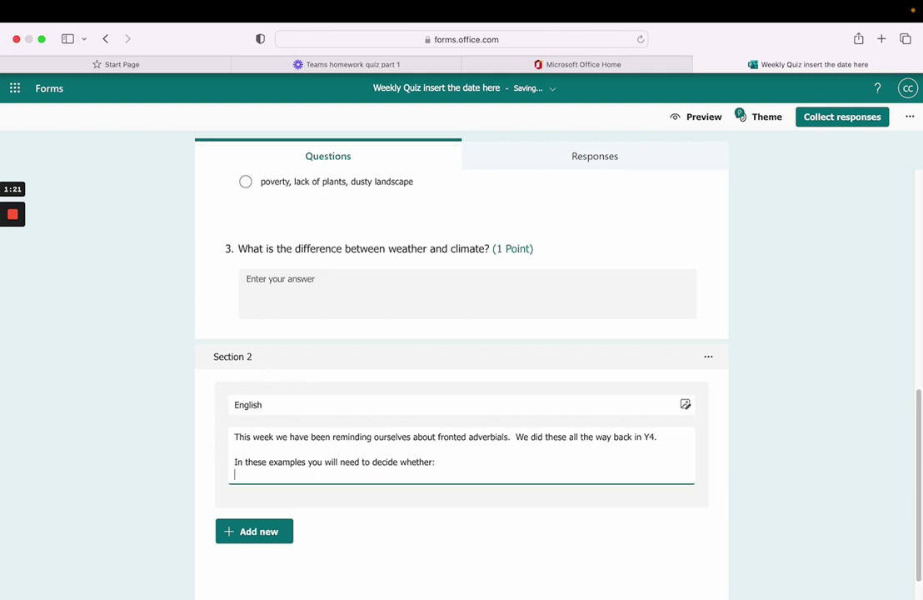
key(BackSpace)
key(BackSpace)
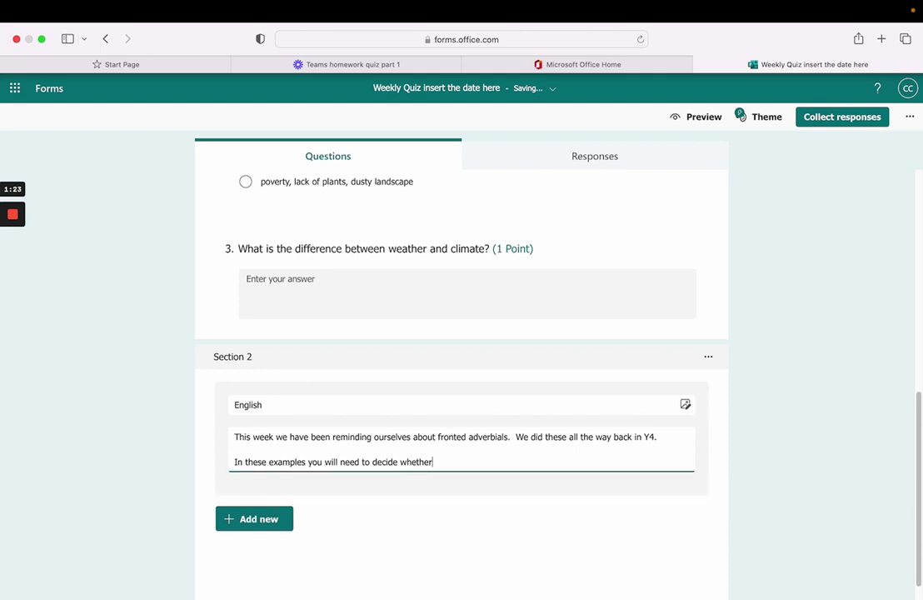
text(there is a fronted adverbial.)
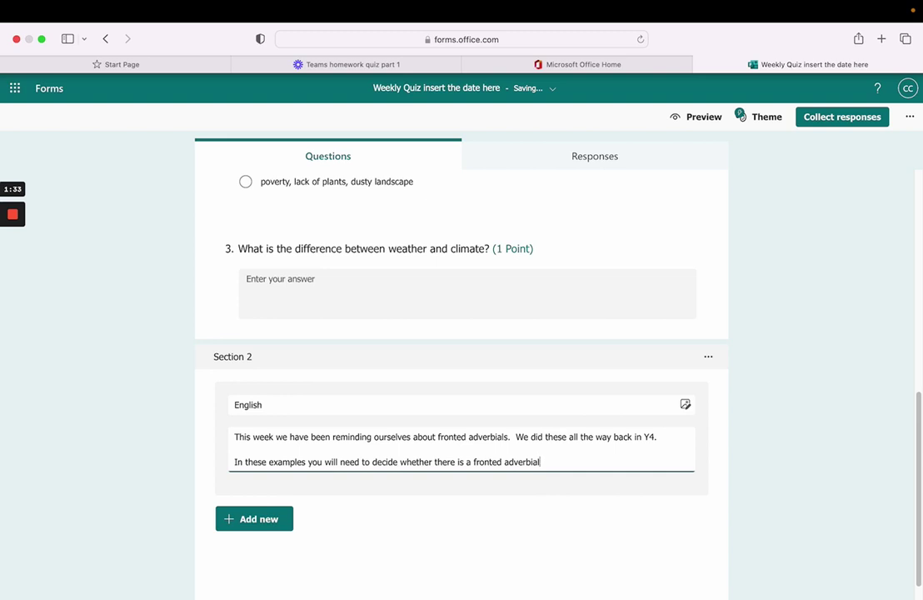
Step: Split that sentence into the lead-in "In these examples you will need:" and a numbered line "1. decide whether there is a fronted adverbial."
click(358, 462)
text(:)
key(Return)
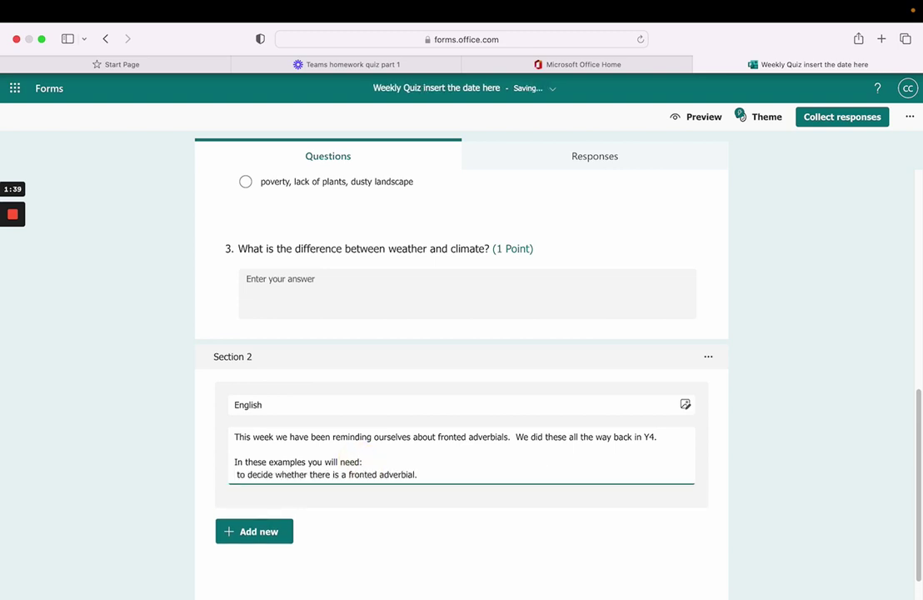
text(1.)
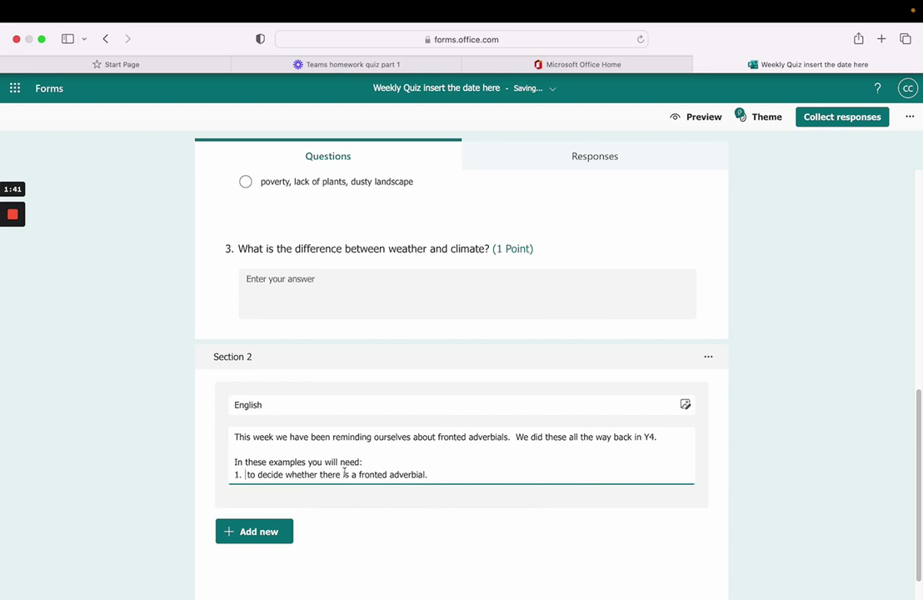
click(260, 476)
key(BackSpace)
key(BackSpace)
key(BackSpace)
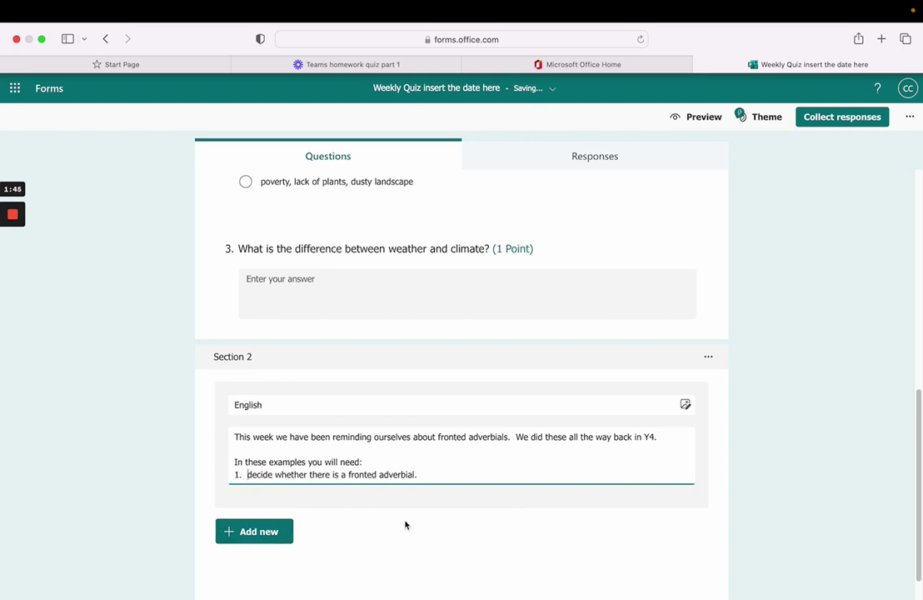
Step: Add a second numbered line: "2. if there is, then you will type the fronted adverbial in the answer box"
click(421, 481)
key(Return)
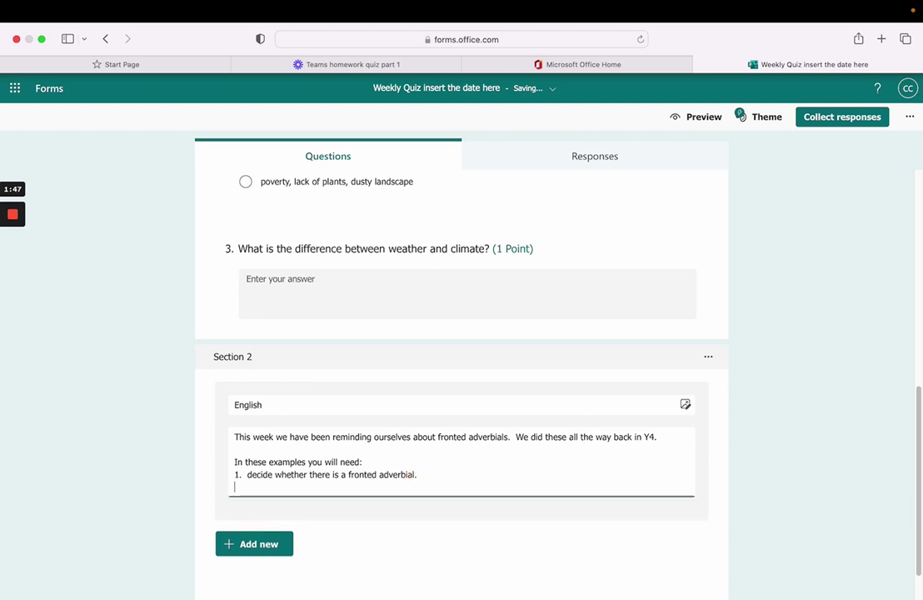
text(2. if there is, then )
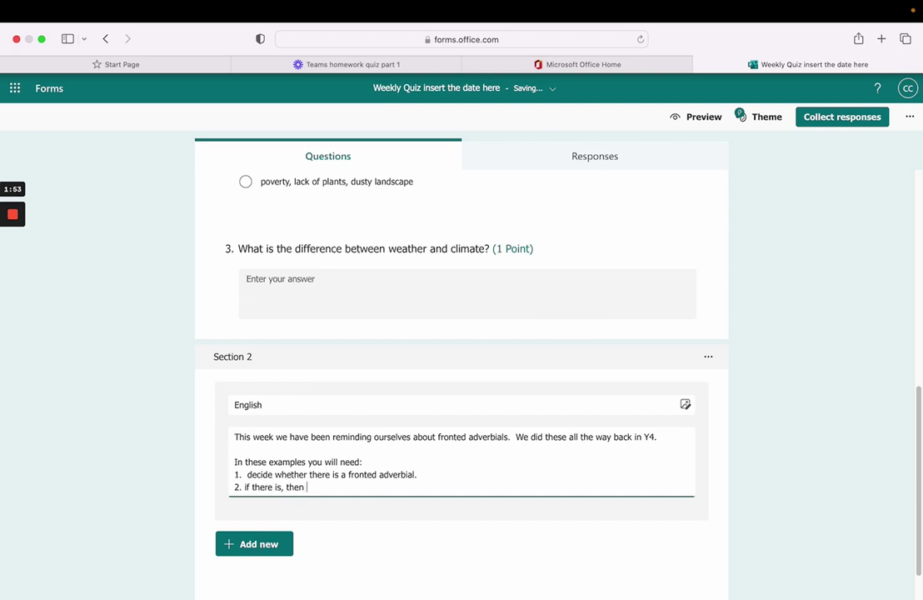
text(you will type the fronted a)
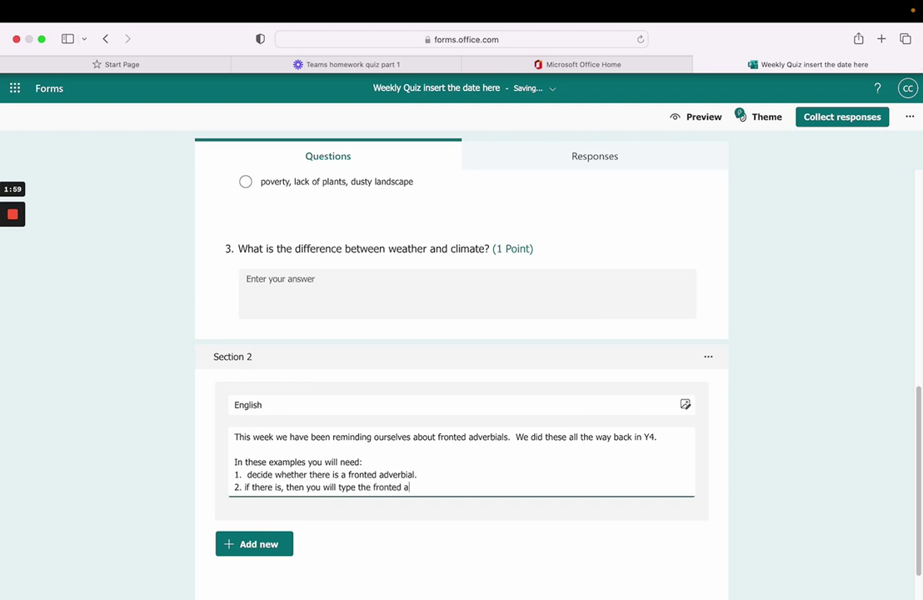
text(dverbial in the answer box an)
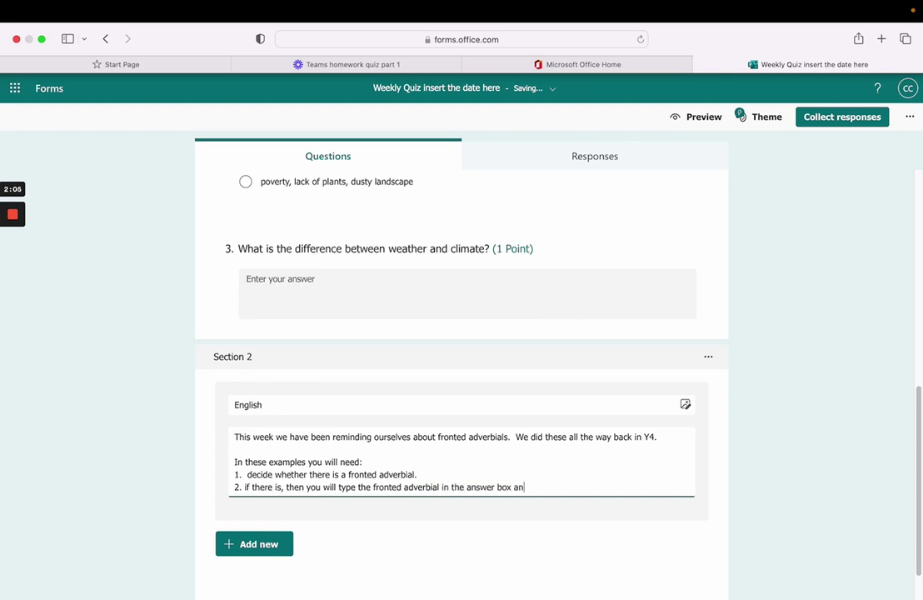
text(d)
key(BackSpace)
key(BackSpace)
key(BackSpace)
key(BackSpace)
key(BackSpace)
Step: Add a third numbered line: "3. if there is not, then type 'none' in the answer box"
key(Return)
text(3. )
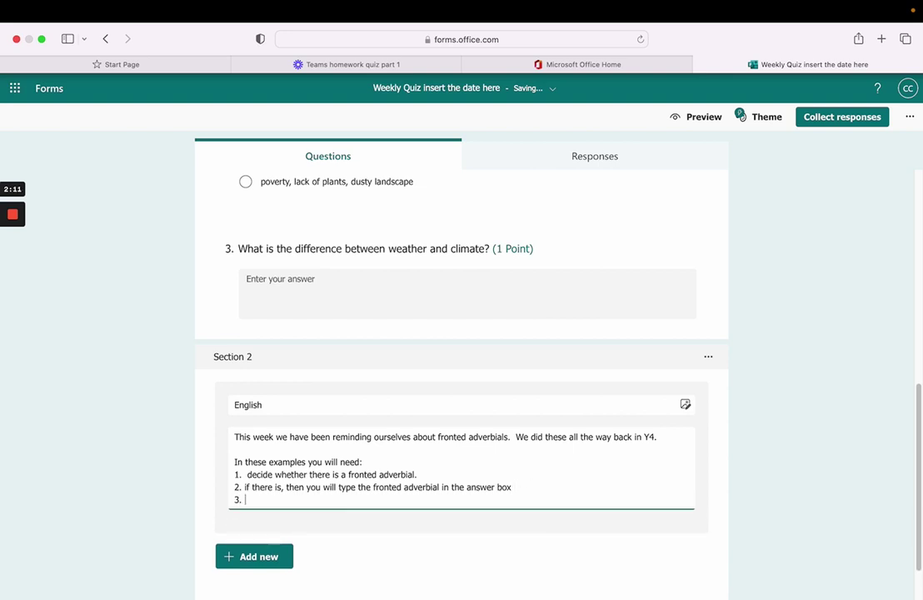
text(if there is not, then type )
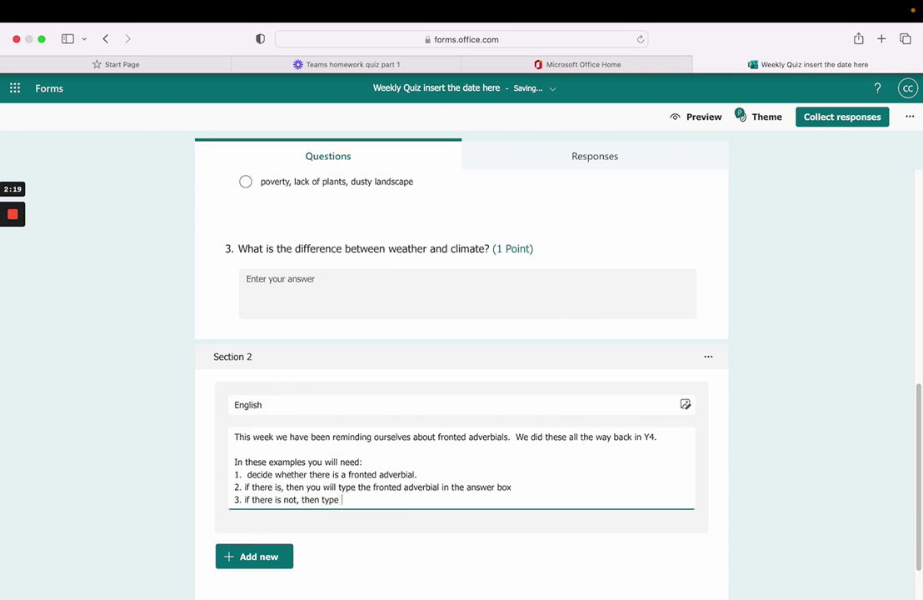
text(none')
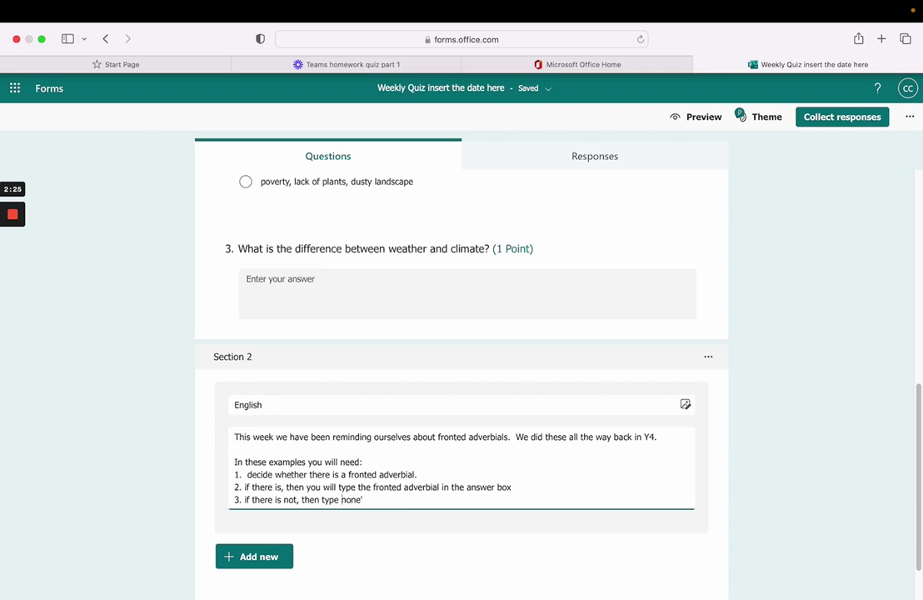
click(342, 498)
text(' in the answer box)
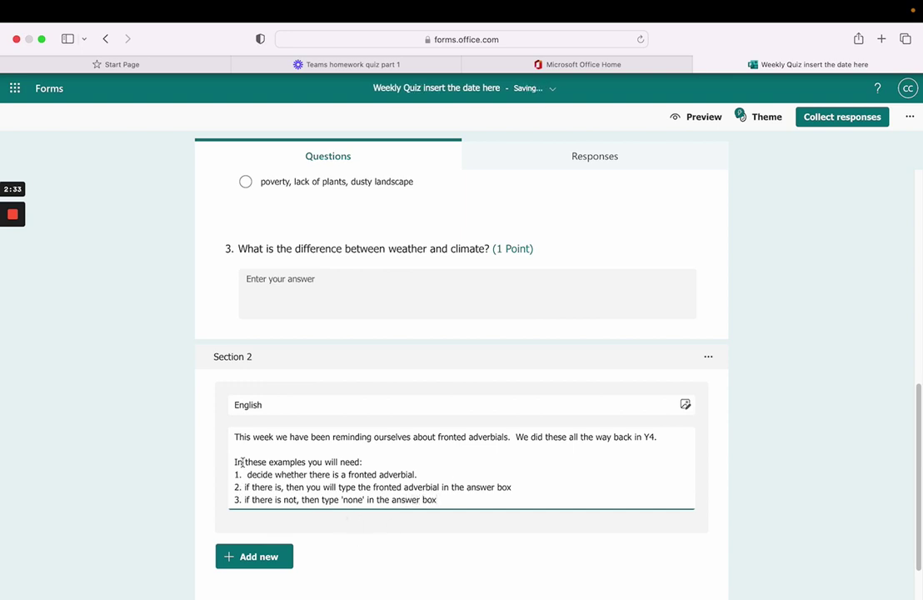
mouse_move(10, 236)
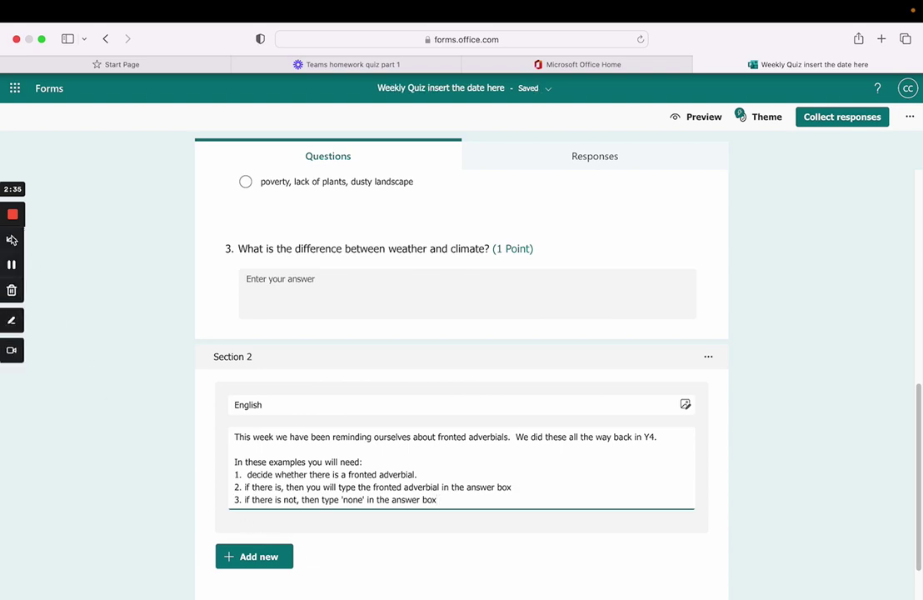
click(12, 265)
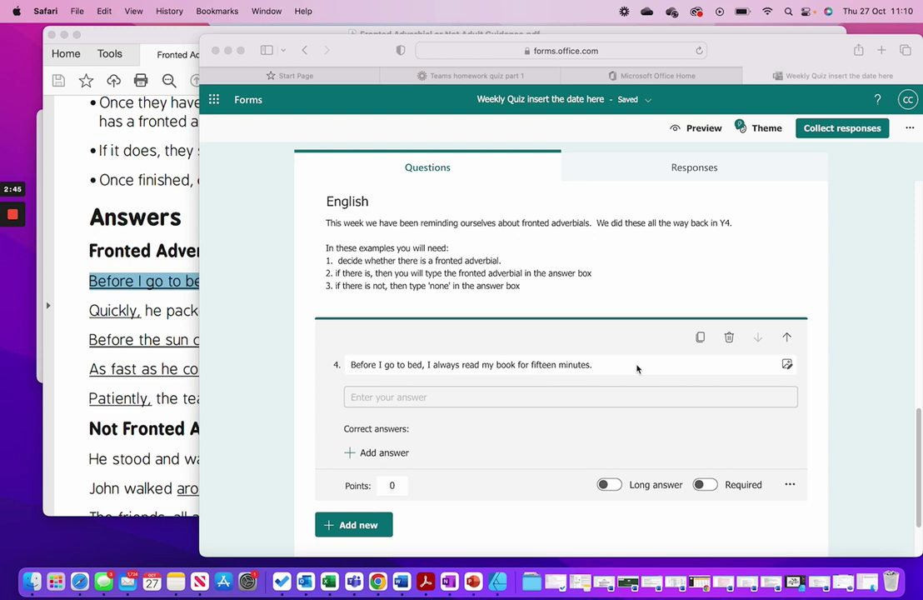
Step: Copy "Before I go to bed" from question 4 into its correct answers and set the question's points to 1
click(376, 457)
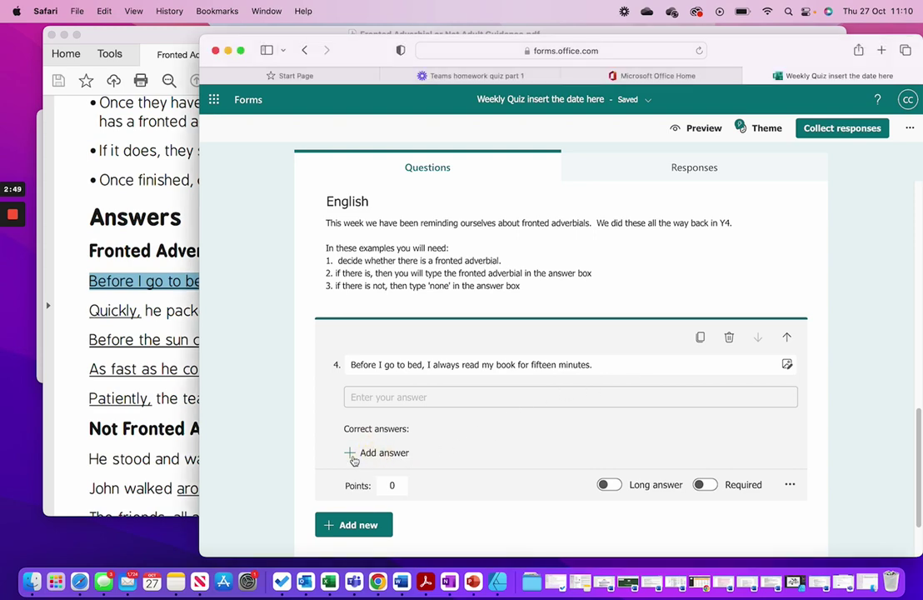
click(353, 457)
drag(423, 364, 342, 363)
key(super+c)
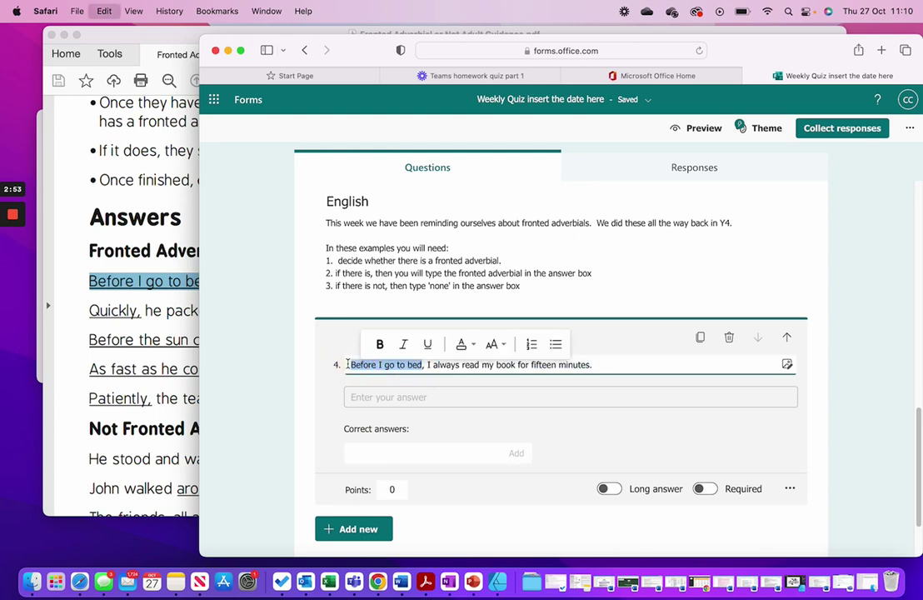
click(374, 455)
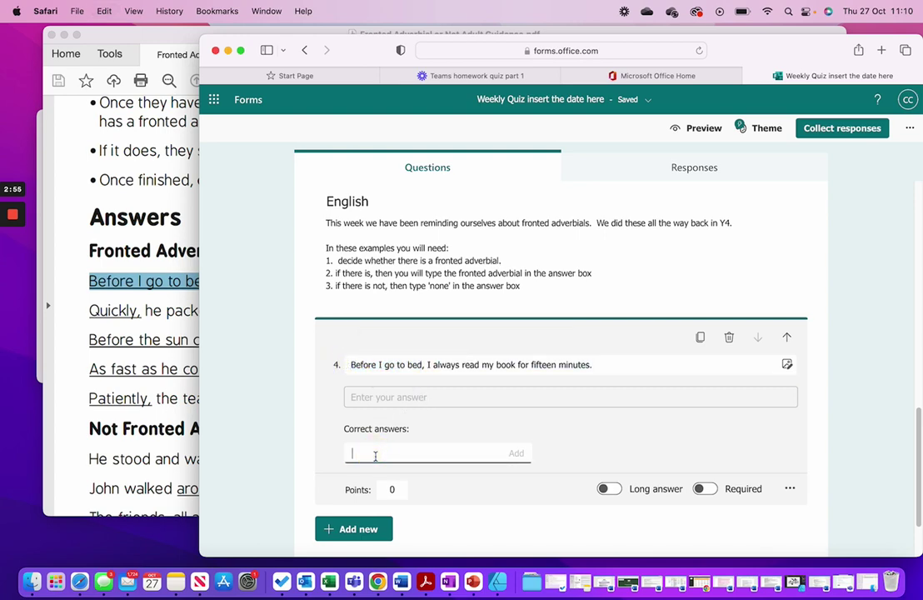
key(super+v)
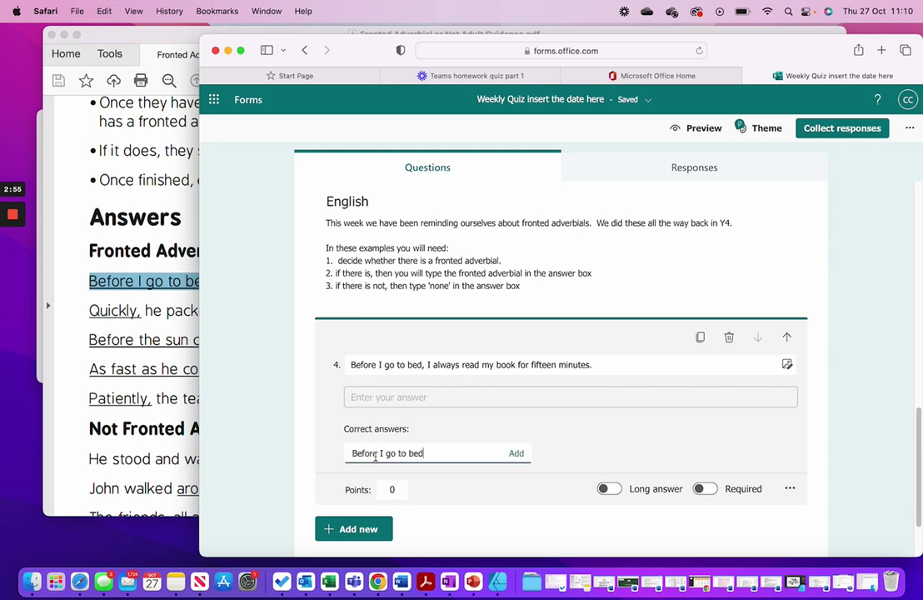
click(516, 453)
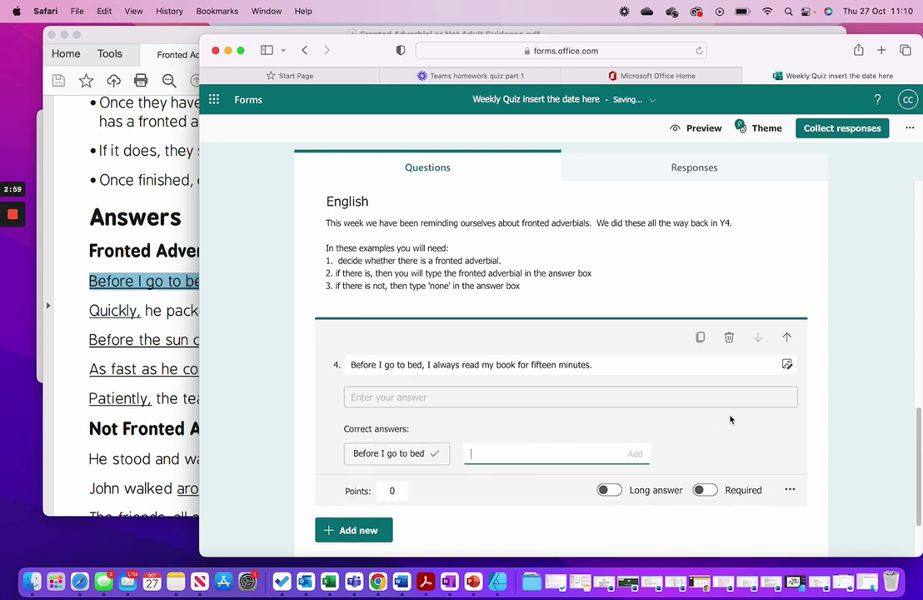
click(391, 491)
text(1)
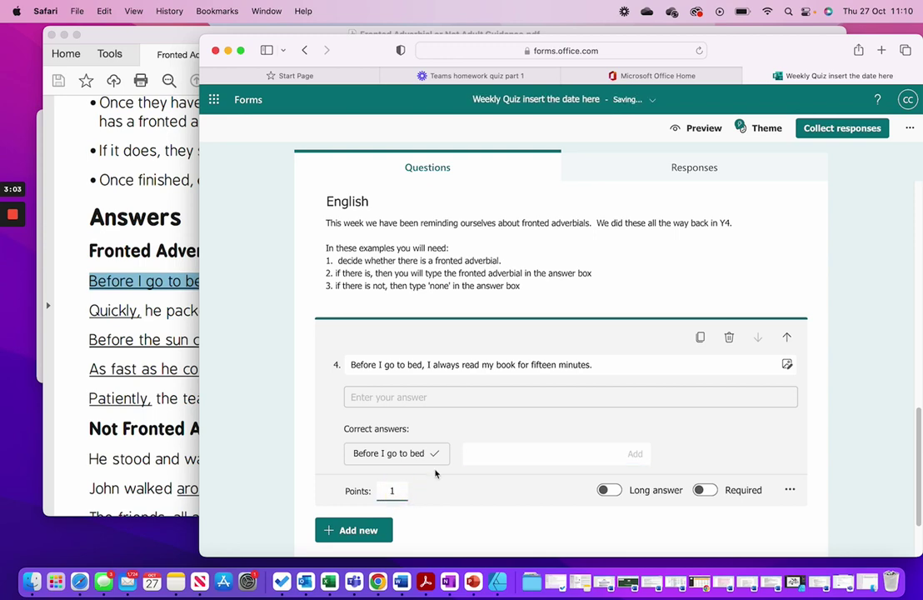
click(362, 534)
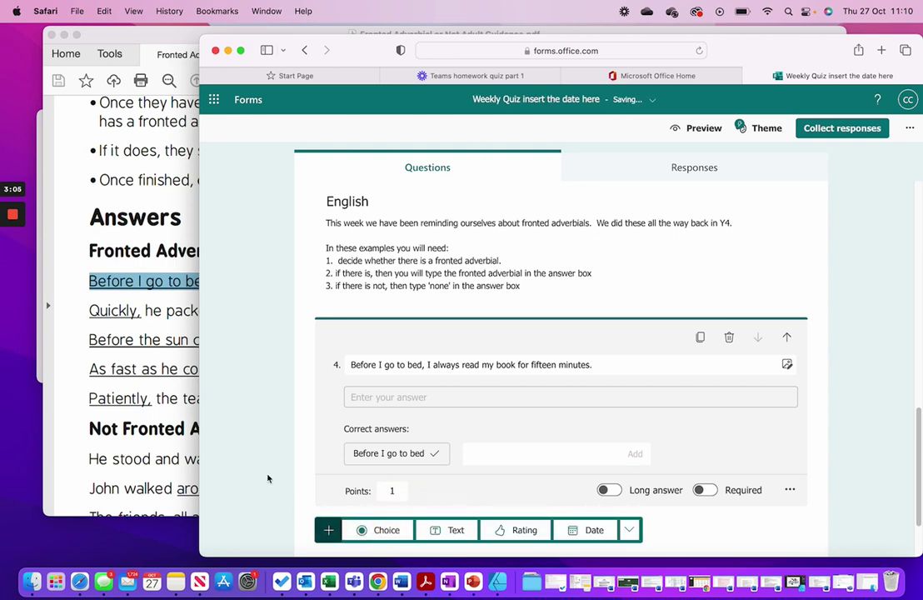
click(12, 268)
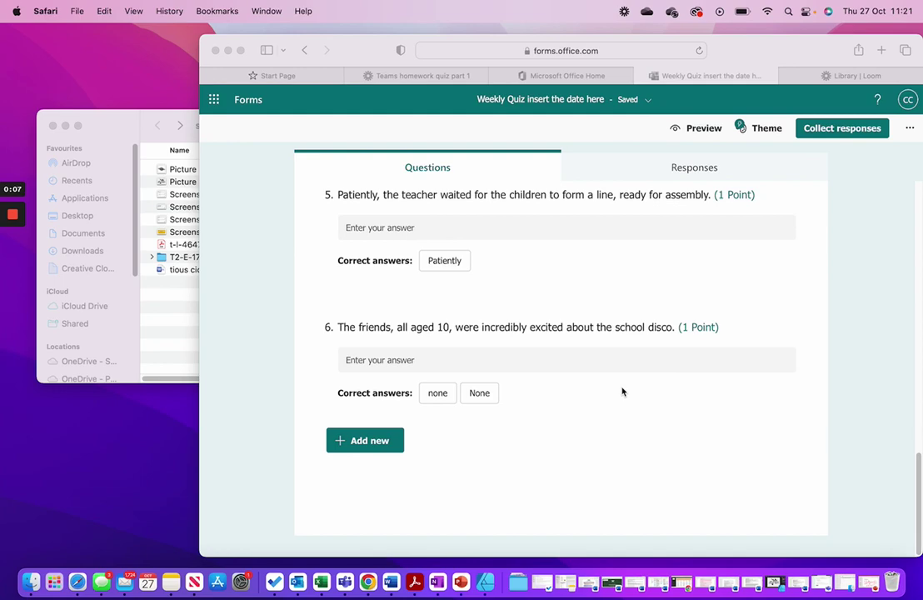
Step: Add a third section to the quiz below question 6 and title it "Science"
click(352, 448)
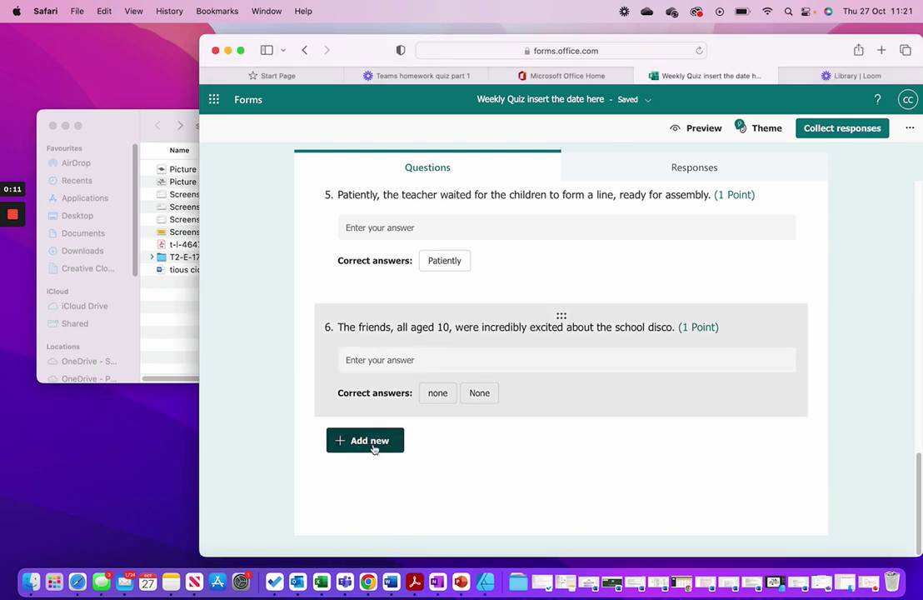
click(376, 447)
click(640, 440)
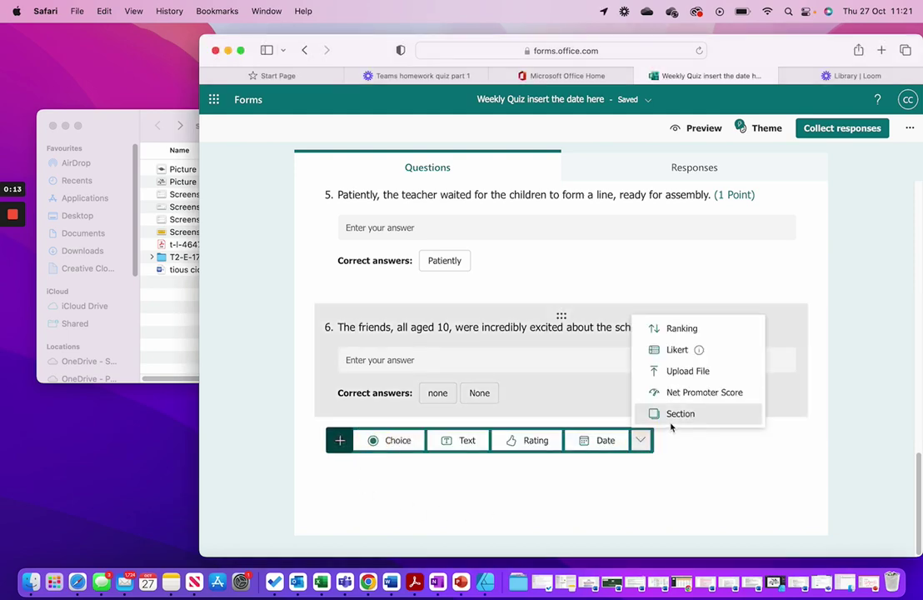
click(678, 414)
text(Scienv)
key(BackSpace)
text(ce)
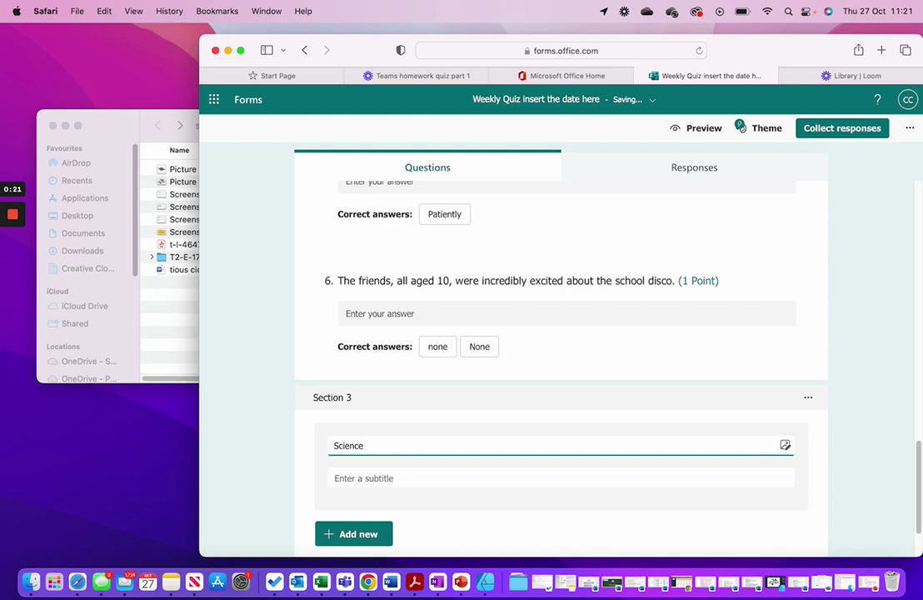
Step: Enter the Science section's subtitle "This week we have been learning about the circulatory system."
click(345, 478)
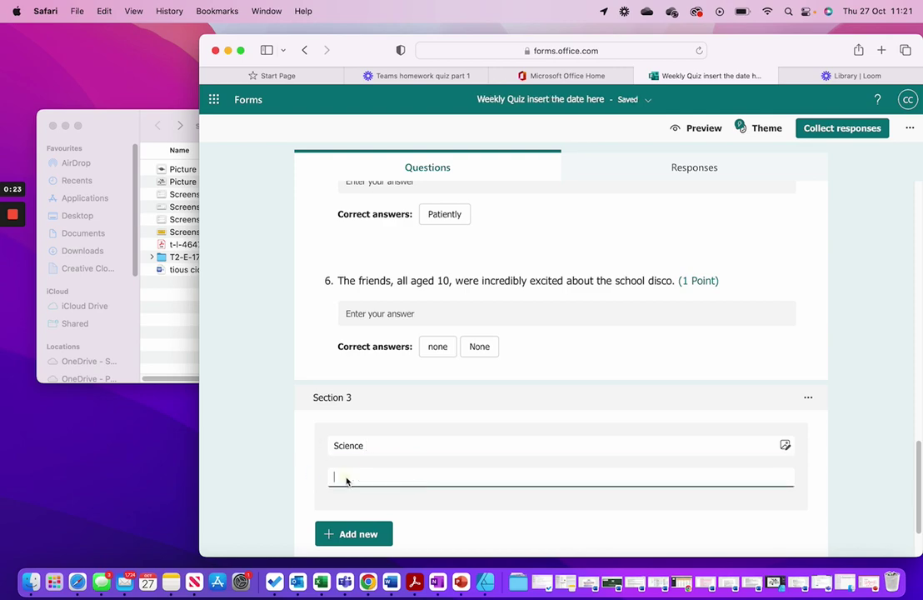
text(This week we have been)
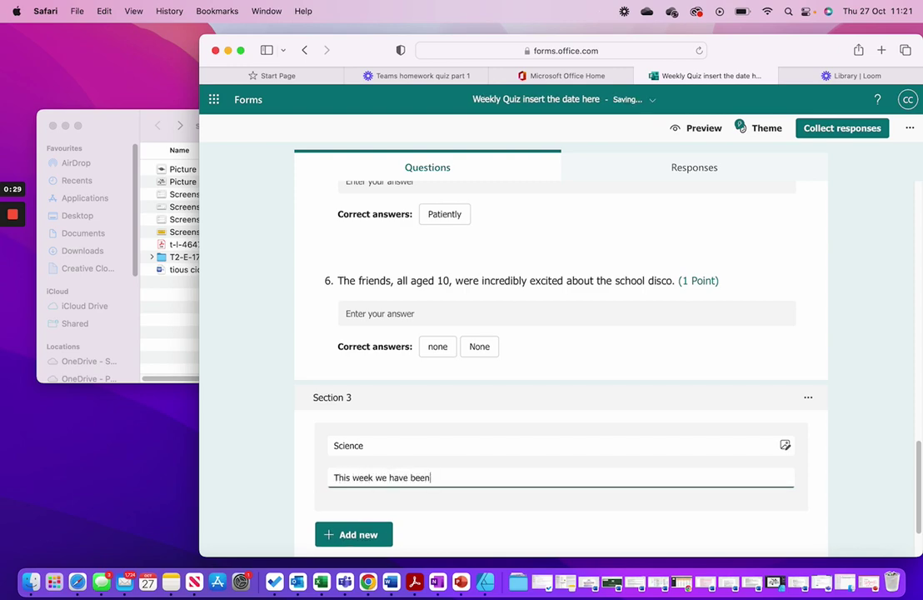
text( learning about the circulator)
key(BackSpace)
text(tory )
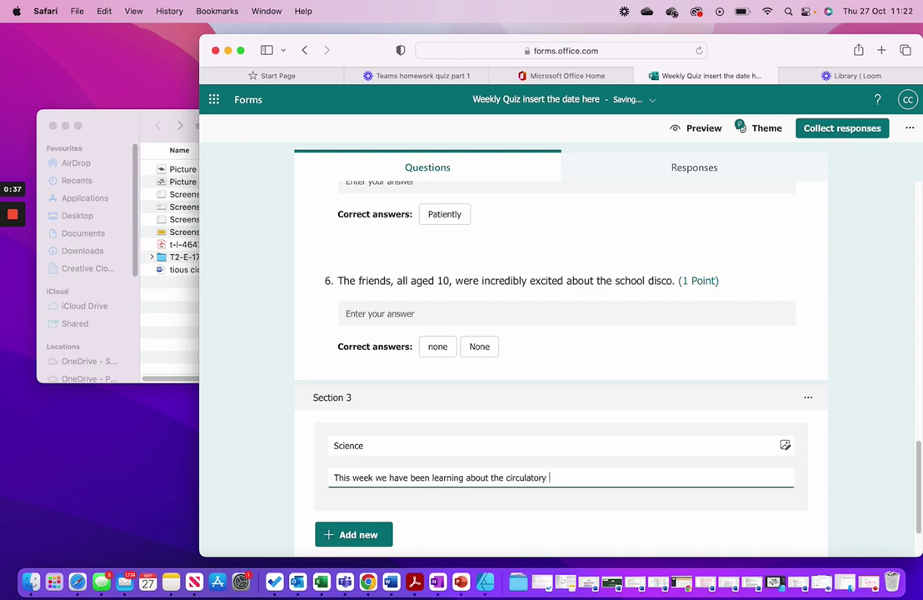
text(system.)
Step: Add a text question to the Science section reading "What is the circulatory system?"
scroll(350, 471, down, 2)
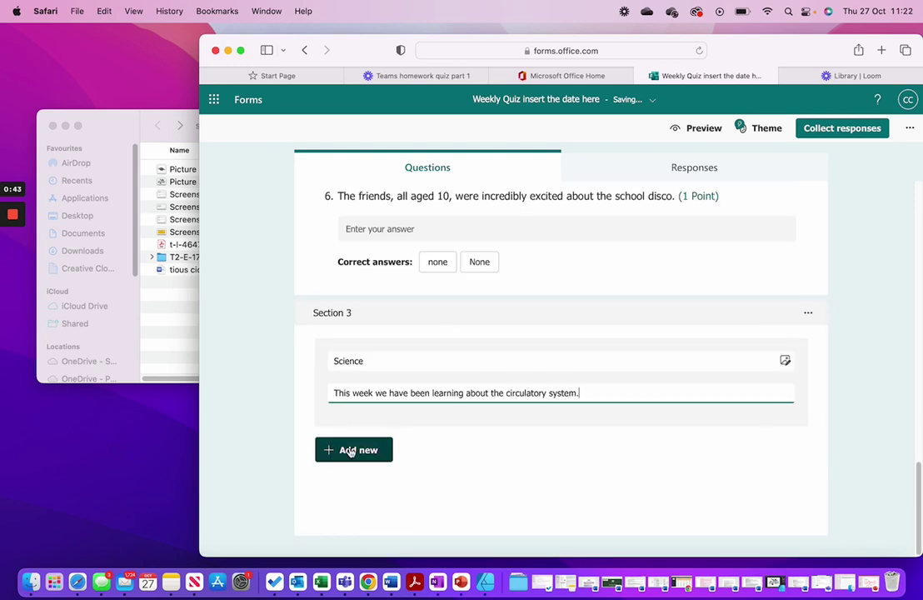
click(350, 451)
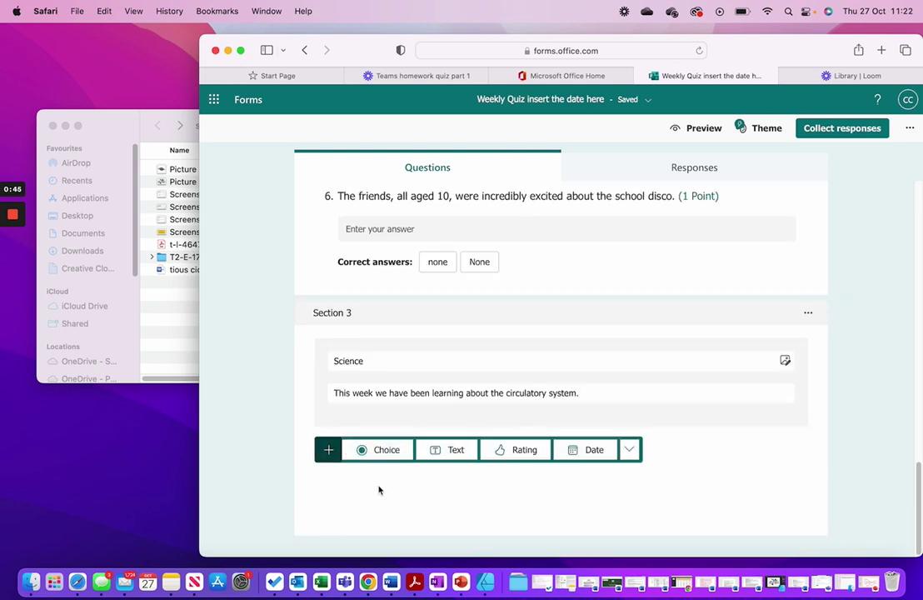
click(456, 451)
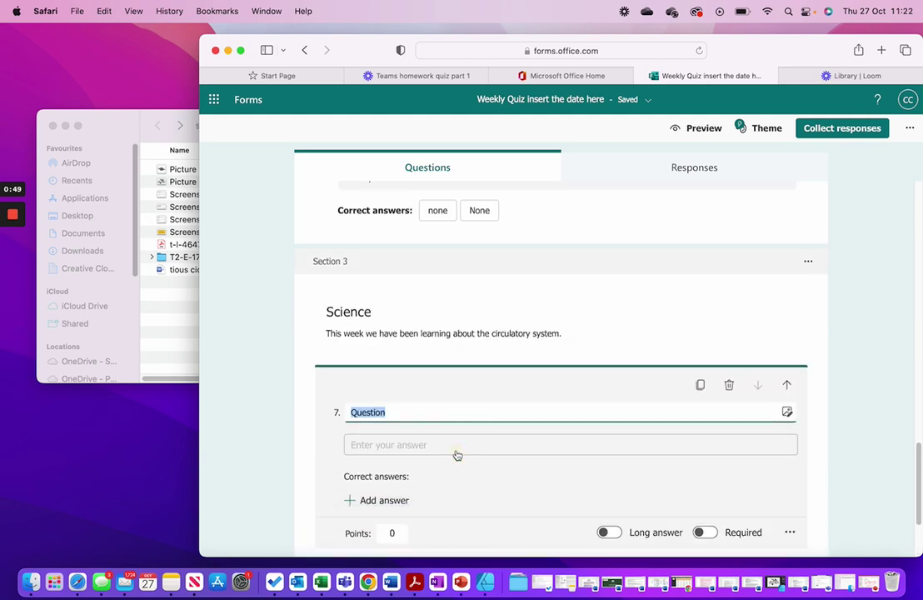
text(W)
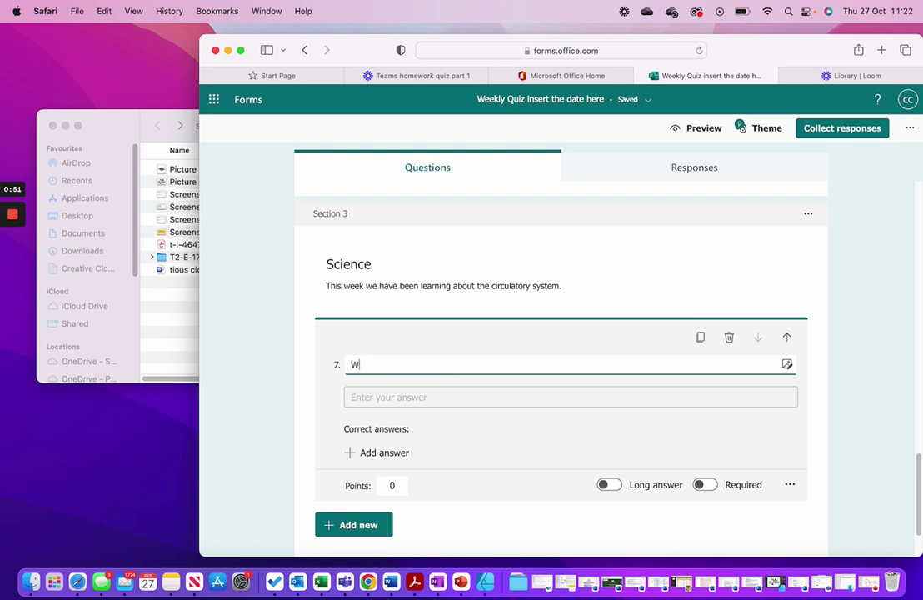
text(hat is the c)
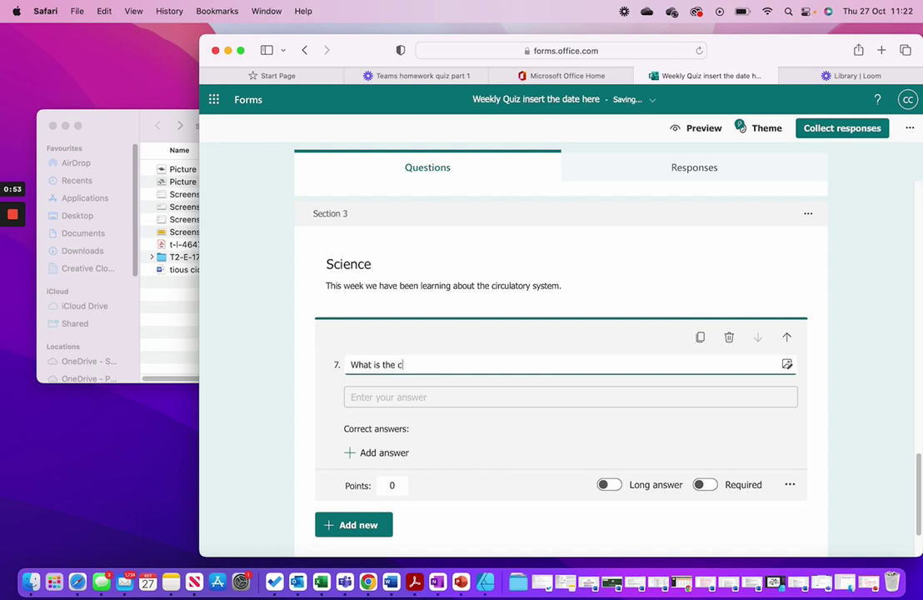
text(irculatory system?)
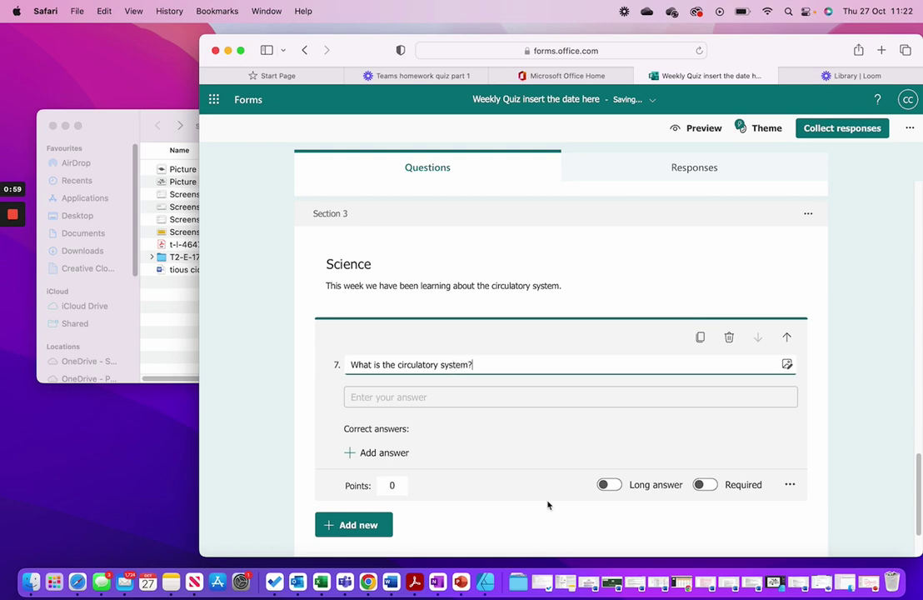
Step: Make question 7 accept a long answer and set its points to 1
click(608, 486)
click(396, 452)
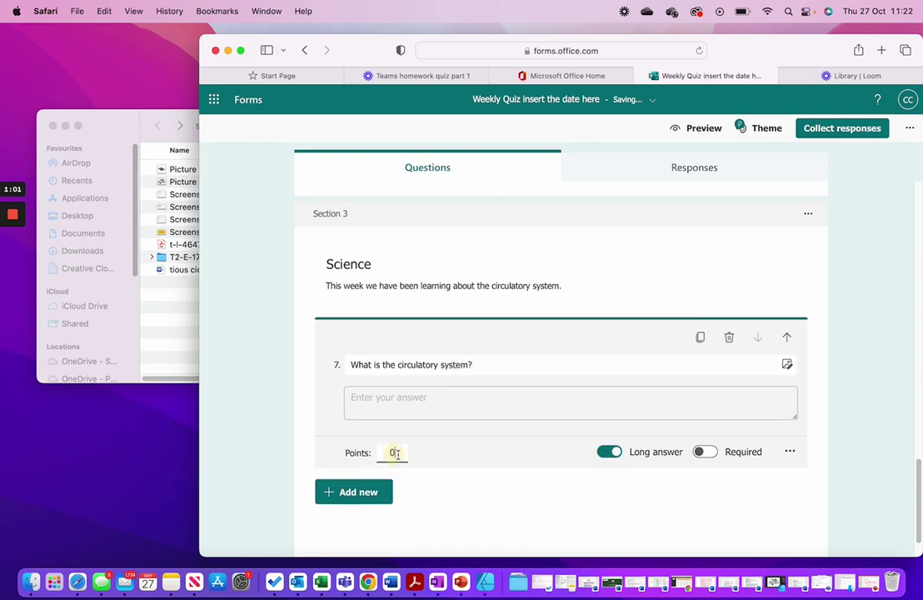
text(1)
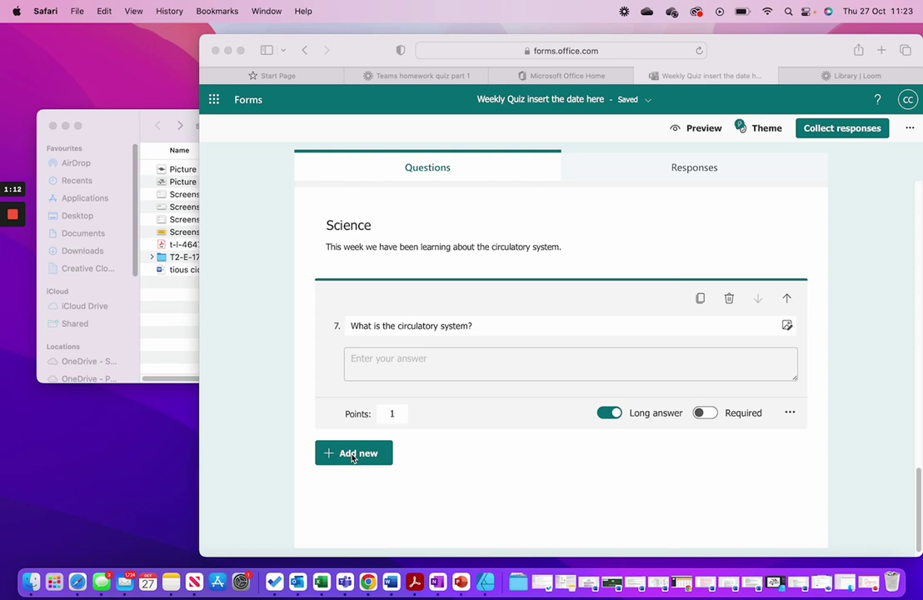
Step: Add a choice question after question 7 with the two options "agree" and "disagree"
click(352, 457)
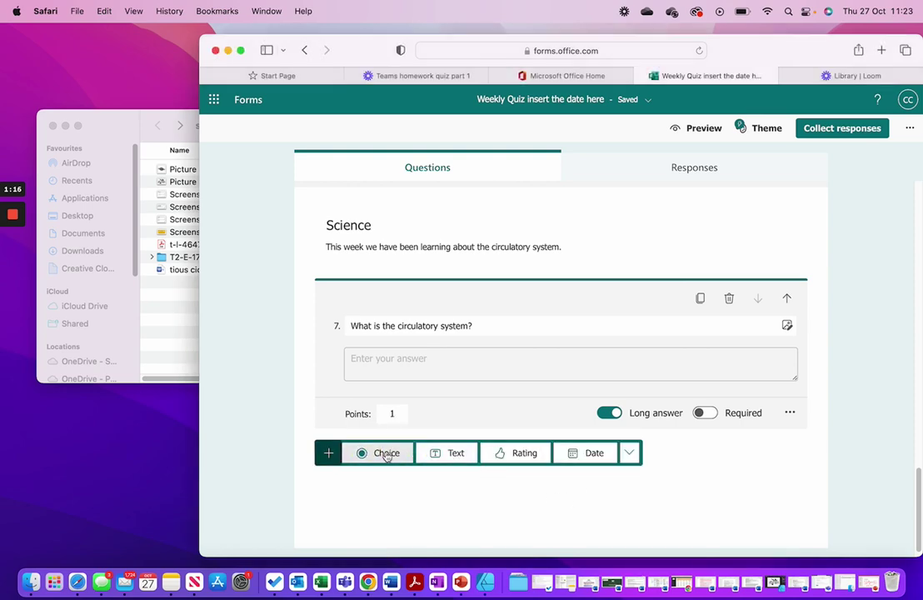
click(385, 453)
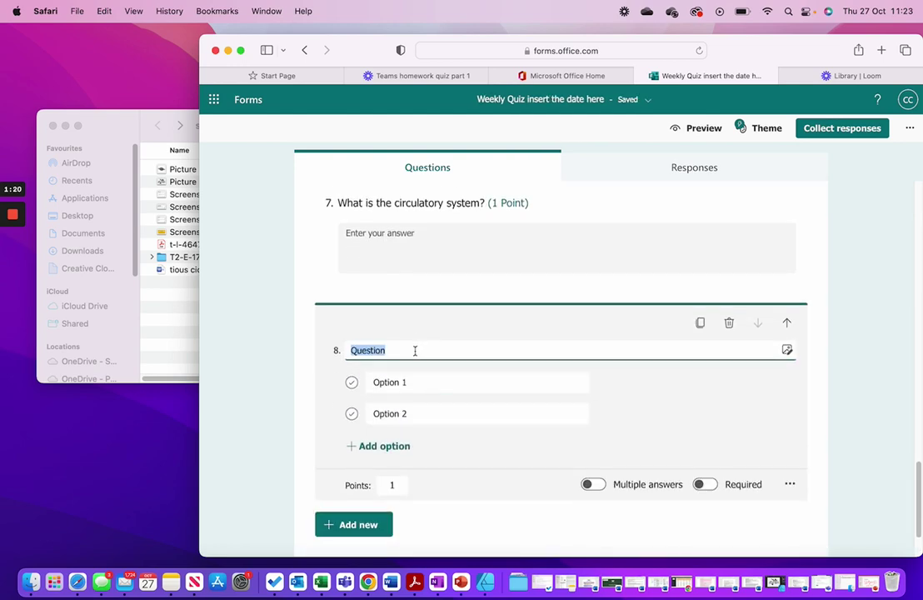
click(412, 381)
drag(413, 381, 364, 379)
text(agree)
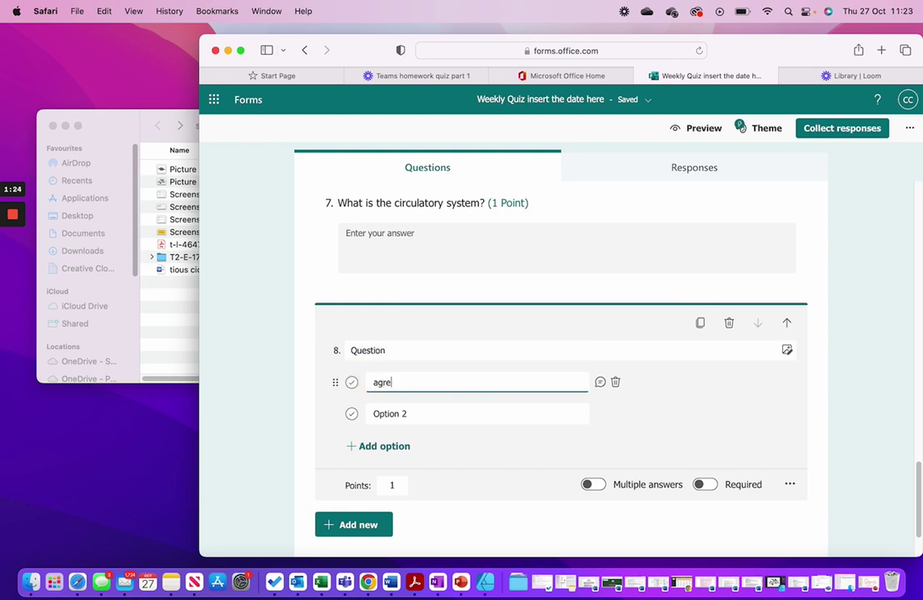
click(406, 413)
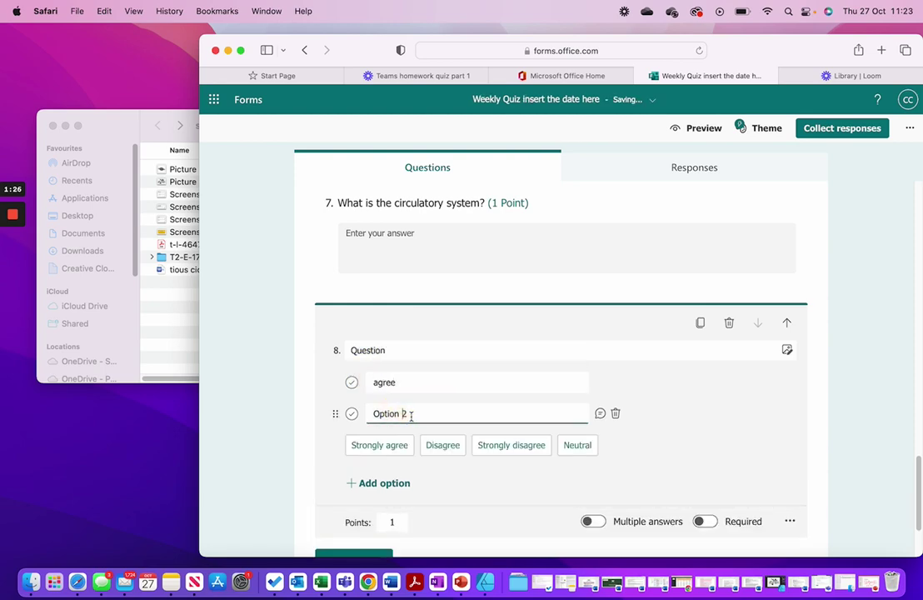
drag(411, 415, 377, 413)
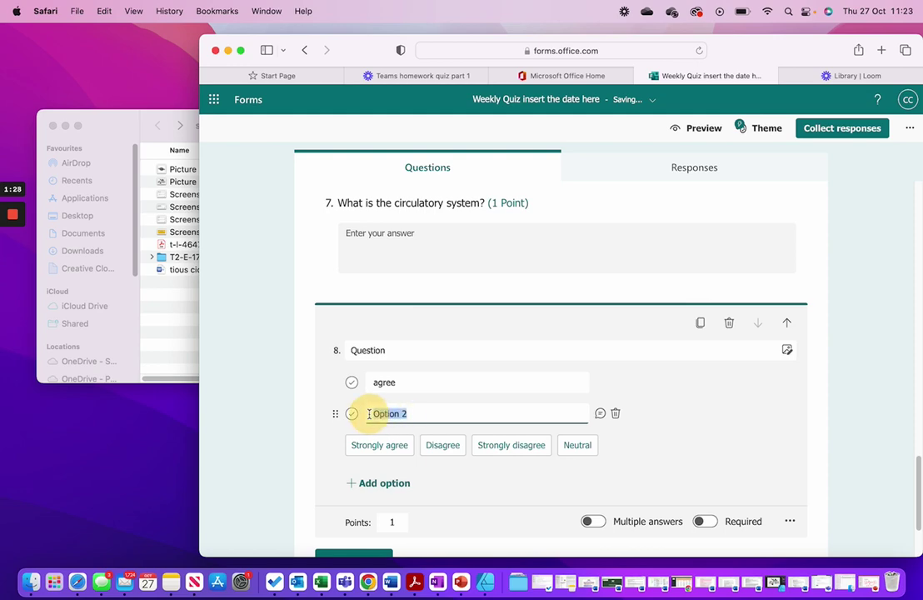
text(disagree)
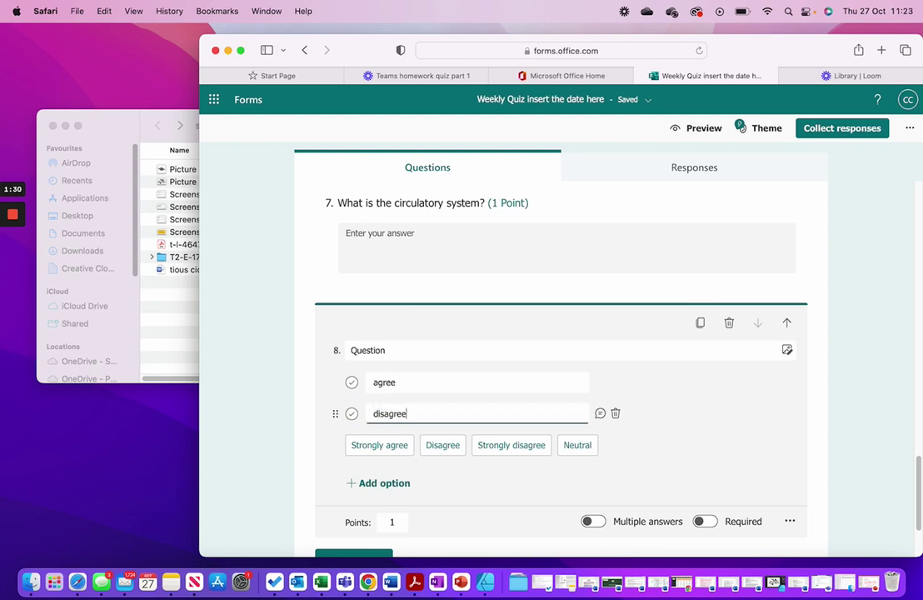
Step: Replace question 8's placeholder text with "Arteries carry blood to the heart"
click(373, 350)
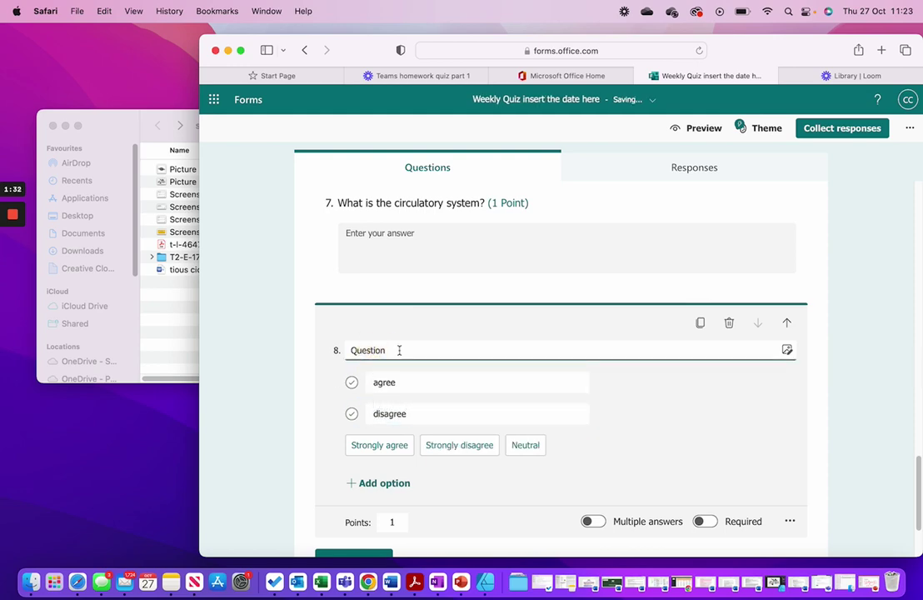
drag(418, 350, 322, 349)
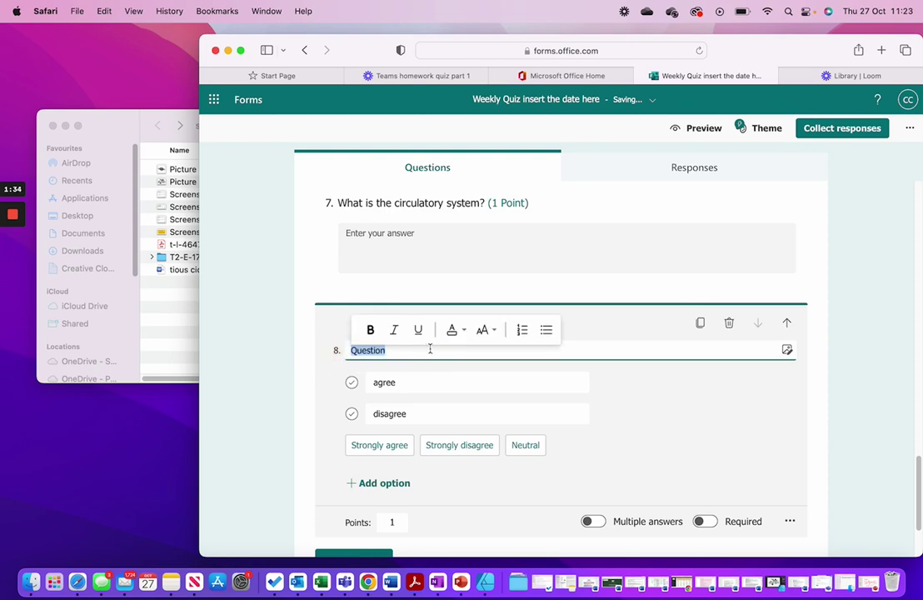
text(Arteries)
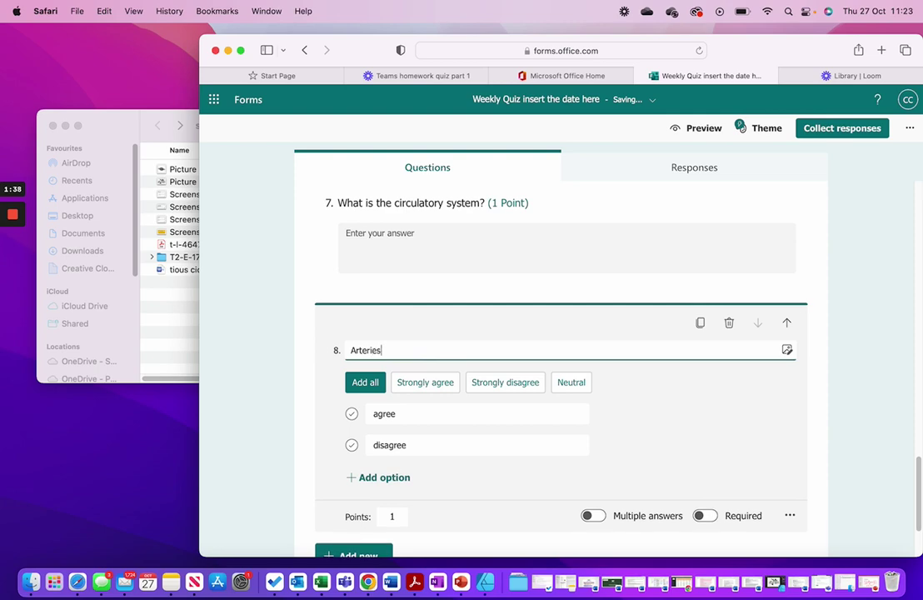
text( carry blood to the heart)
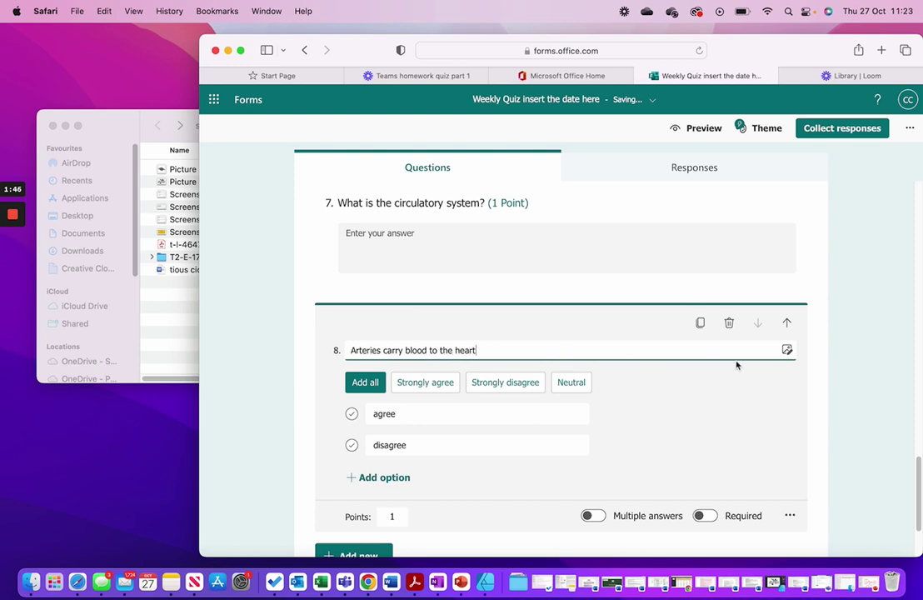
Step: Upload Picture 1.png from the screen shots folder on the Desktop as question 8's image
click(786, 350)
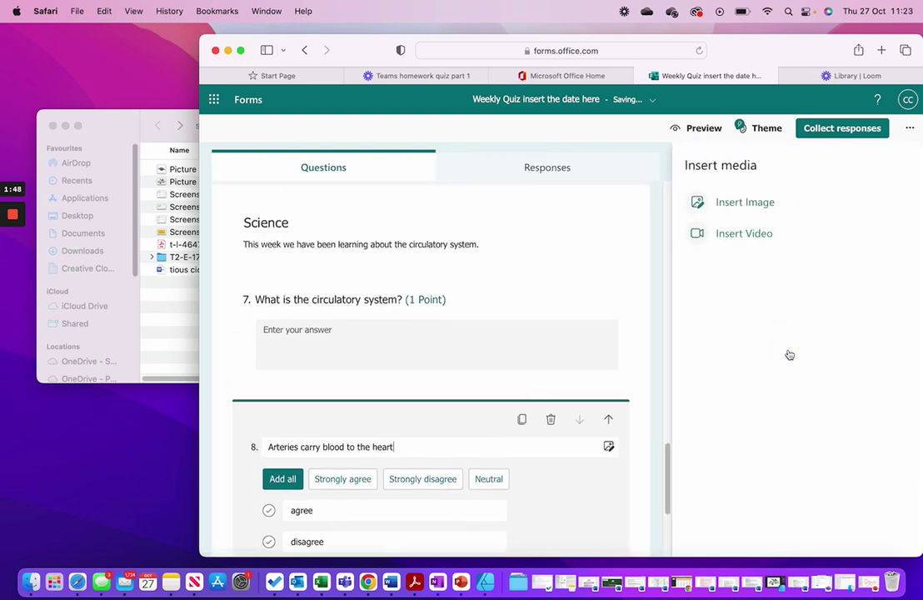
click(758, 204)
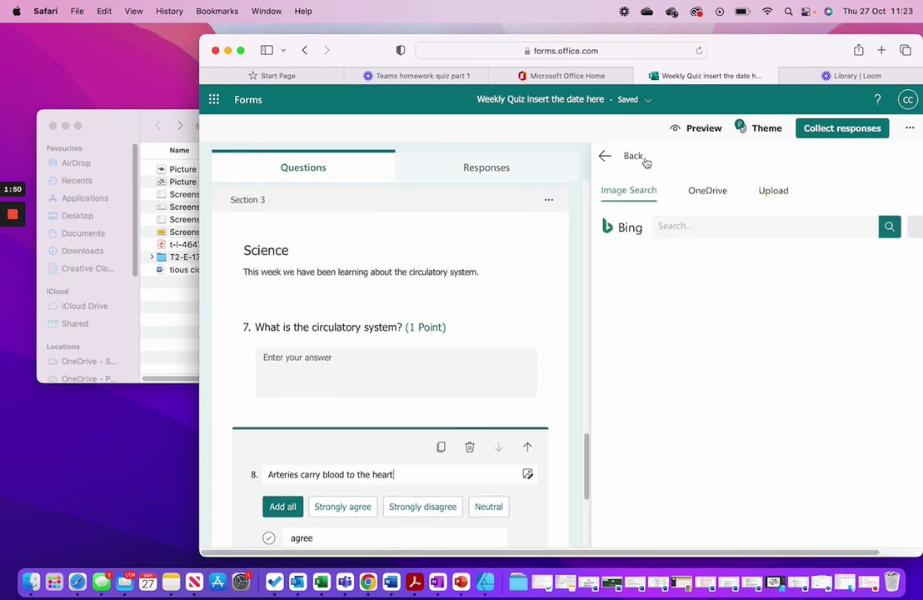
click(769, 190)
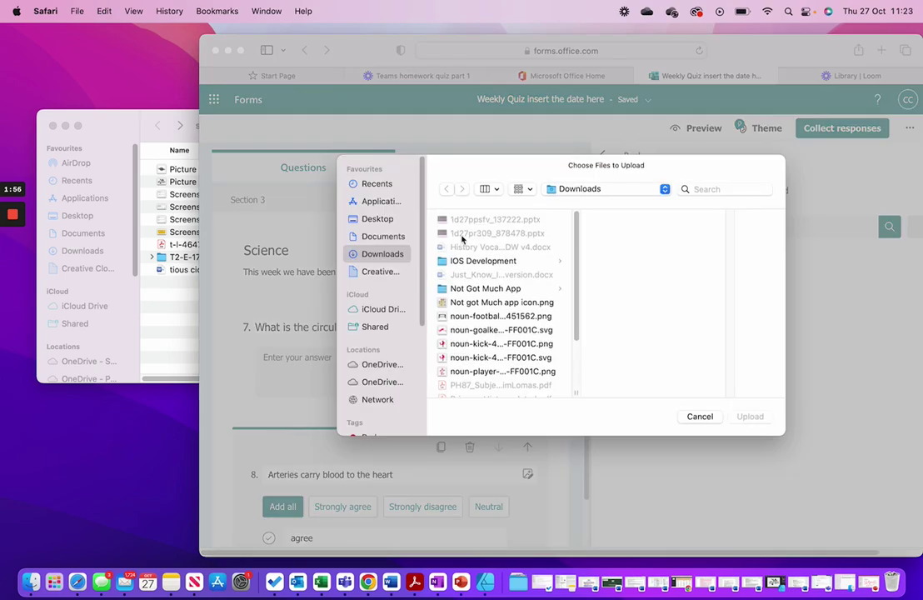
click(376, 219)
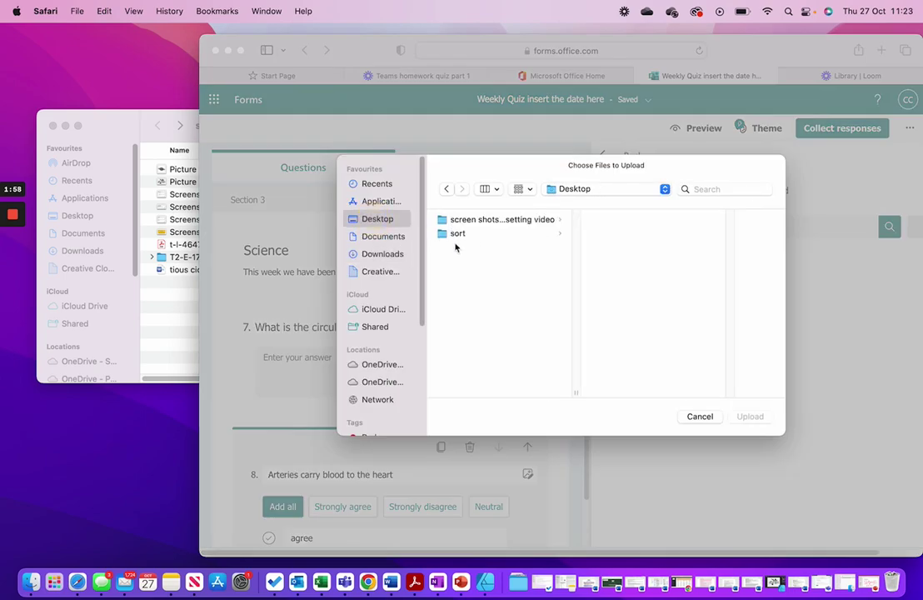
click(458, 220)
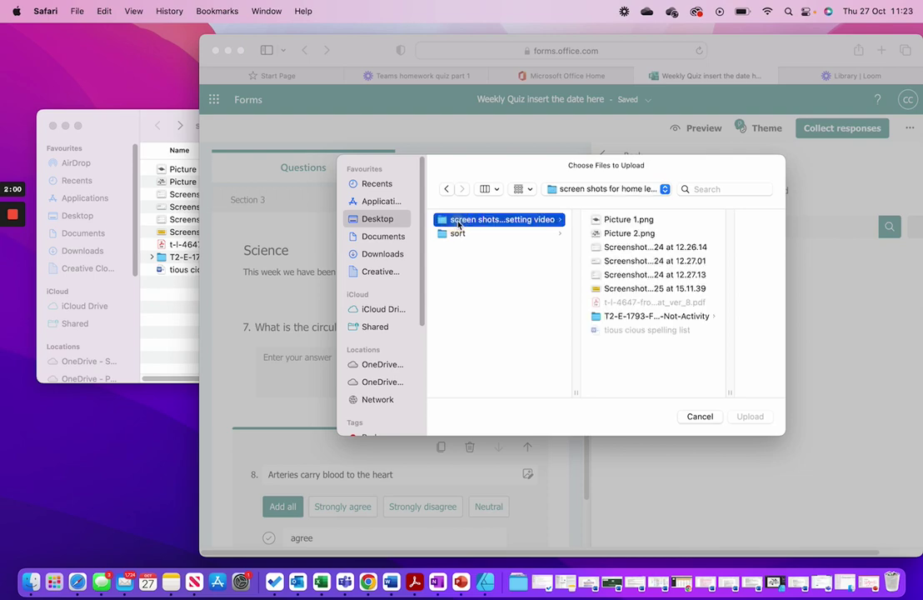
click(625, 220)
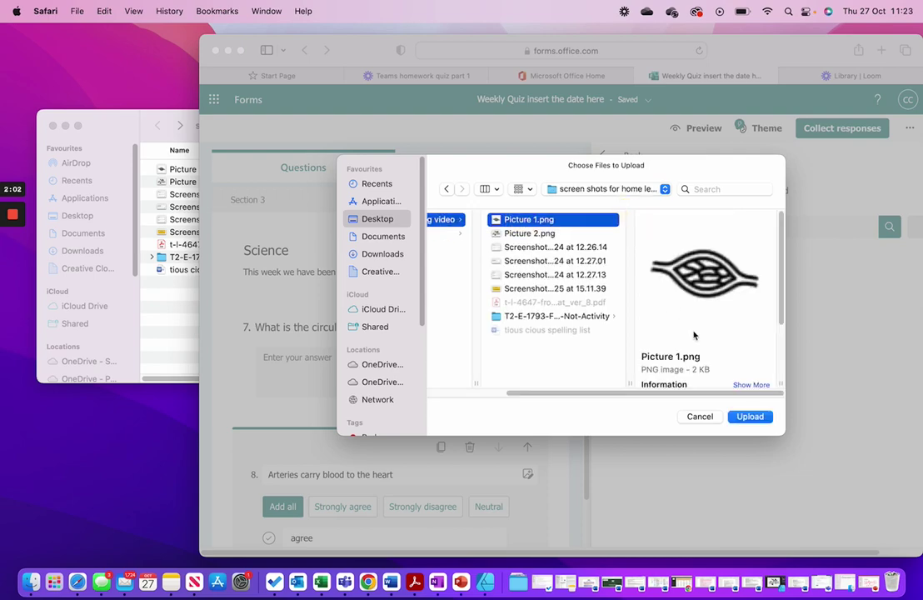
click(533, 234)
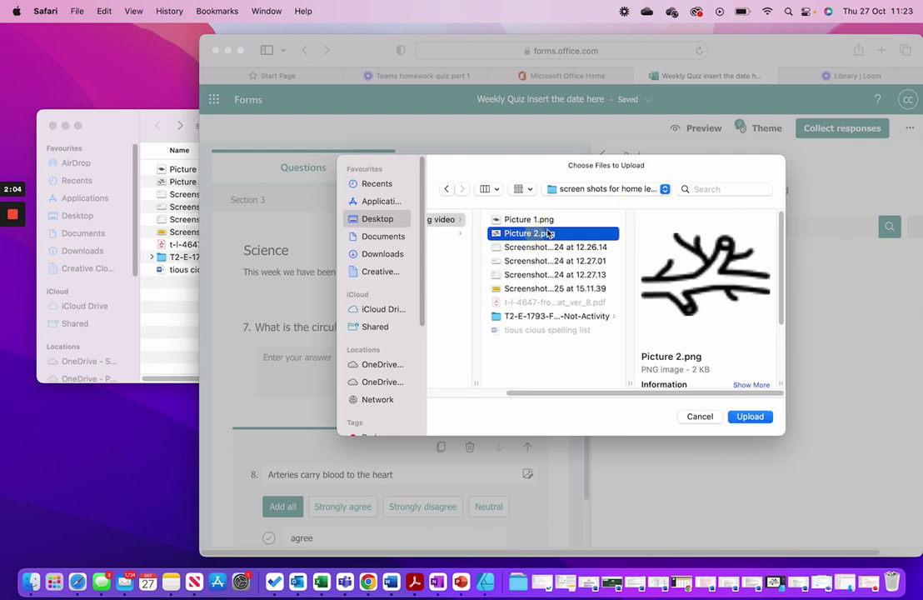
click(520, 219)
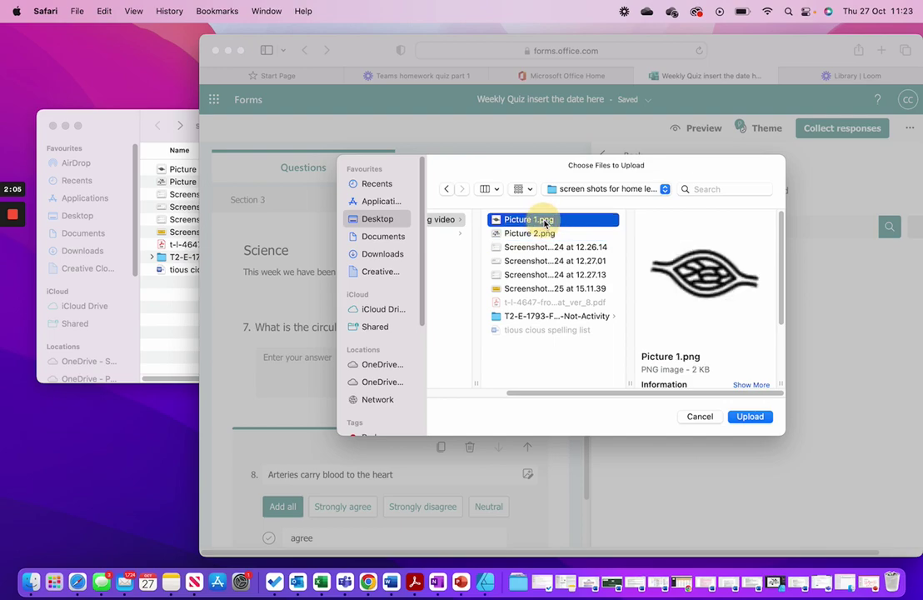
click(744, 415)
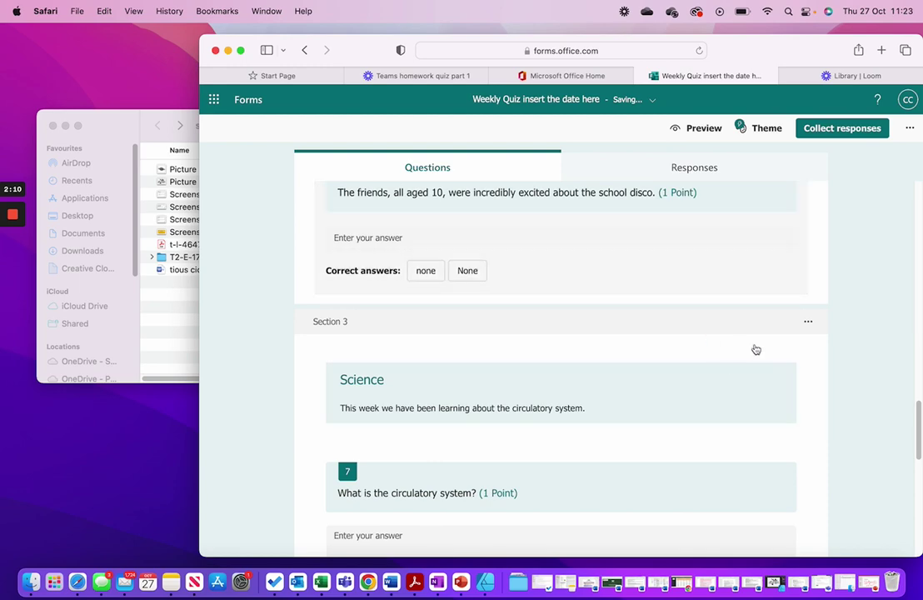
click(789, 301)
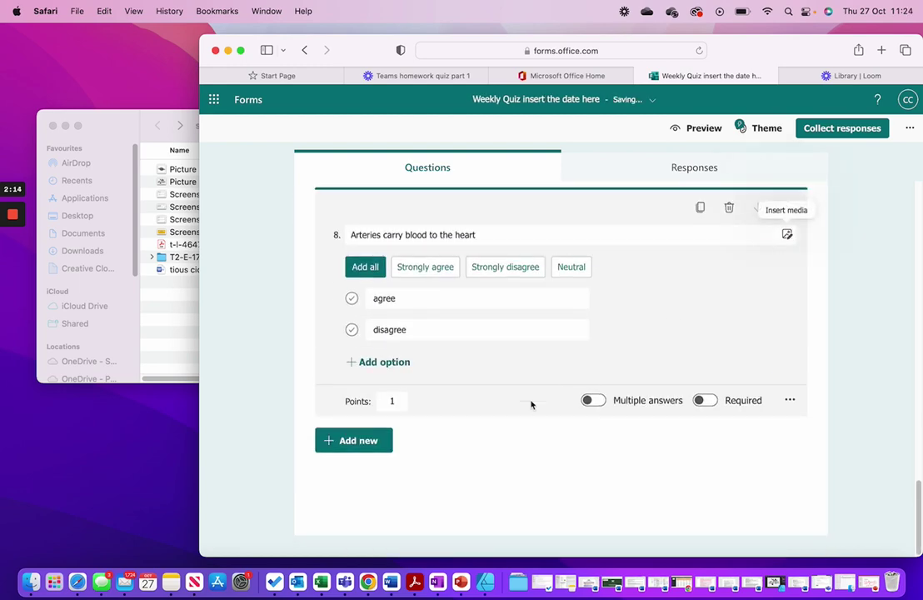
click(14, 237)
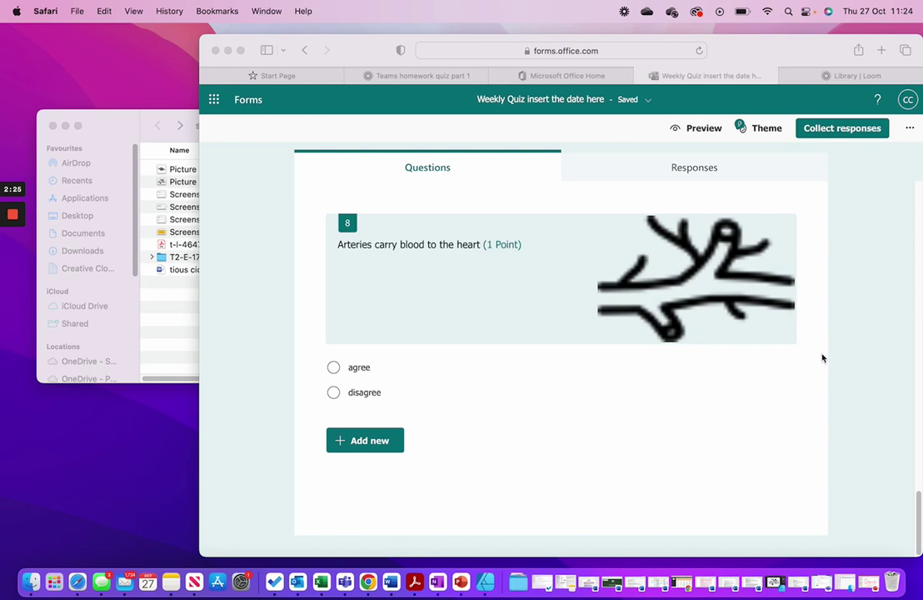
scroll(824, 357, up, 3)
scroll(838, 358, down, 4)
click(365, 444)
click(367, 448)
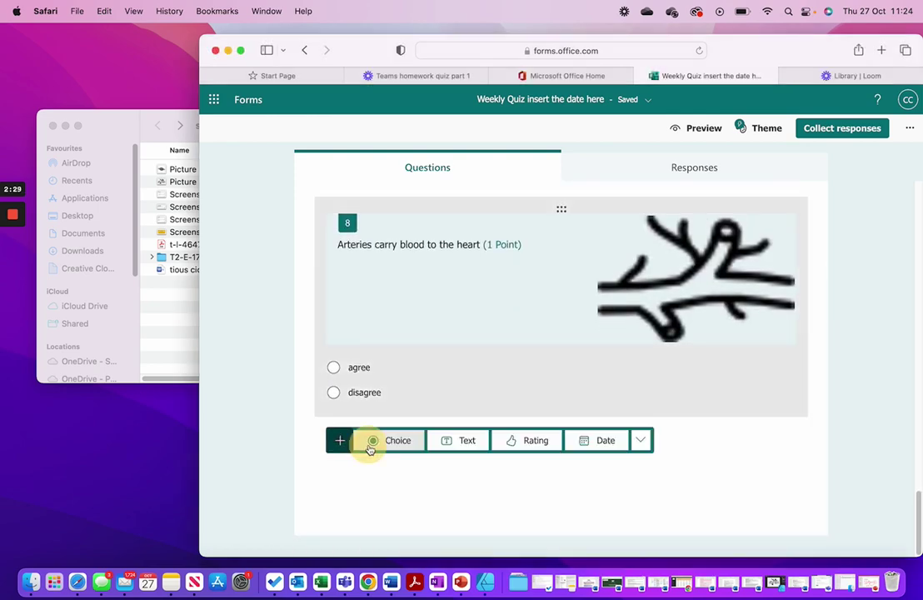
click(454, 442)
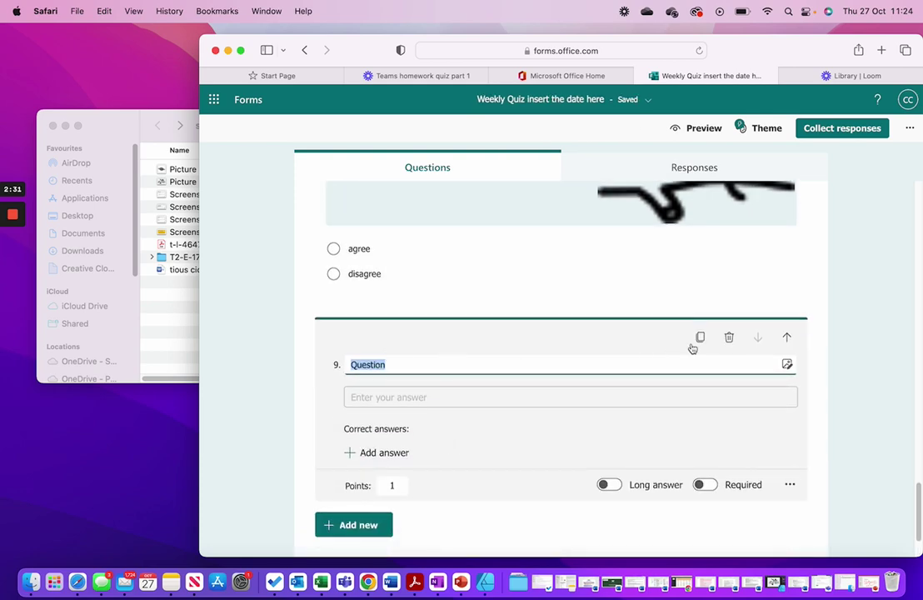
click(721, 338)
Step: Add a choice question after question 8 and set its first option to "agree"
click(365, 441)
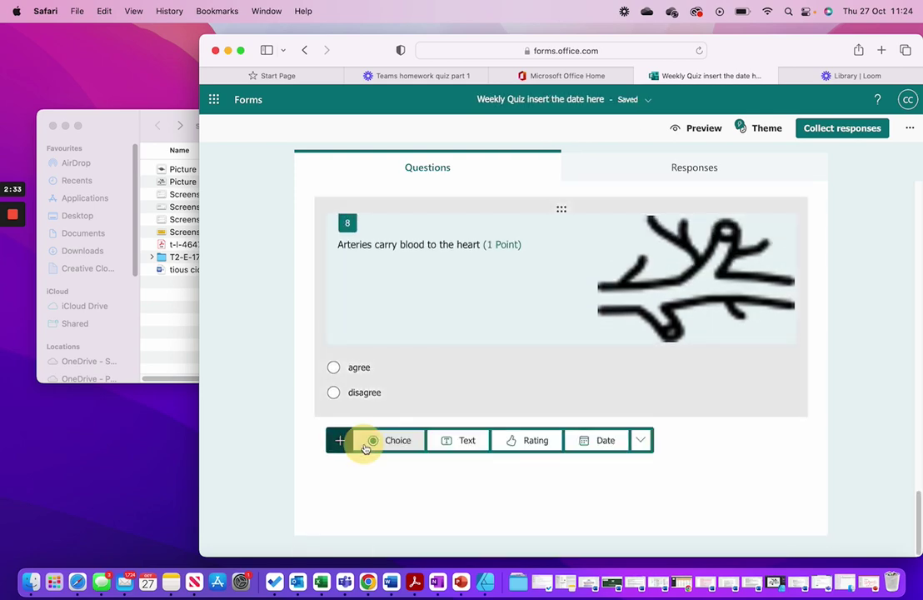
click(388, 439)
click(412, 382)
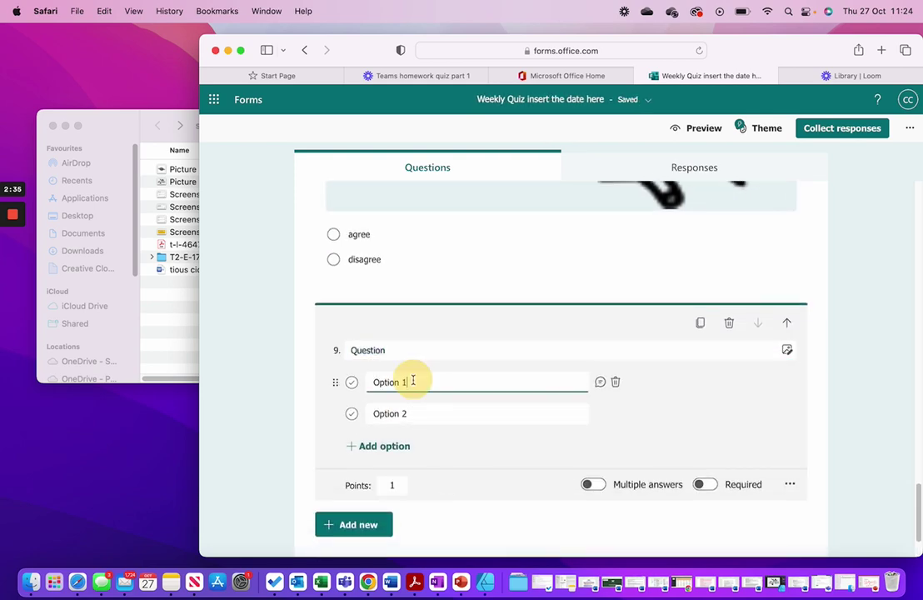
drag(413, 381, 354, 382)
text(agree)
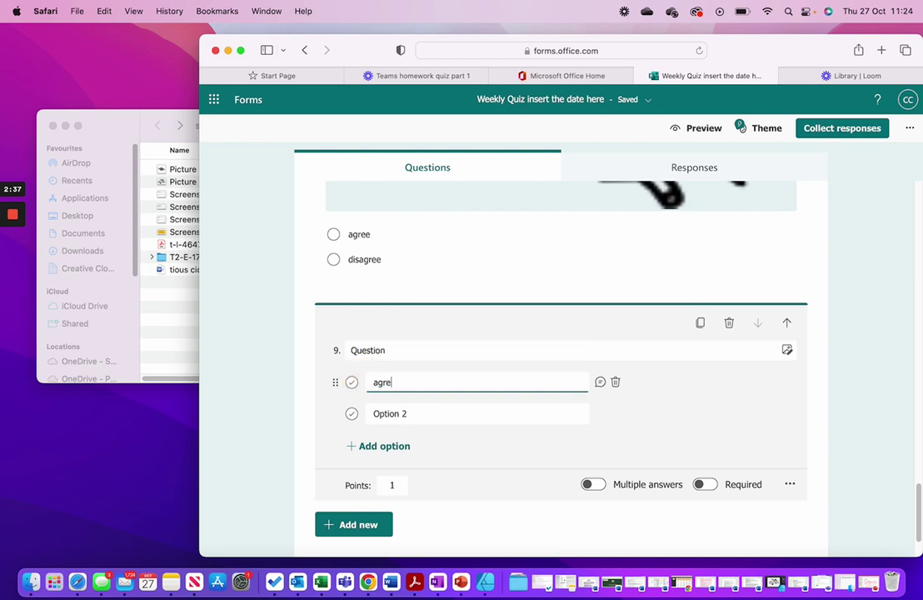
Step: Replace question 9's second option text with "disagree"
click(388, 413)
text(disagree)
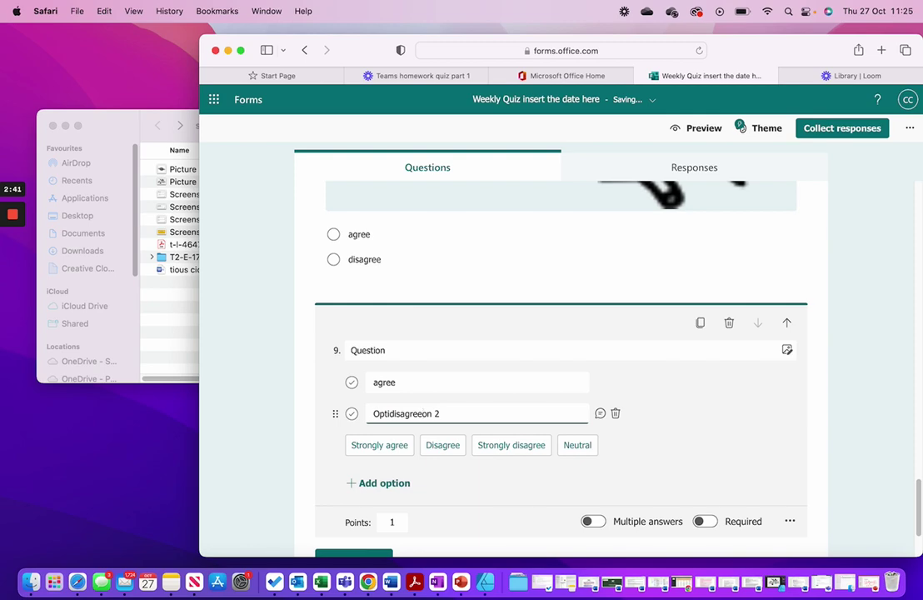
key(BackSpace)
key(BackSpace)
key(BackSpace)
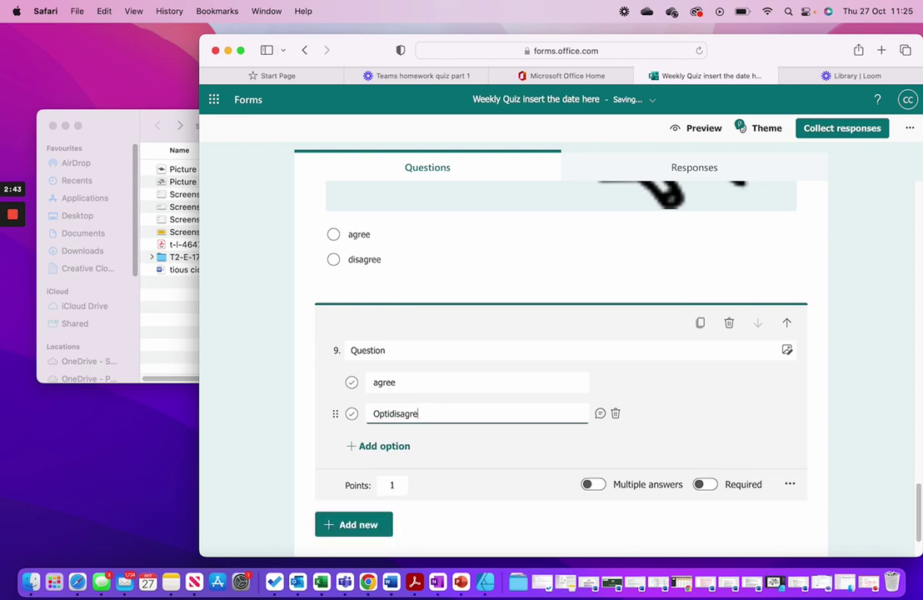
key(BackSpace)
key(BackSpace)
key(BackSpace)
key(BackSpace)
key(BackSpace)
key(BackSpace)
key(BackSpace)
key(BackSpace)
key(BackSpace)
text(disagree)
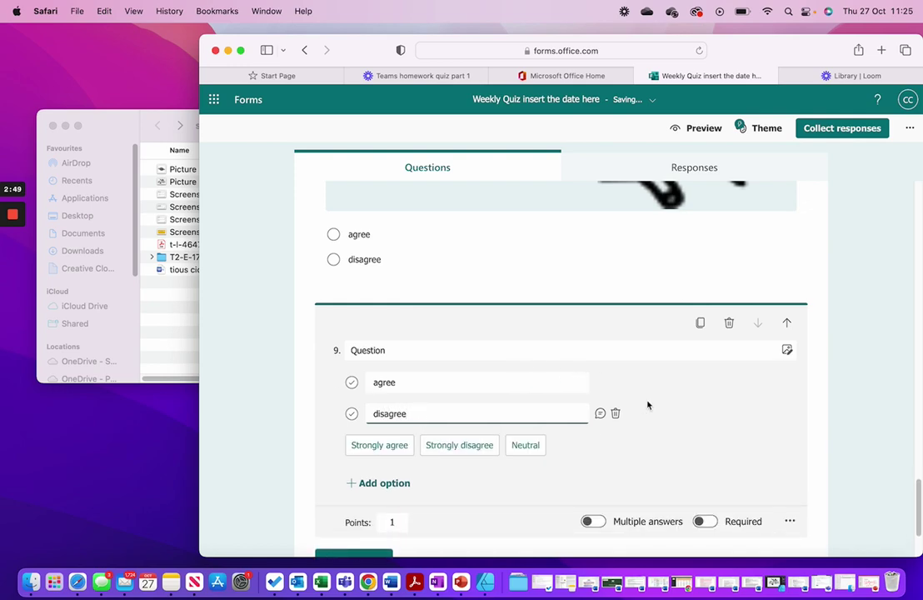
Step: Replace question 9's placeholder text with "Capillaries connect arteries and veins"
scroll(660, 405, down, 3)
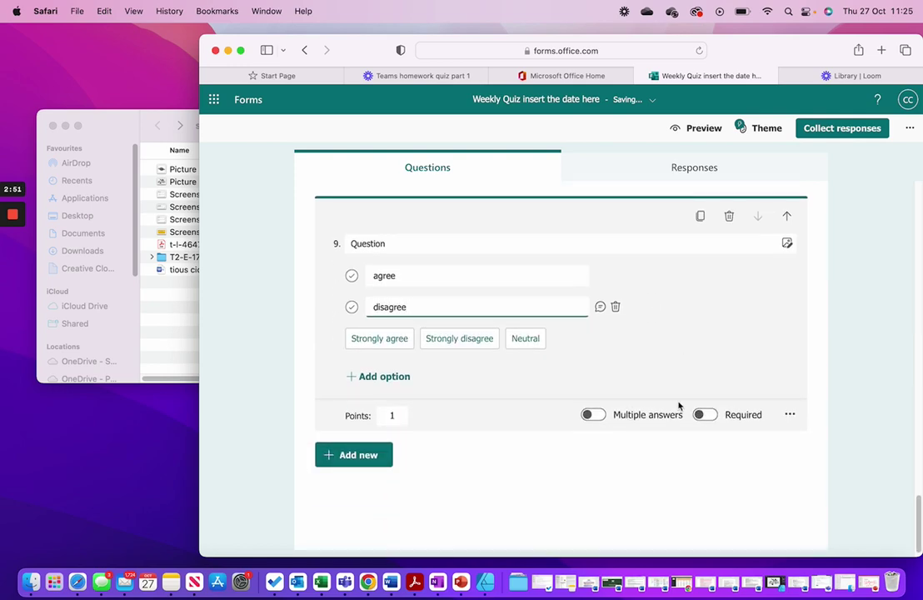
double_click(387, 243)
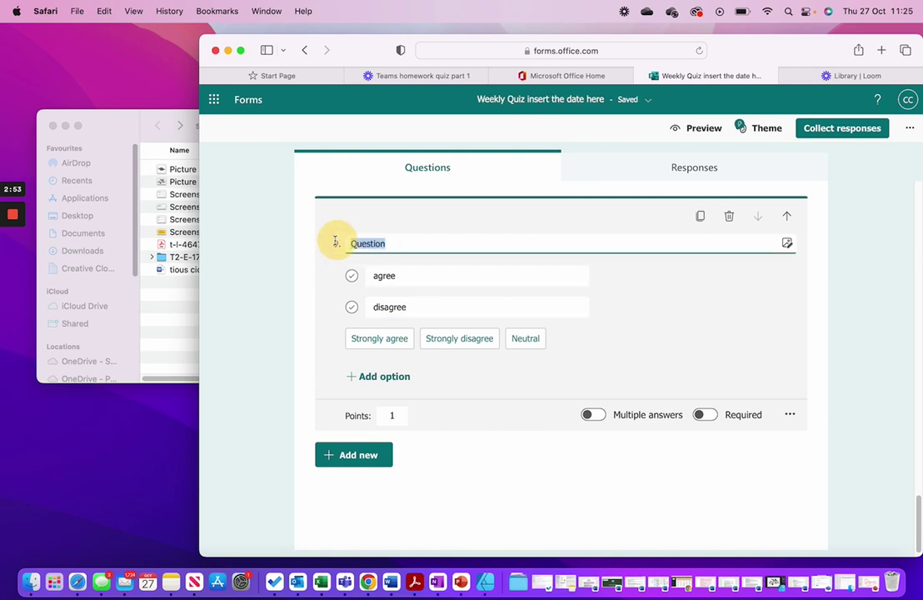
text(Capilleries )
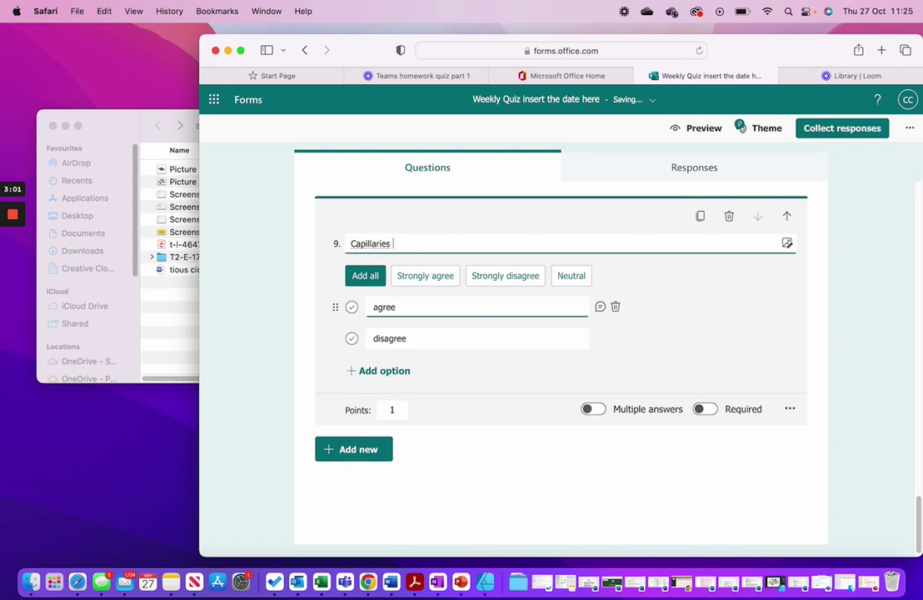
text(connect arteries and veins)
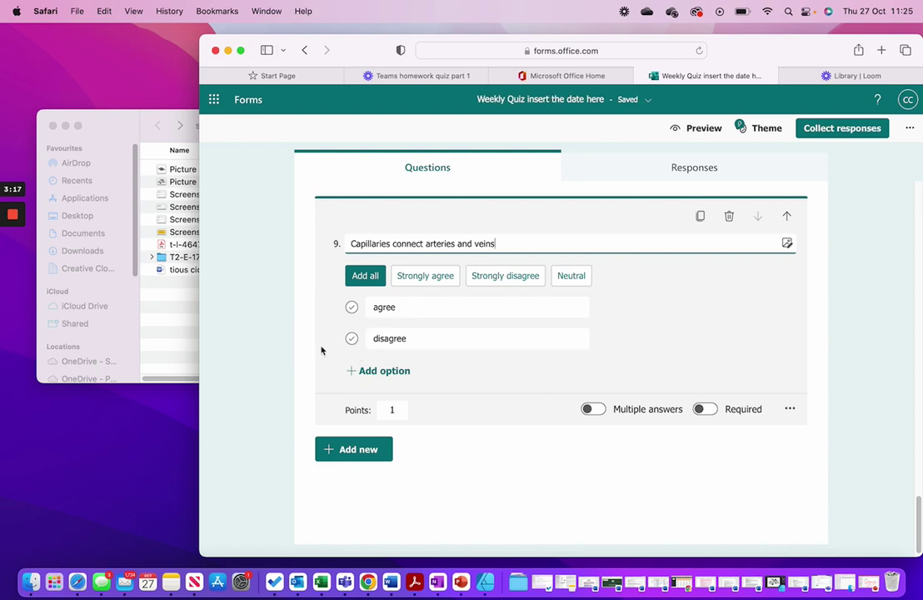
Step: Mark "agree" as the correct answer for question 9 and "disagree" as the correct answer for question 8
click(352, 307)
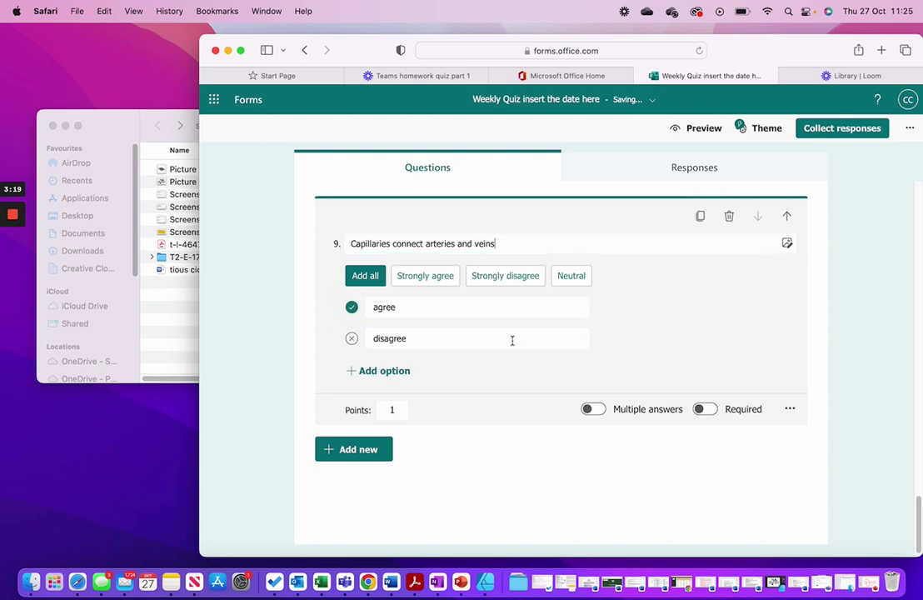
scroll(697, 333, up, 3)
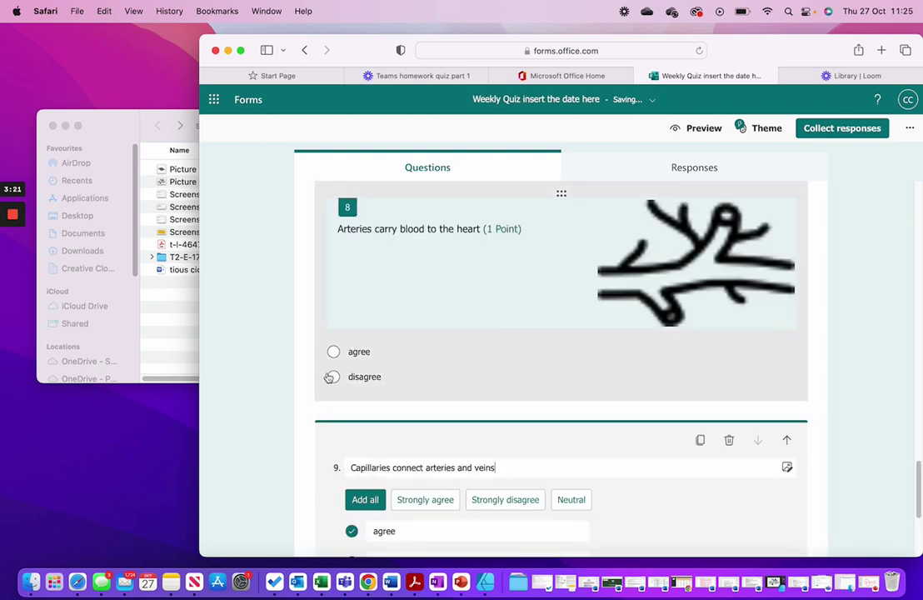
click(330, 376)
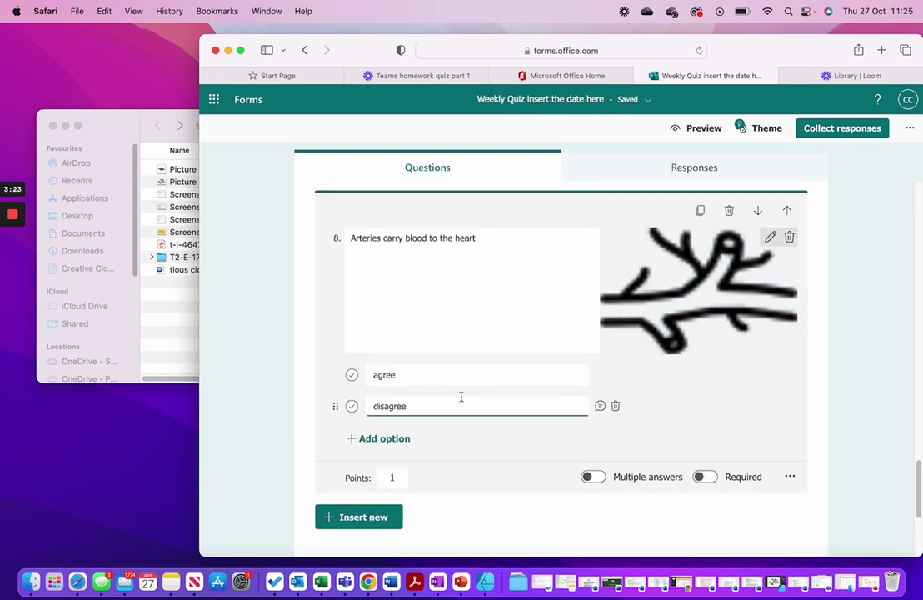
click(352, 406)
Step: Review the science questions 7 to 9, checking their wording, images and marked answers
scroll(744, 400, down, 5)
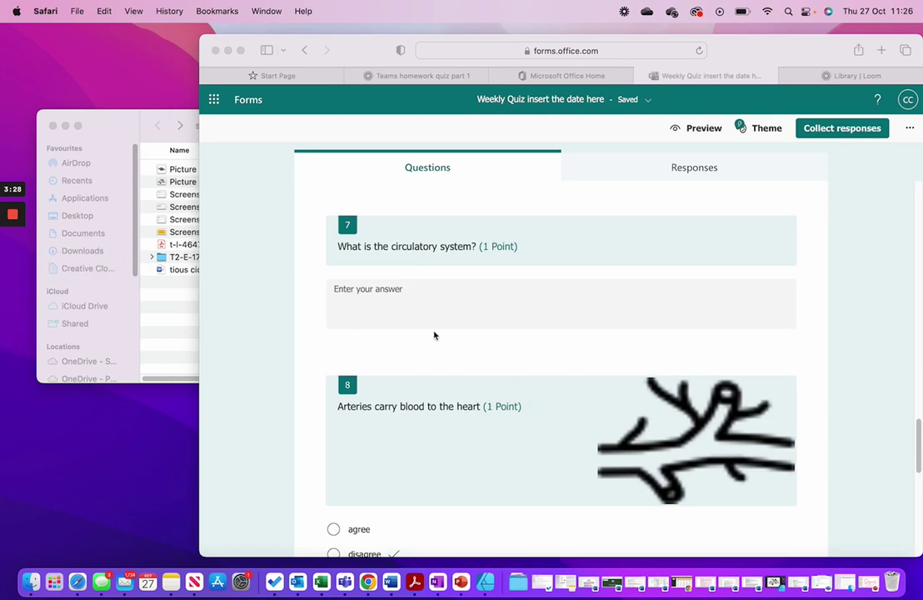
scroll(877, 360, down, 3)
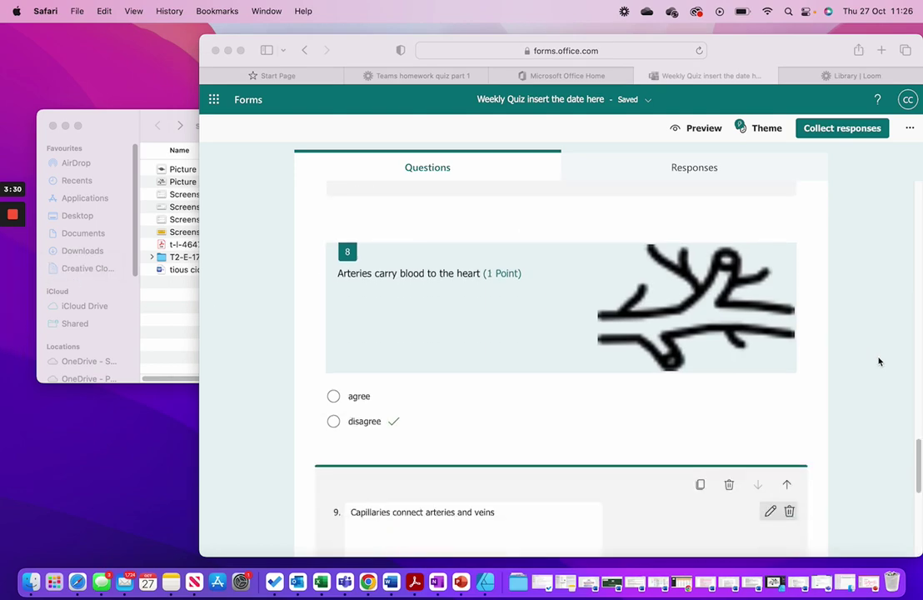
scroll(877, 360, down, 3)
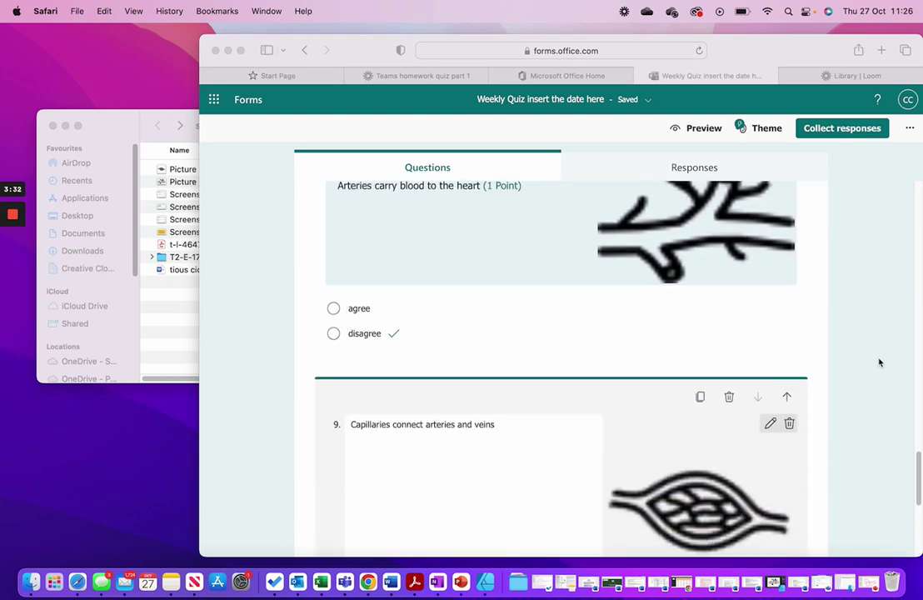
scroll(879, 362, up, 3)
scroll(877, 363, up, 3)
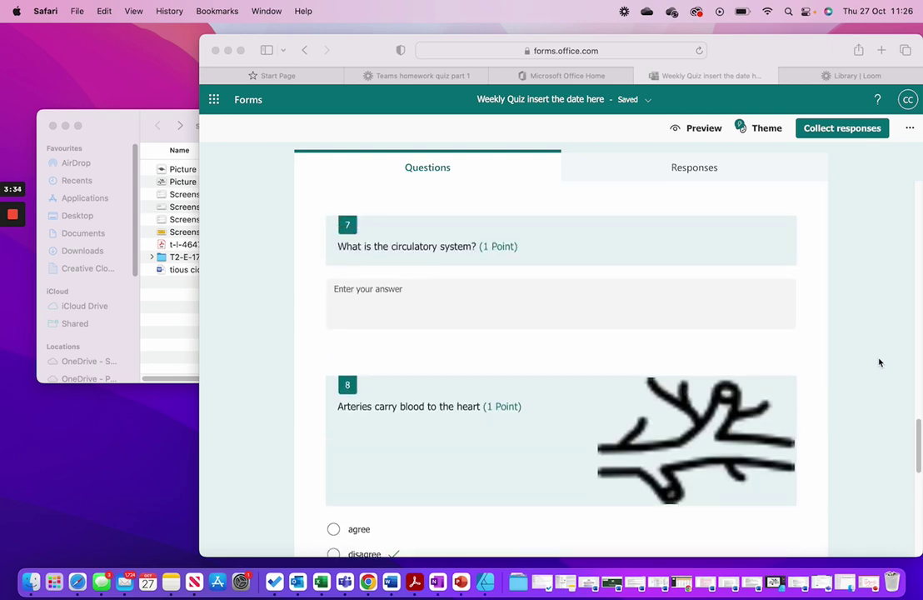
scroll(878, 365, down, 1)
scroll(878, 365, down, 2)
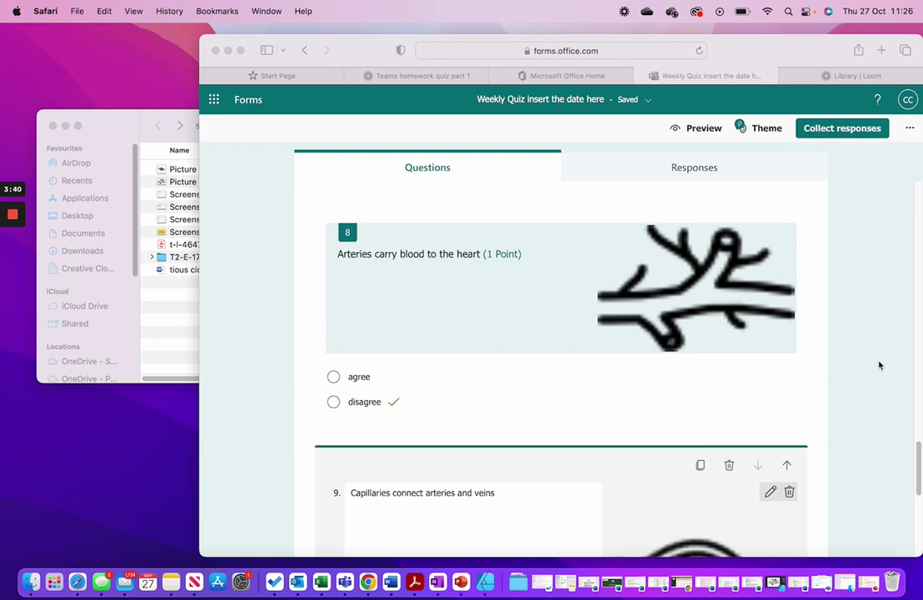
scroll(879, 365, down, 5)
scroll(879, 365, down, 3)
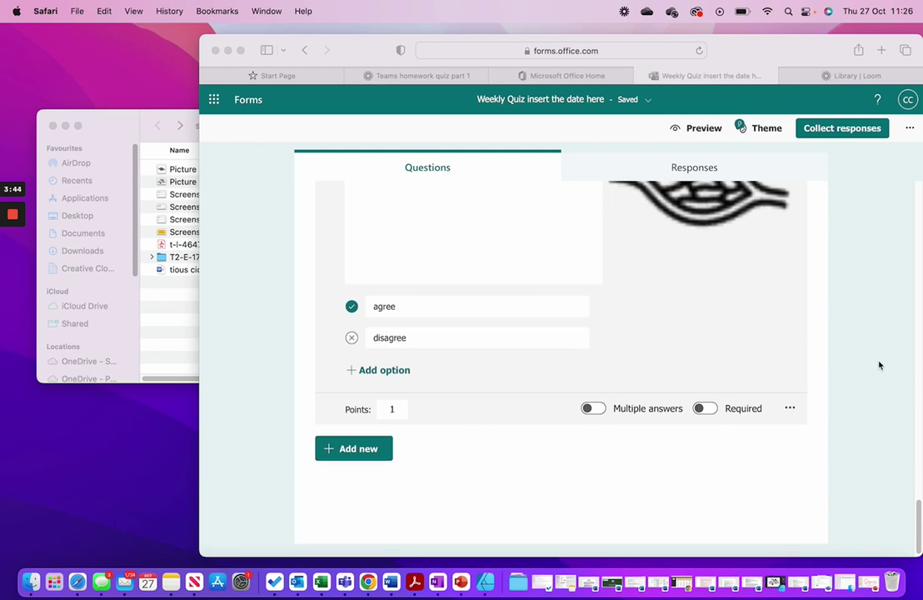
scroll(879, 365, down, 1)
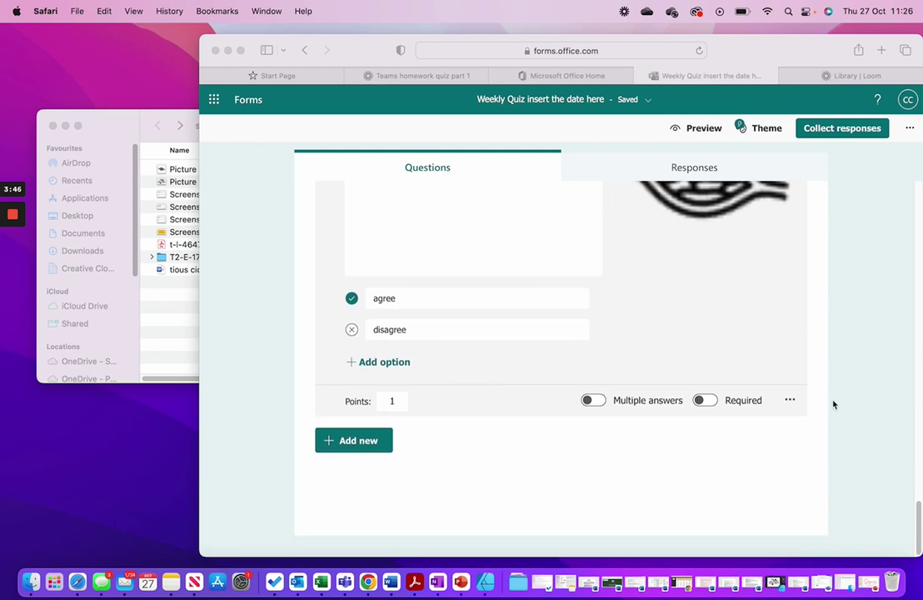
Step: Add a Likert question after question 9
click(350, 444)
click(354, 445)
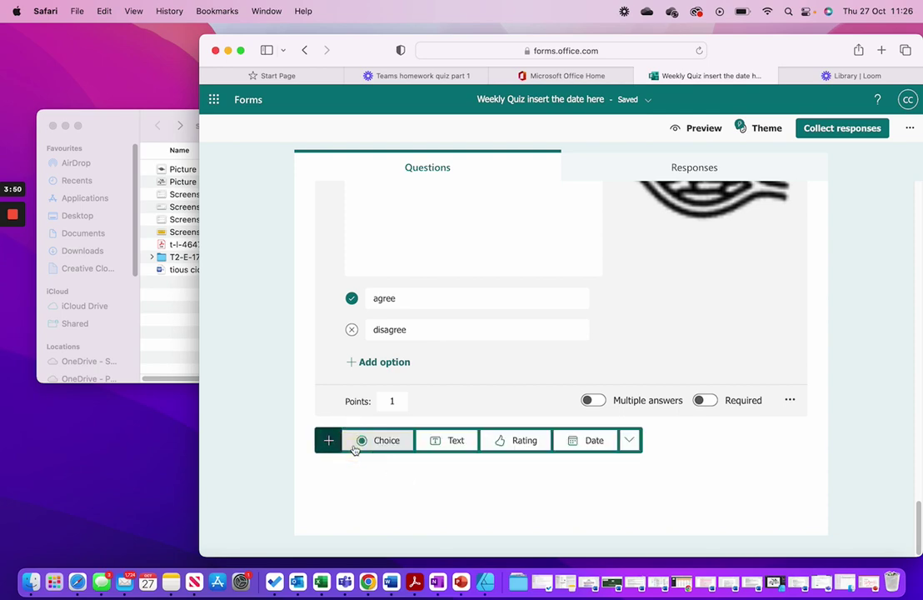
click(630, 441)
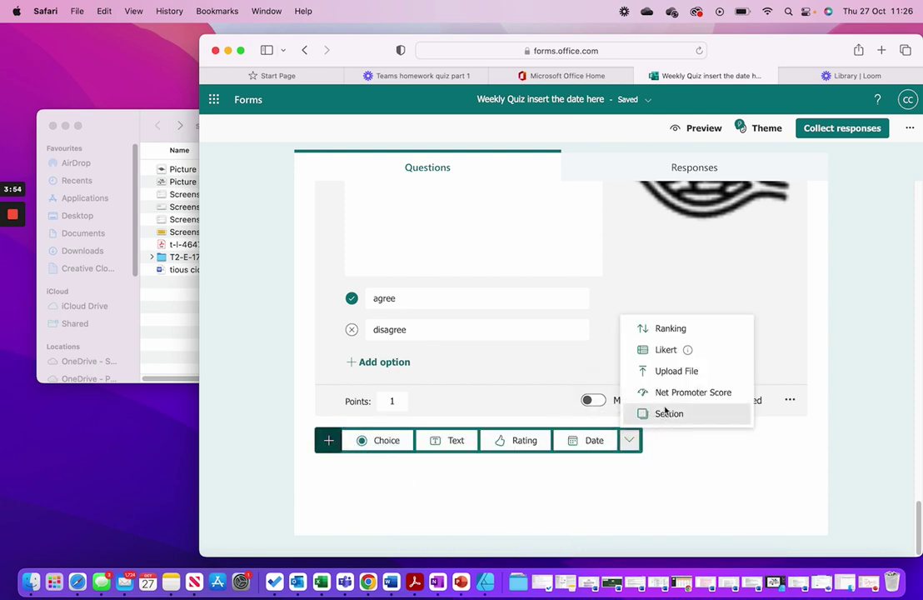
mouse_move(671, 355)
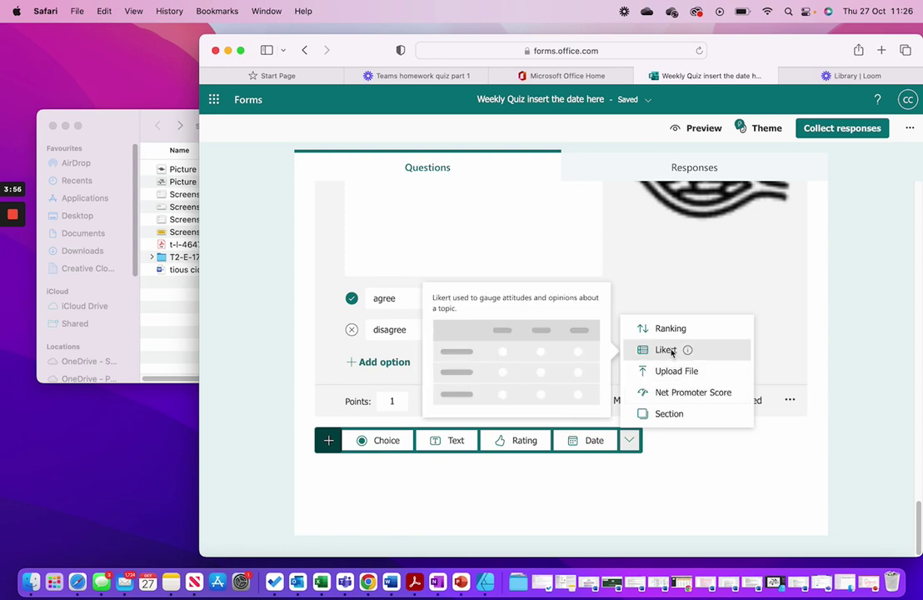
click(675, 353)
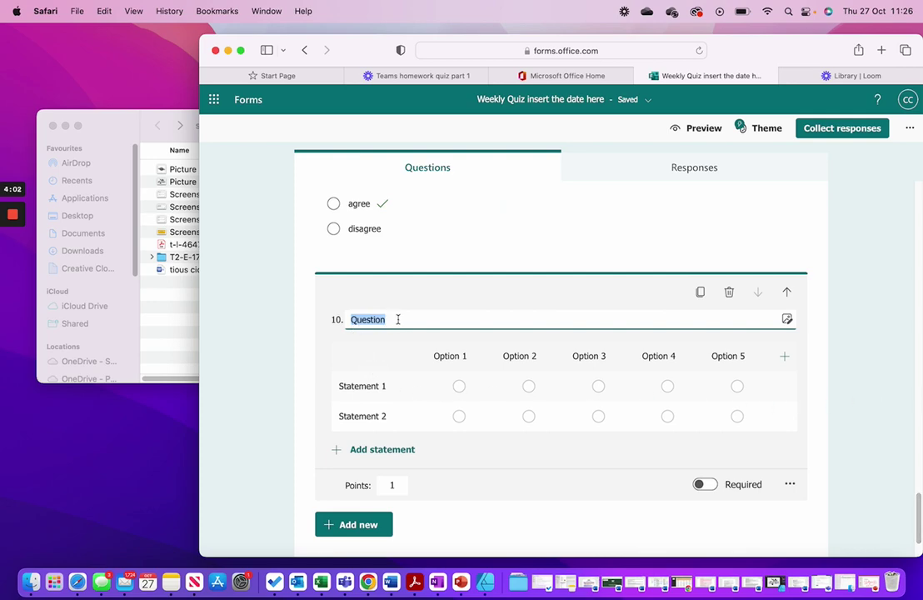
Step: Set question 10's text to "Do you agree or disagree with the following statements"
text(Do you agree)
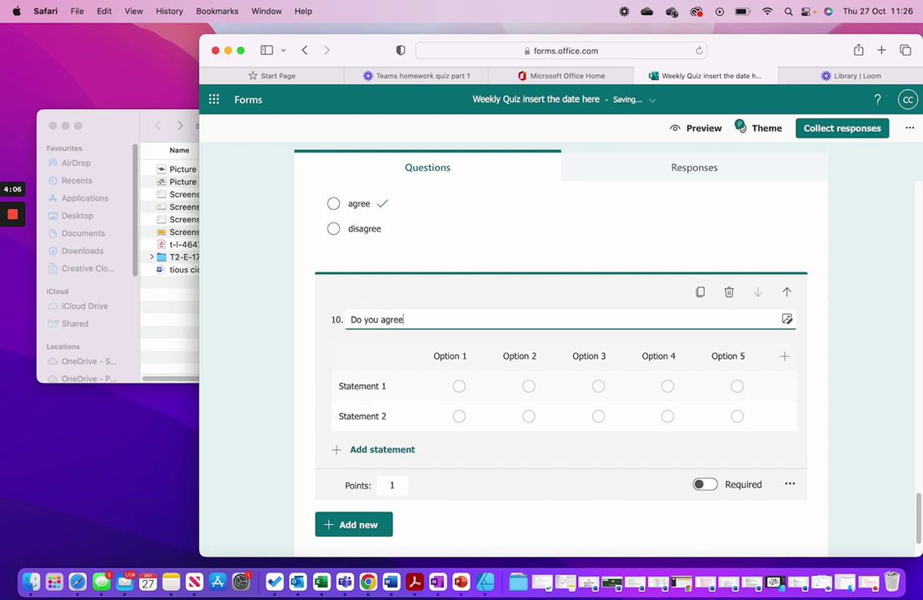
text( with the)
key(BackSpace)
key(BackSpace)
key(BackSpace)
key(BackSpace)
text(or disagree with the followi)
text(ng statements)
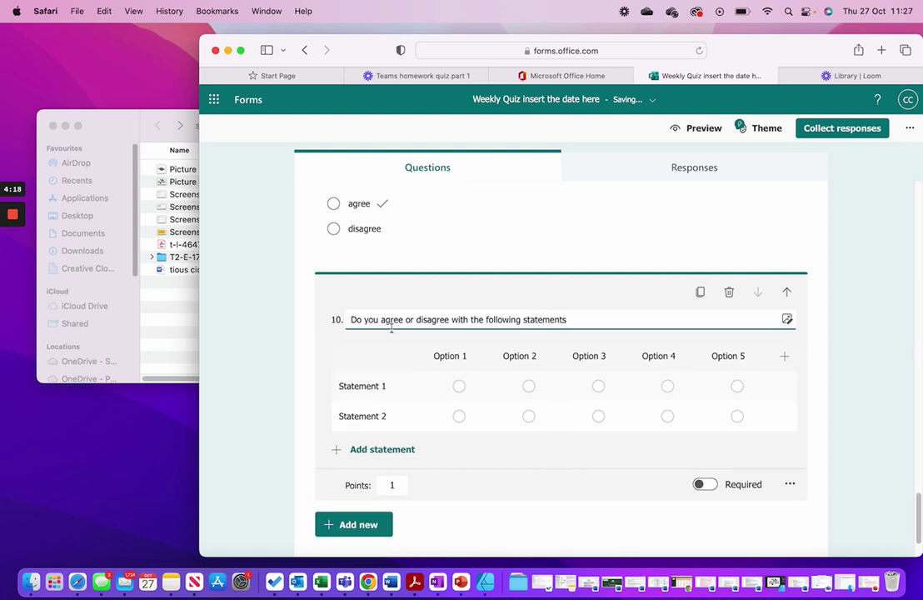
Step: Rename the first two option columns of question 10's Likert grid as "agree" and "disagree"
click(458, 355)
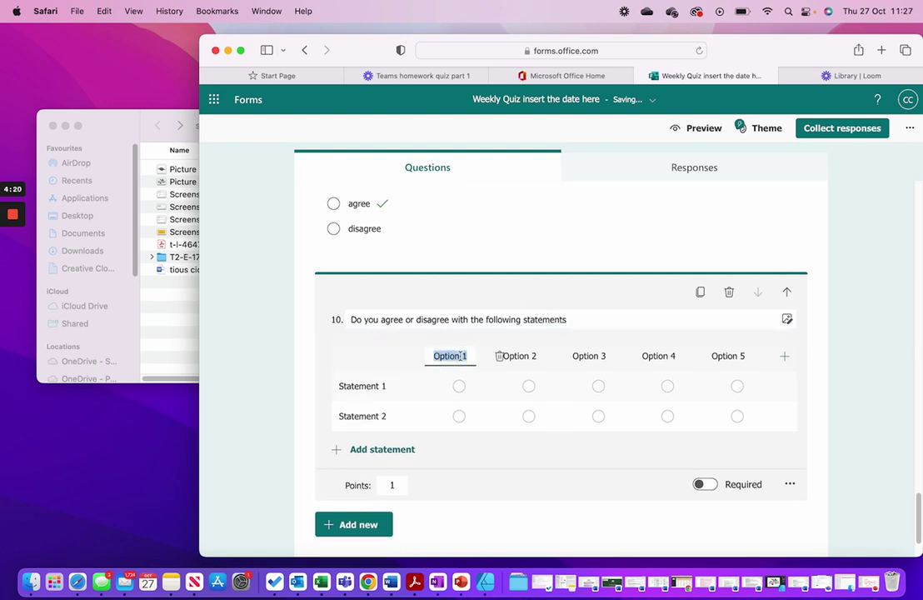
text(agree)
click(533, 391)
text(disagree)
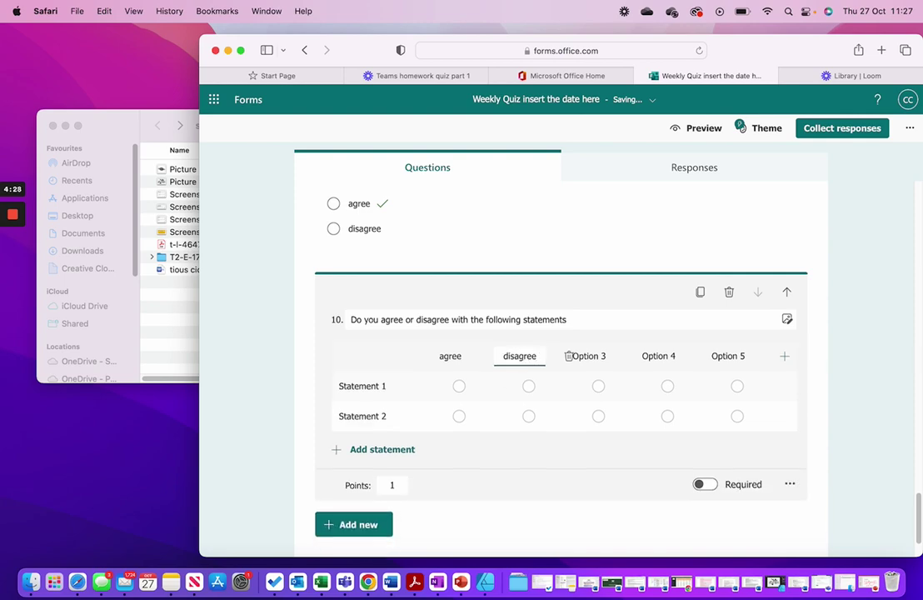
Step: Delete the unused Option 3, Option 4 and Option 5 columns from question 10's Likert grid
click(587, 389)
click(634, 390)
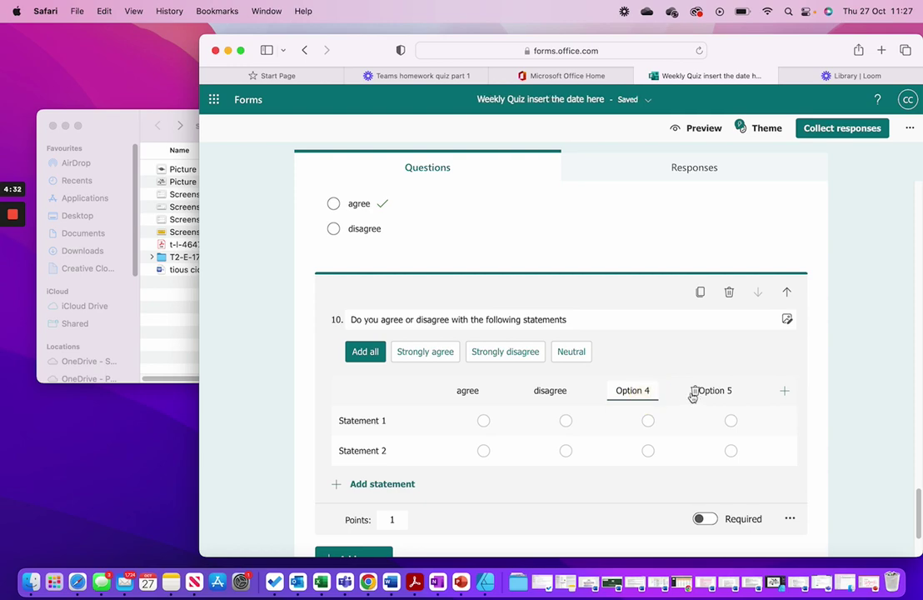
click(692, 395)
click(695, 391)
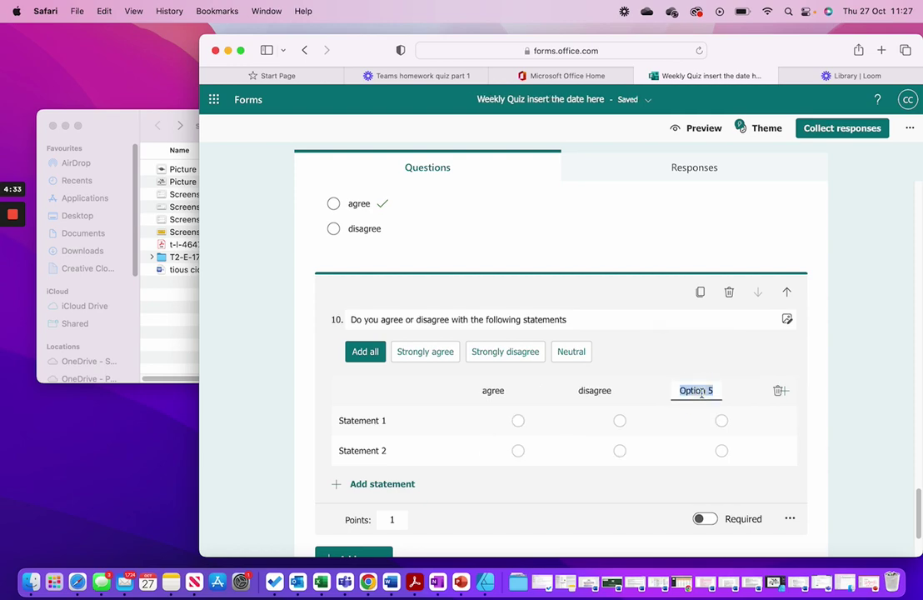
click(779, 392)
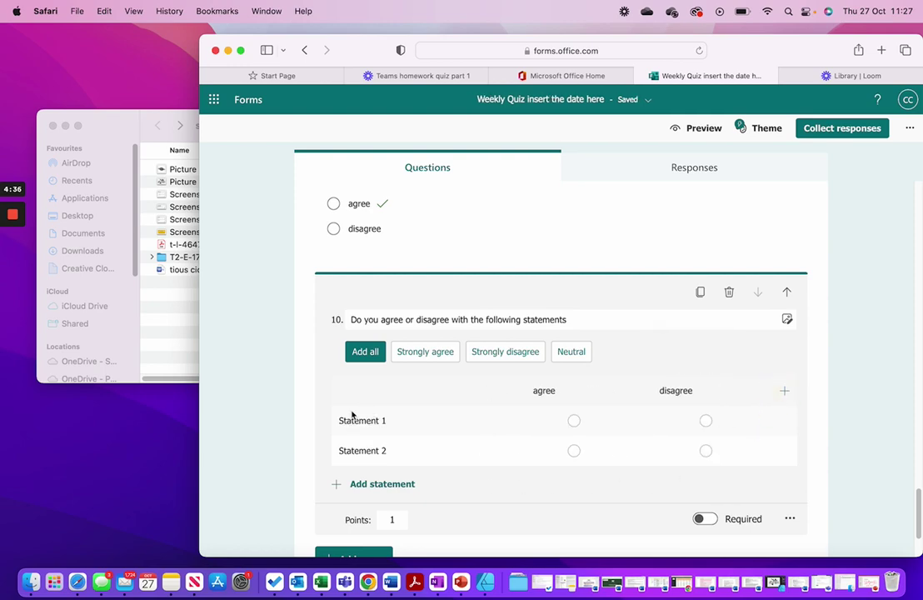
scroll(387, 408, up, 10)
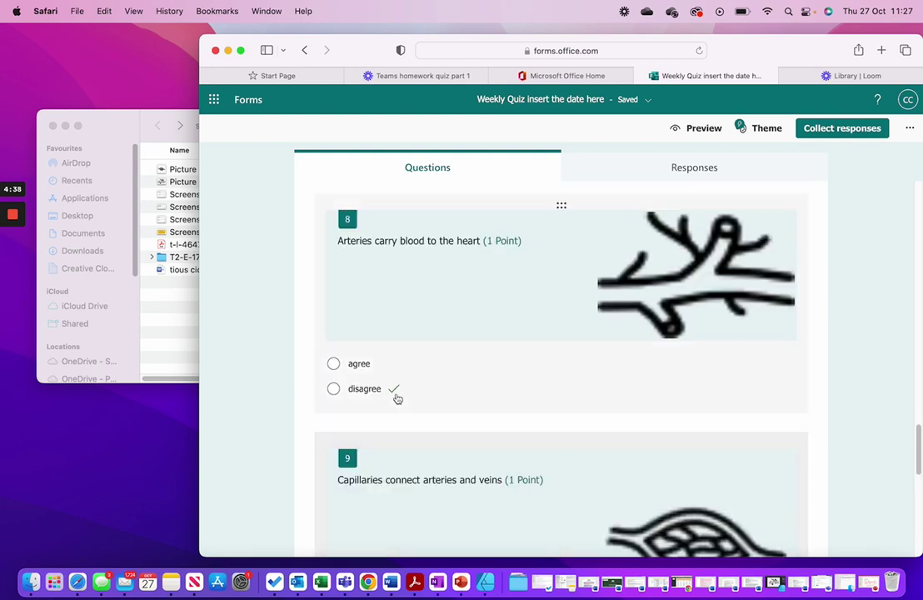
scroll(467, 391, down, 5)
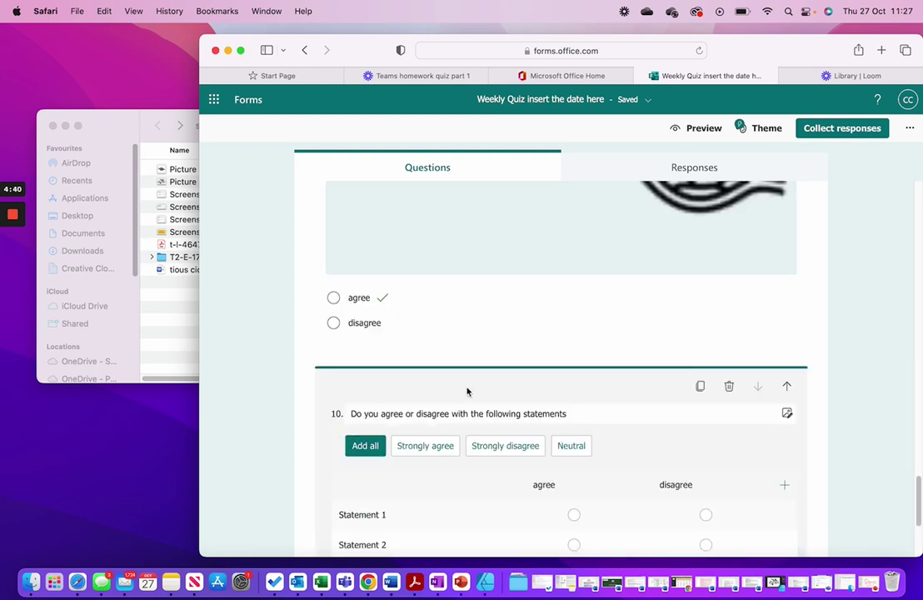
Step: Replace the first statement in question 10's Likert grid with "Arteries carry blood to the heart"
scroll(468, 392, down, 5)
click(378, 302)
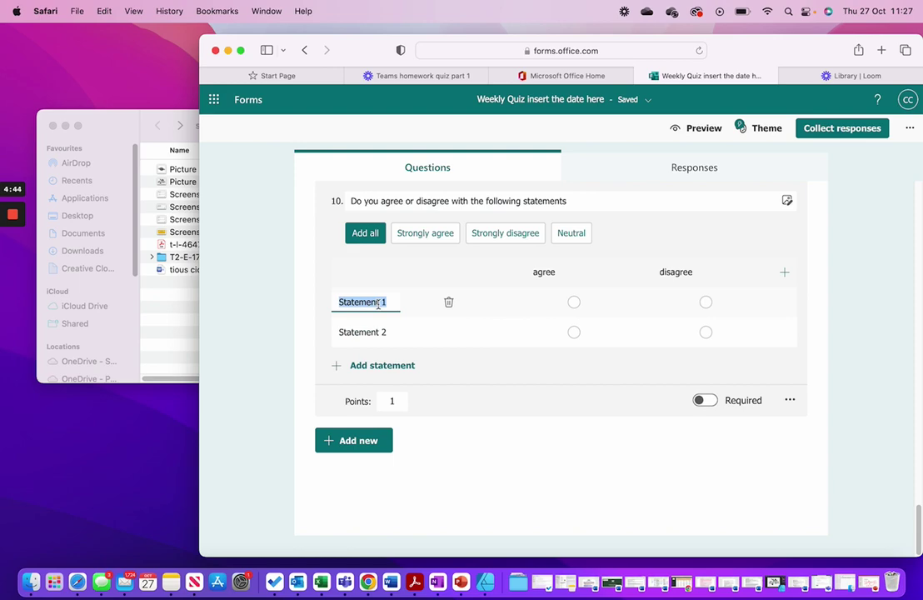
text(Arteries carr)
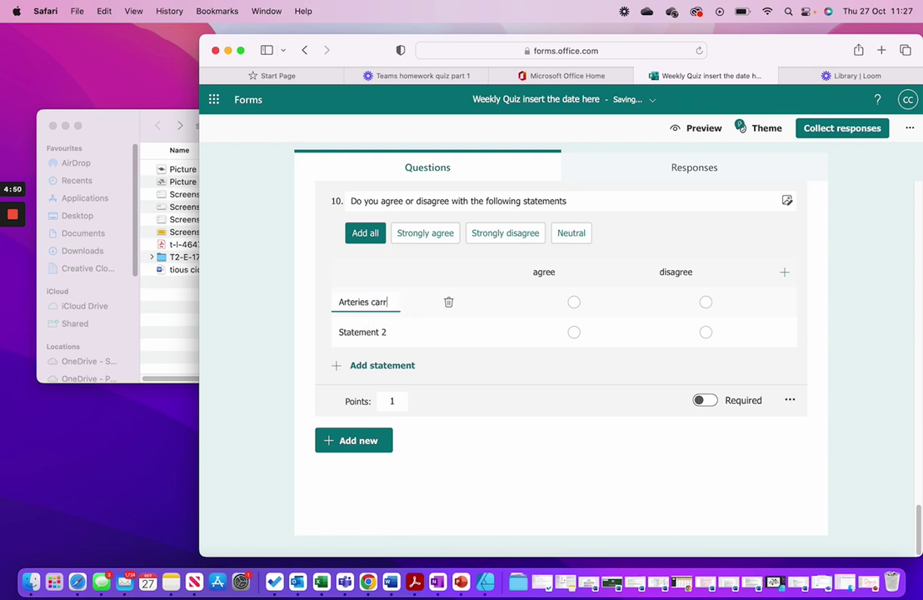
text(y blood to the )
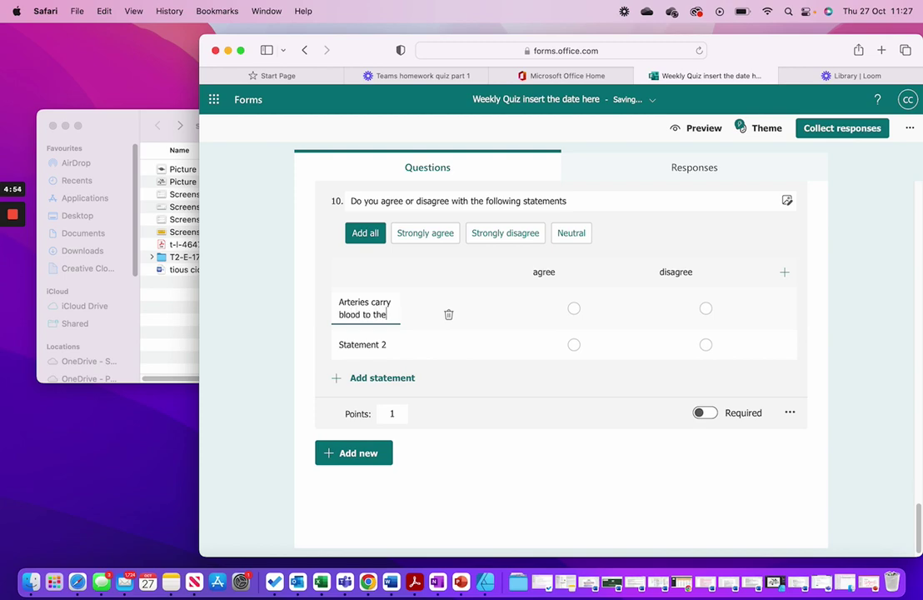
text(heart)
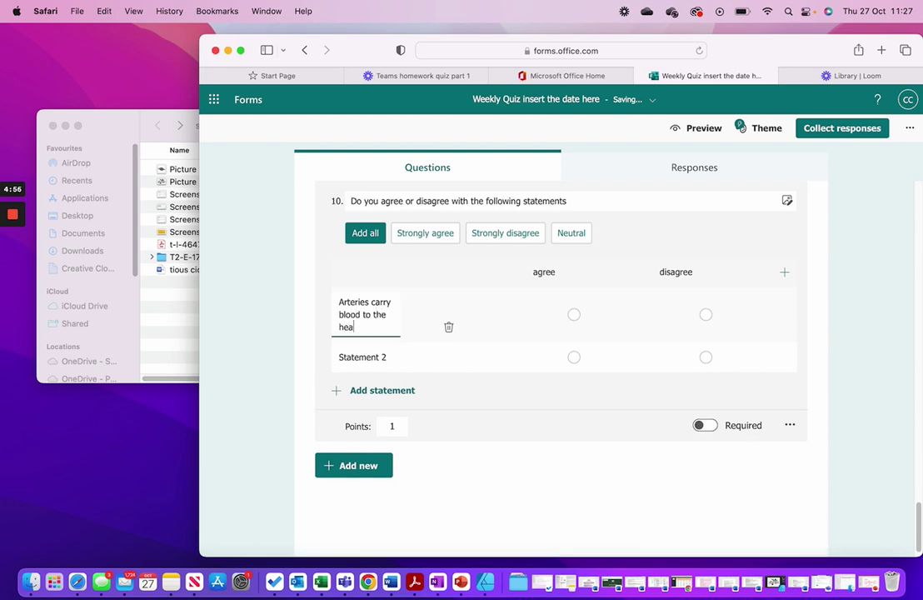
Step: Replace the second statement in question 10's Likert grid with "Capillaries connect arteries and veins."
click(383, 357)
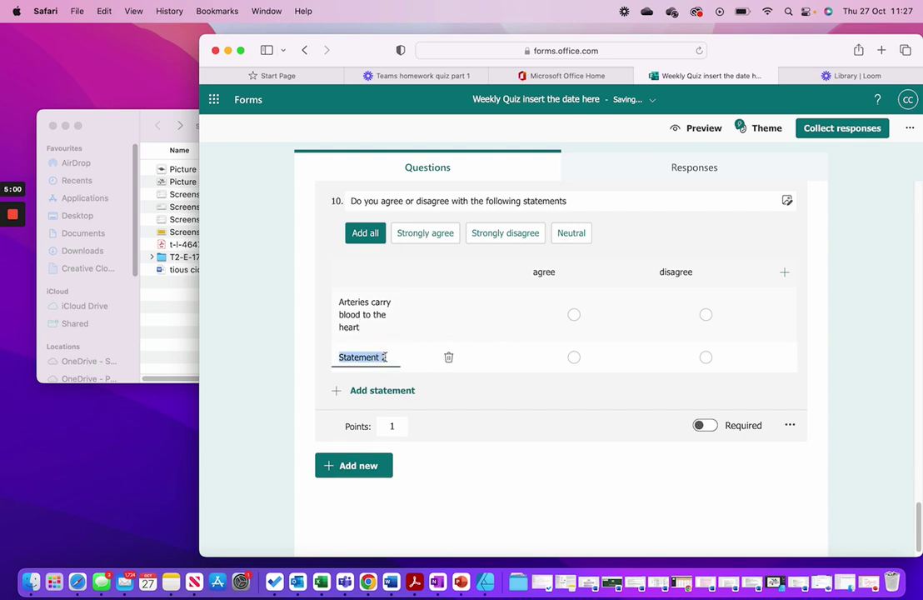
text(C)
key(BackSpace)
text(Ca)
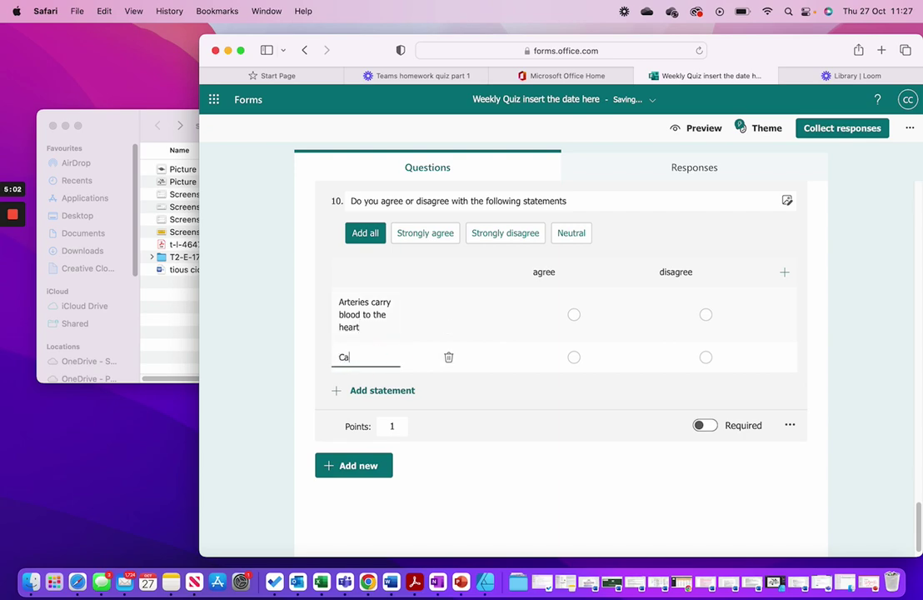
text(pillarie)
key(BackSpace)
text(aries connect)
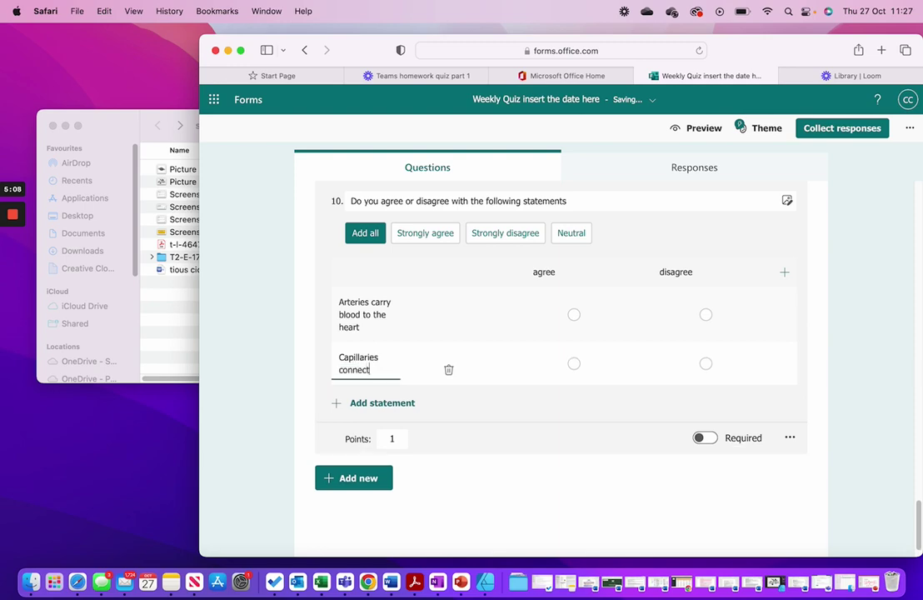
text( arteries and )
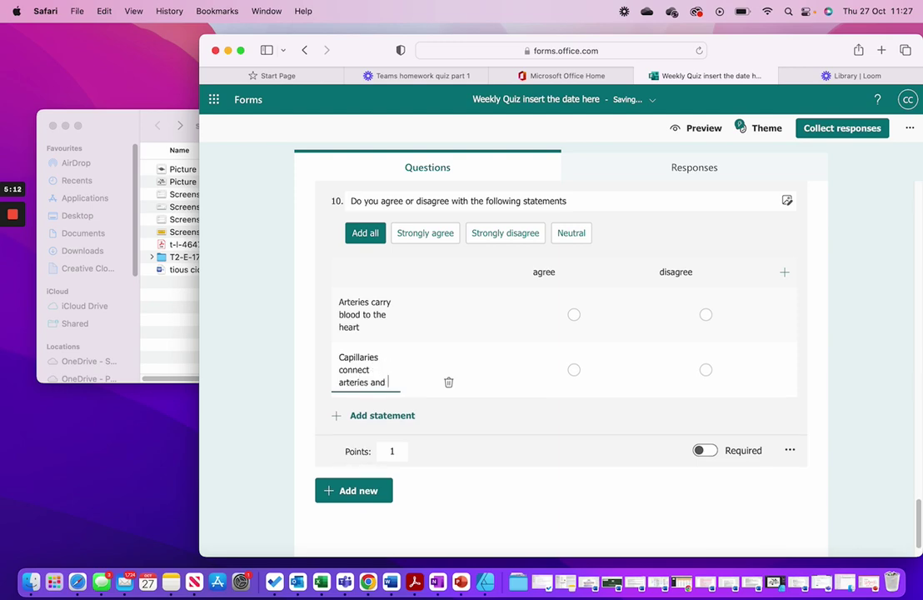
text(veins)
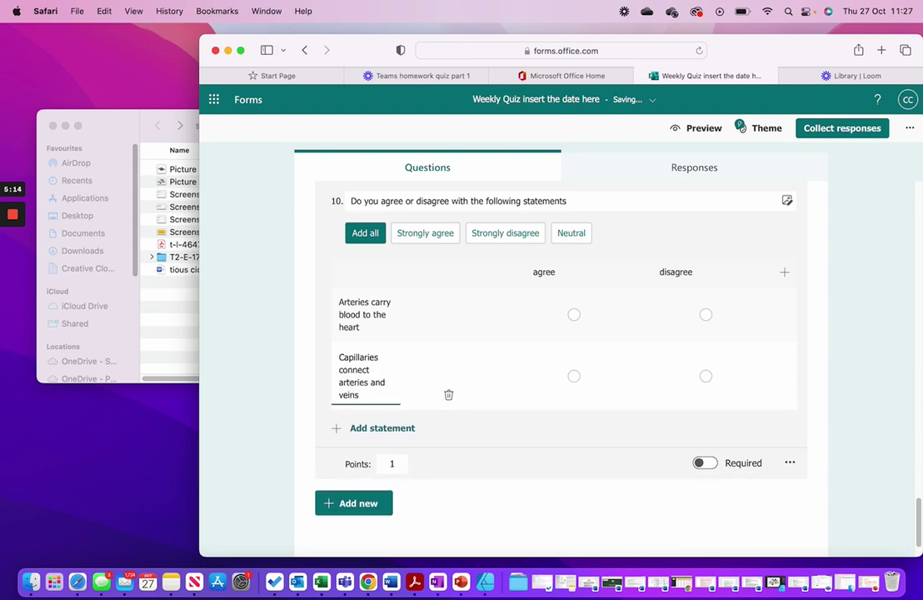
text(.)
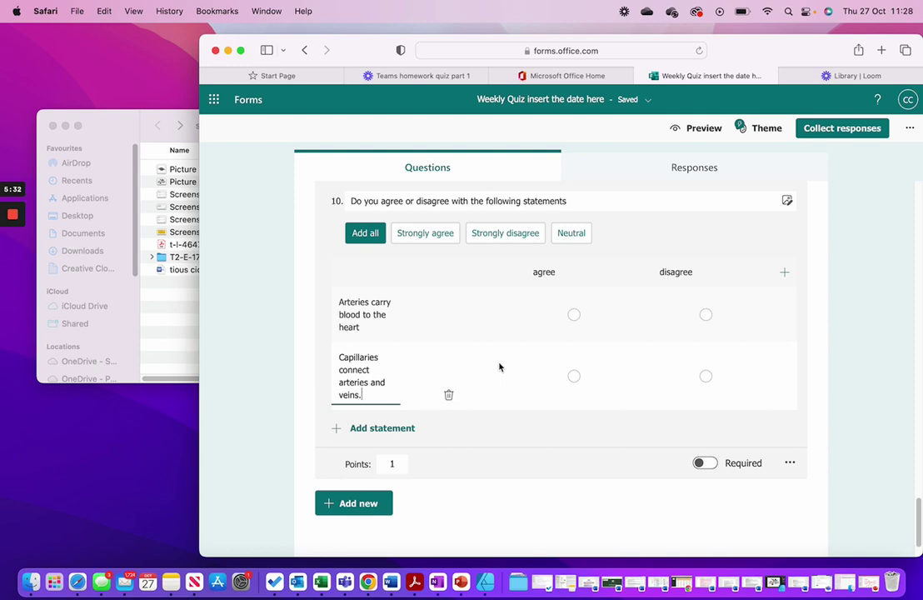
Step: Compare question 10's Likert grid with the illustrated agree/disagree choice questions 8 and 9
scroll(630, 363, up, 1)
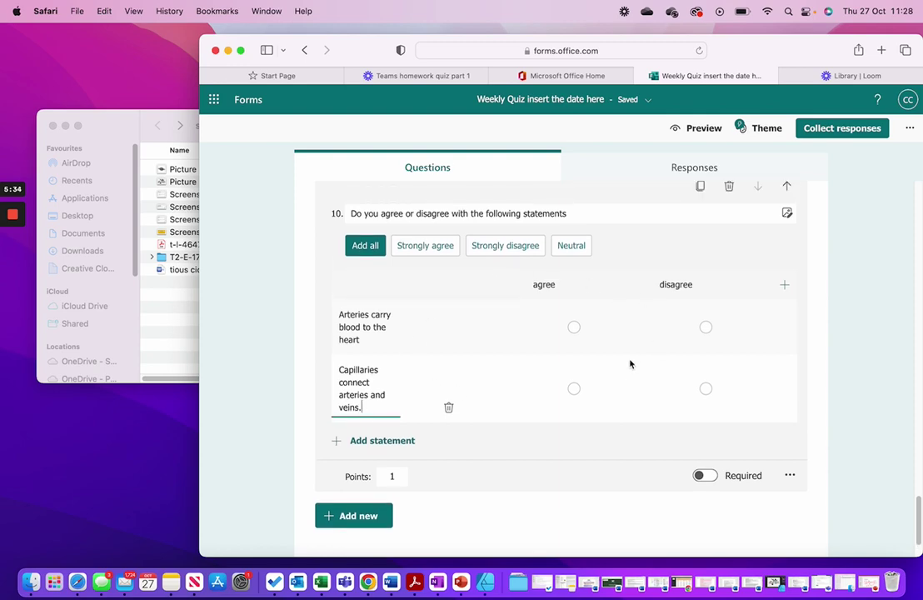
scroll(630, 363, up, 1)
scroll(615, 348, down, 1)
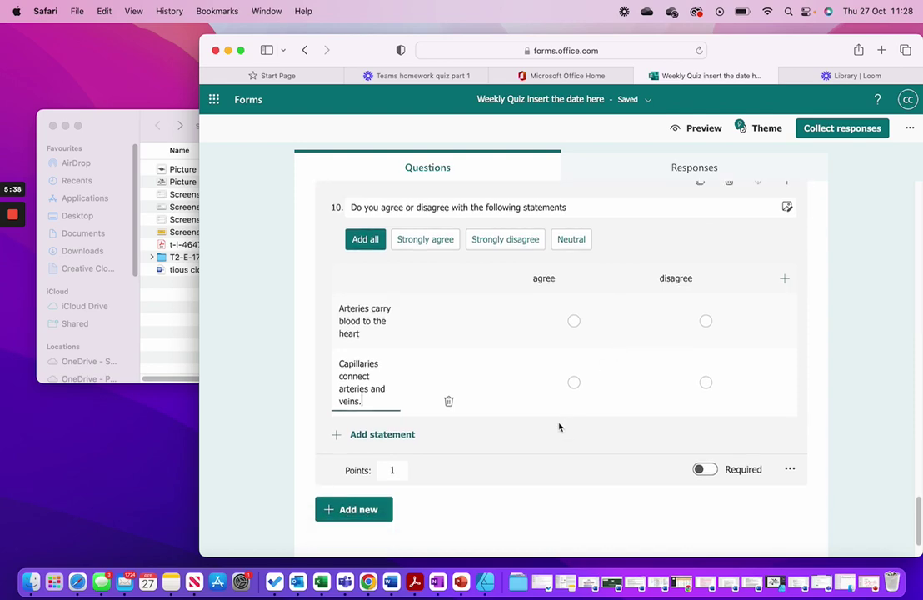
scroll(558, 453, up, 10)
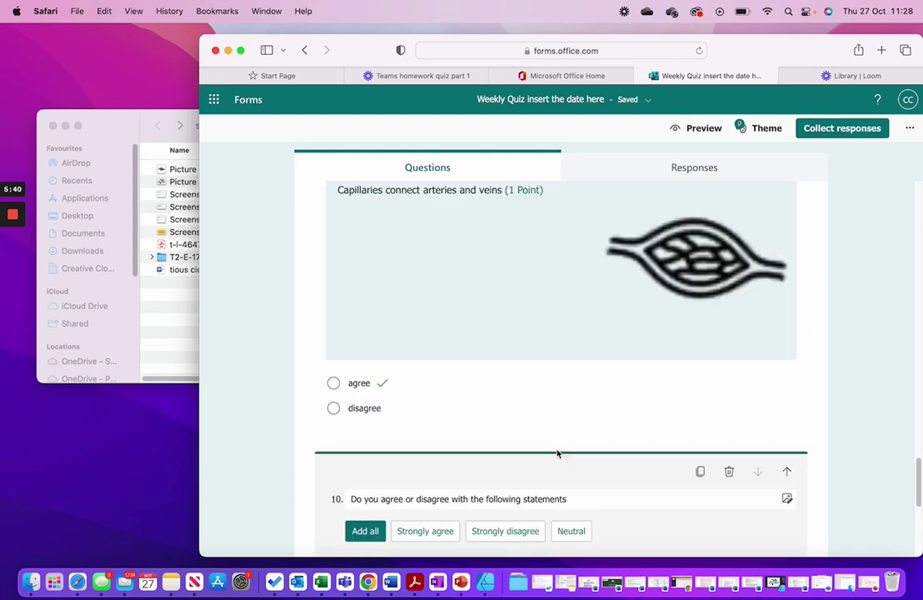
scroll(535, 383, up, 2)
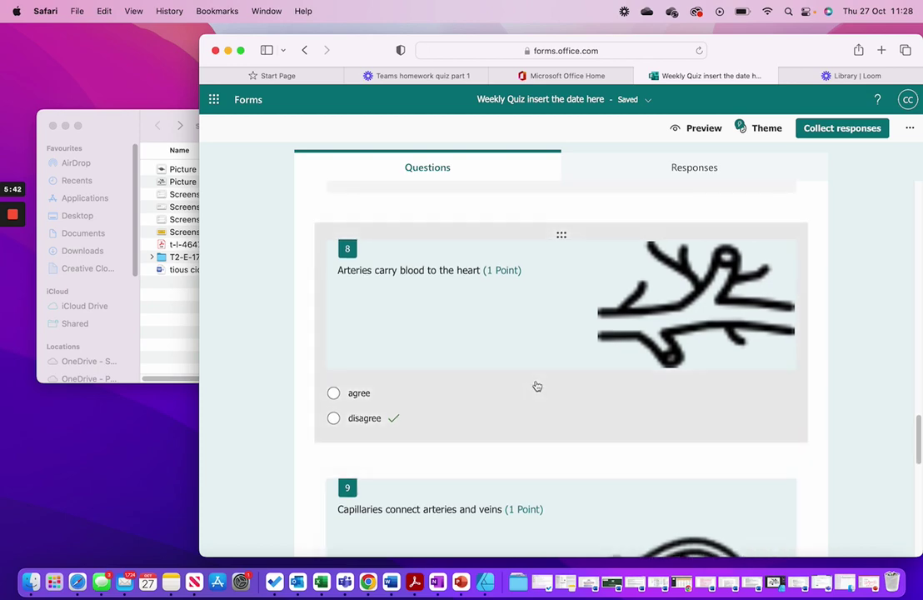
scroll(467, 398, down, 2)
scroll(467, 398, down, 8)
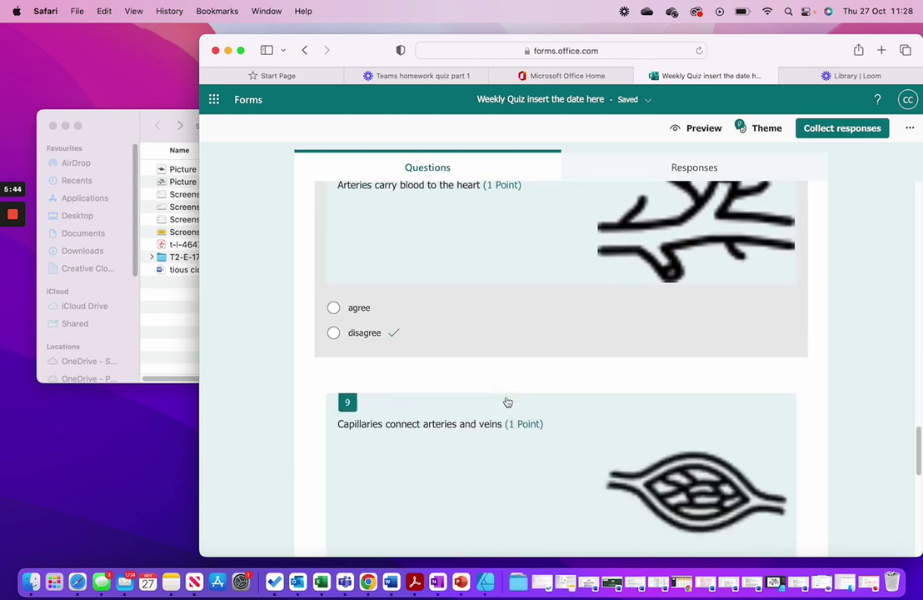
scroll(526, 408, down, 1)
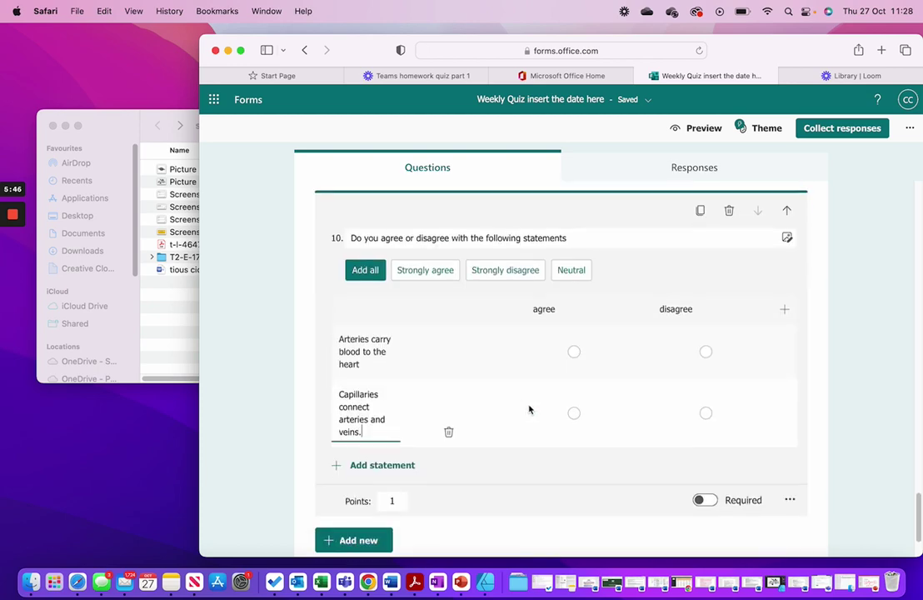
scroll(549, 437, down, 3)
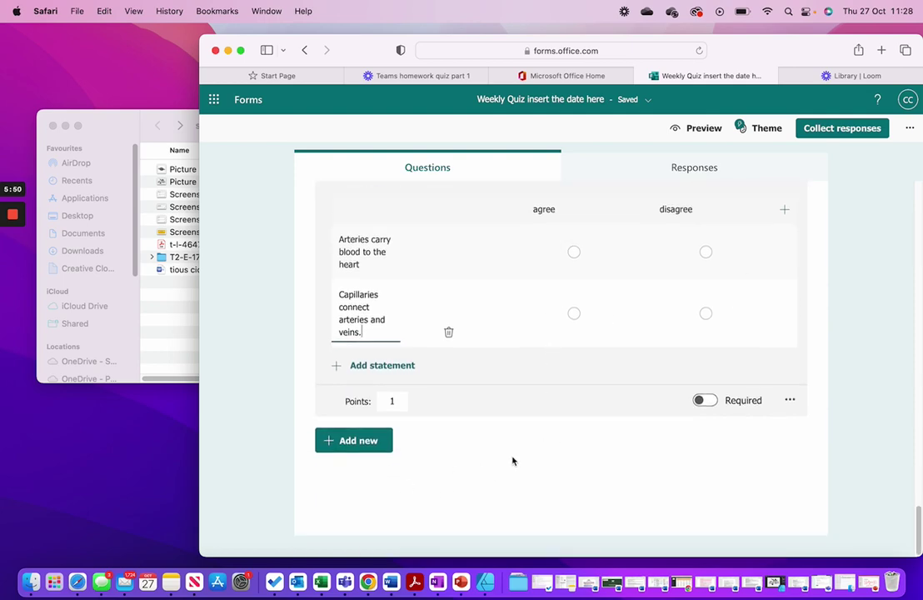
scroll(513, 460, up, 10)
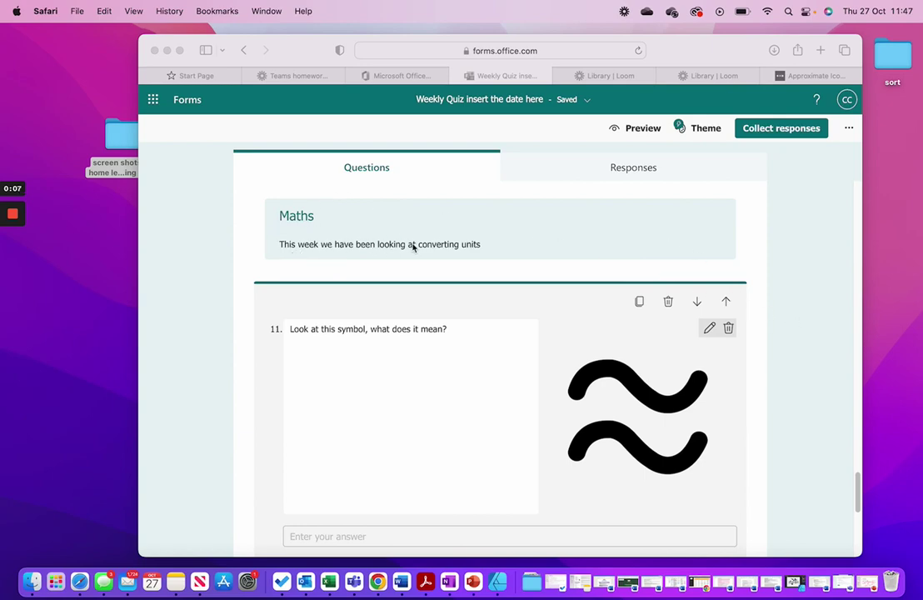
Step: Review the Maths section on converting units, including question 11's symbol image and accepted answers, and the text of question 12
scroll(784, 357, down, 2)
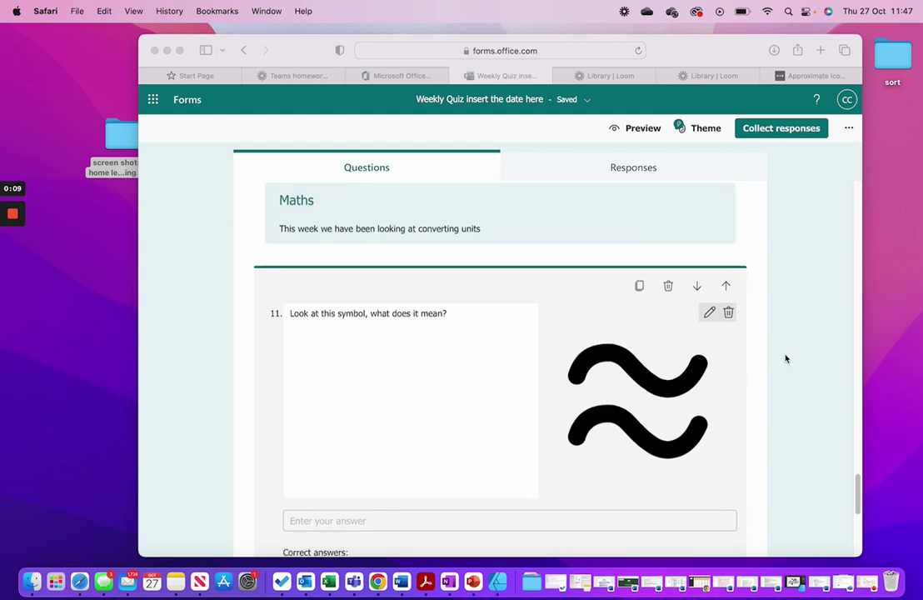
scroll(802, 367, down, 2)
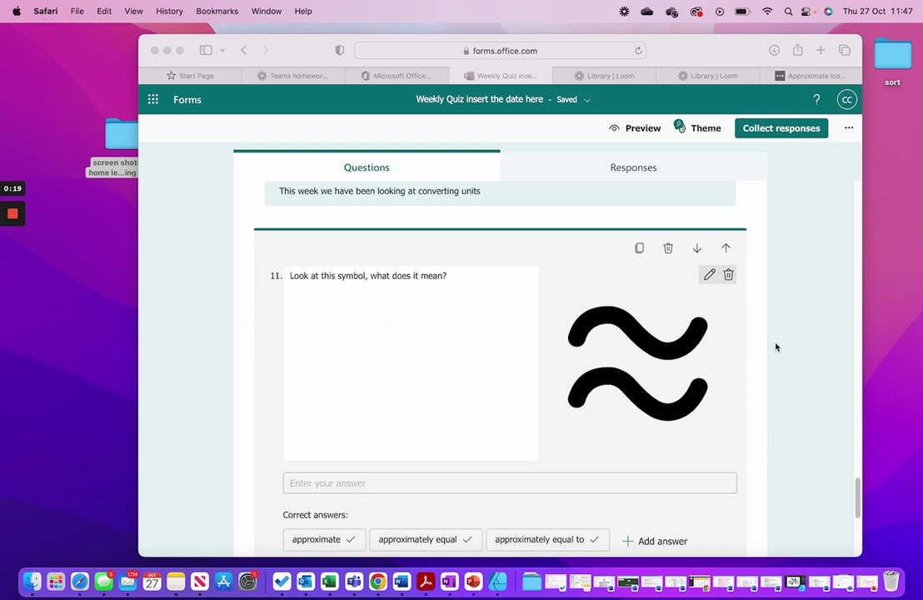
scroll(774, 345, down, 2)
scroll(776, 346, down, 1)
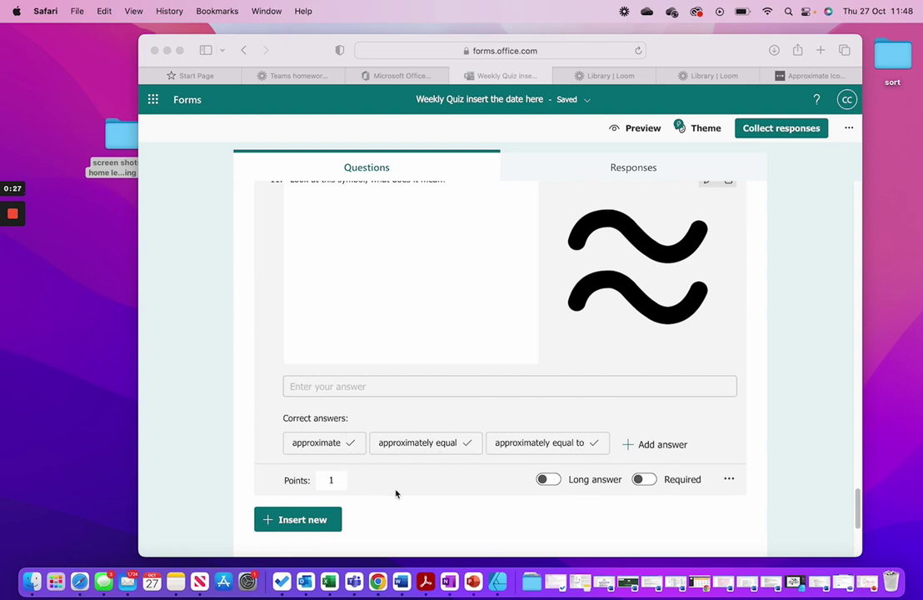
scroll(443, 481, down, 2)
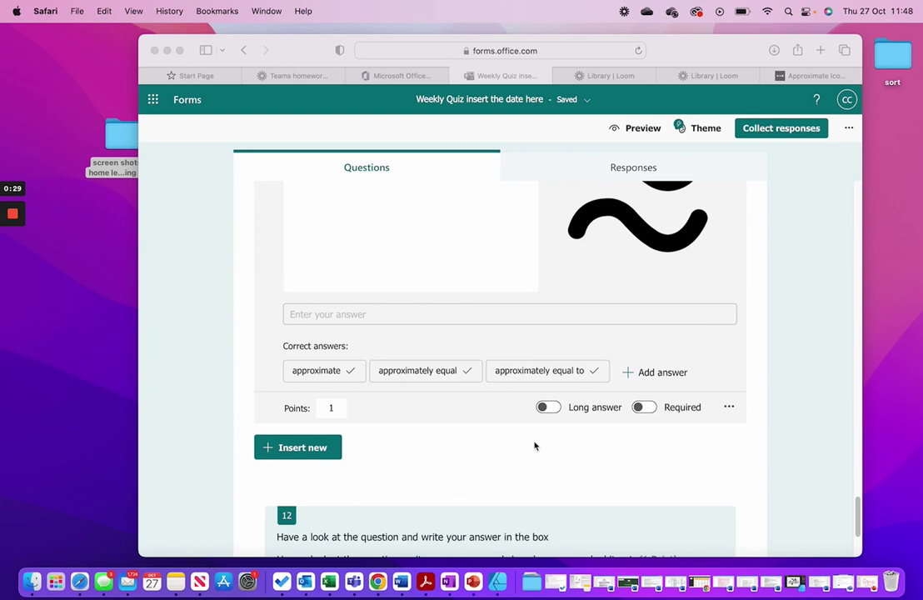
scroll(763, 381, down, 4)
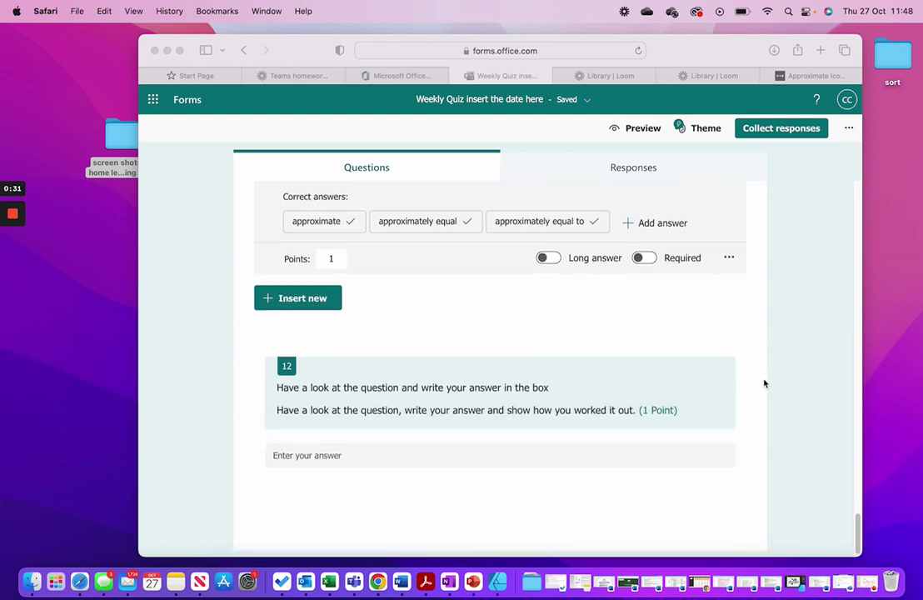
Step: Open question 12 for editing and insert the image file Screenshot 2022-10-24 at 12.27.13, showing the miles and kilometres problems
click(607, 372)
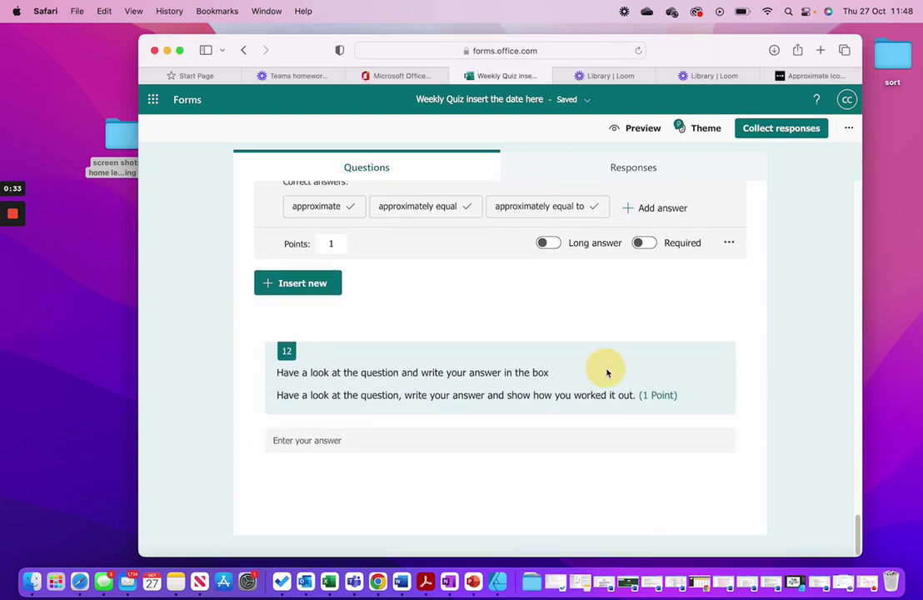
click(448, 375)
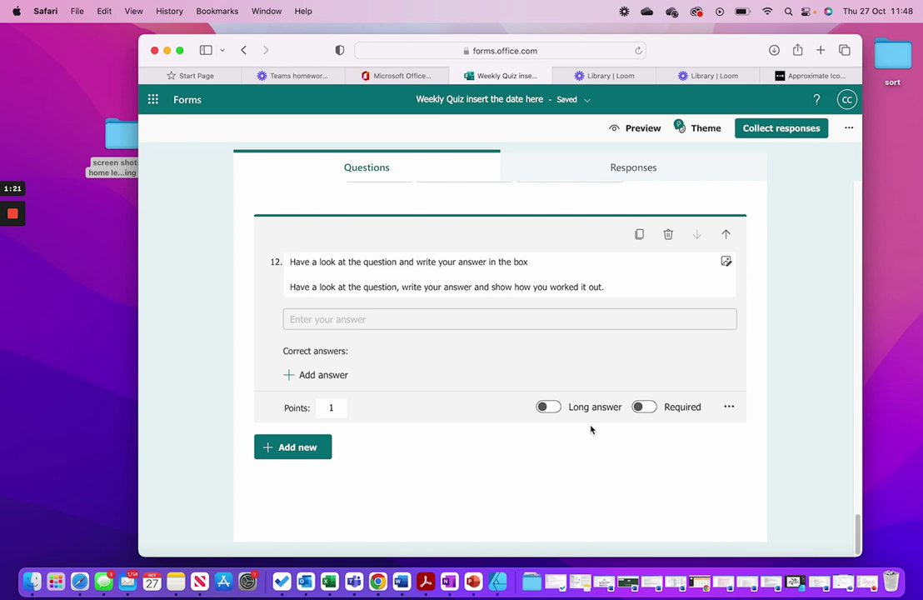
click(725, 262)
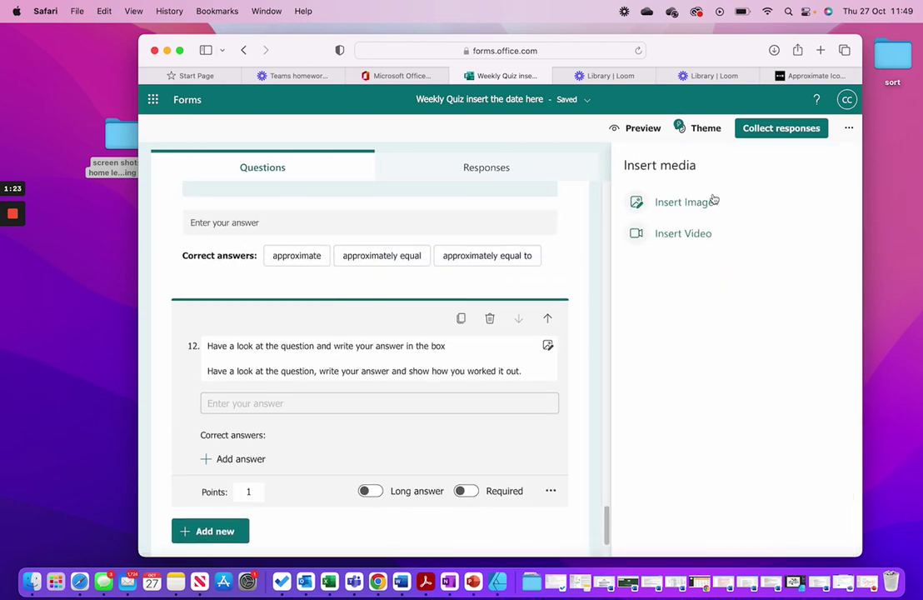
click(681, 201)
click(713, 194)
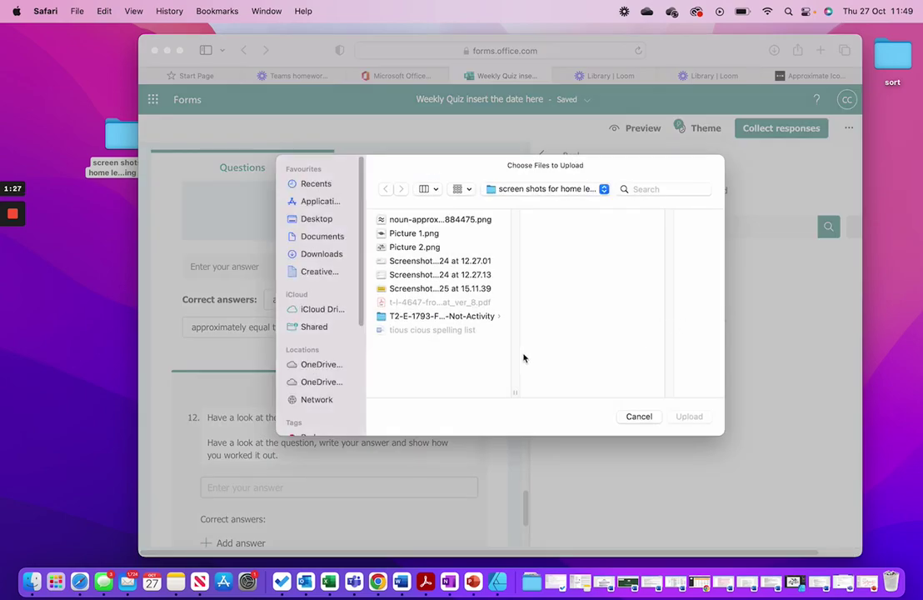
click(411, 263)
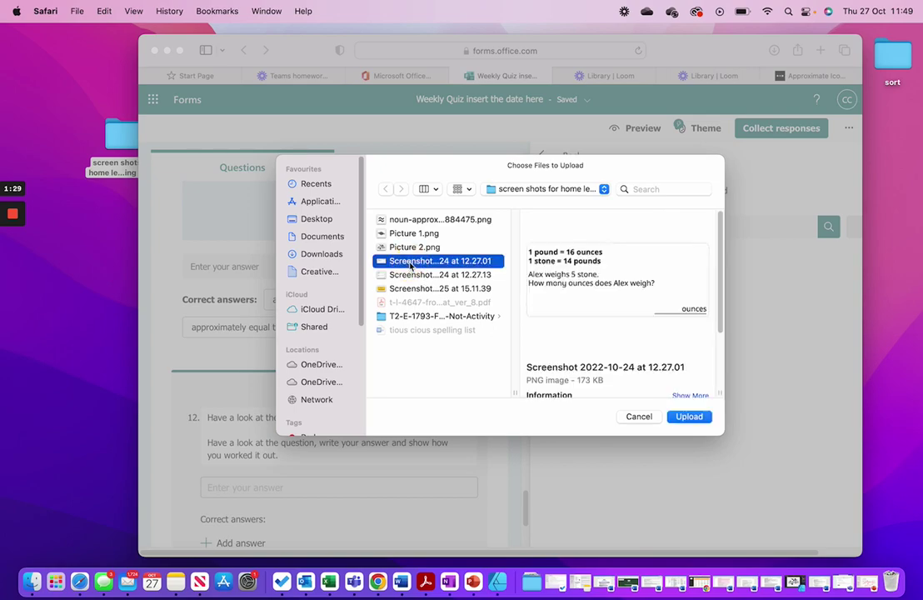
click(407, 274)
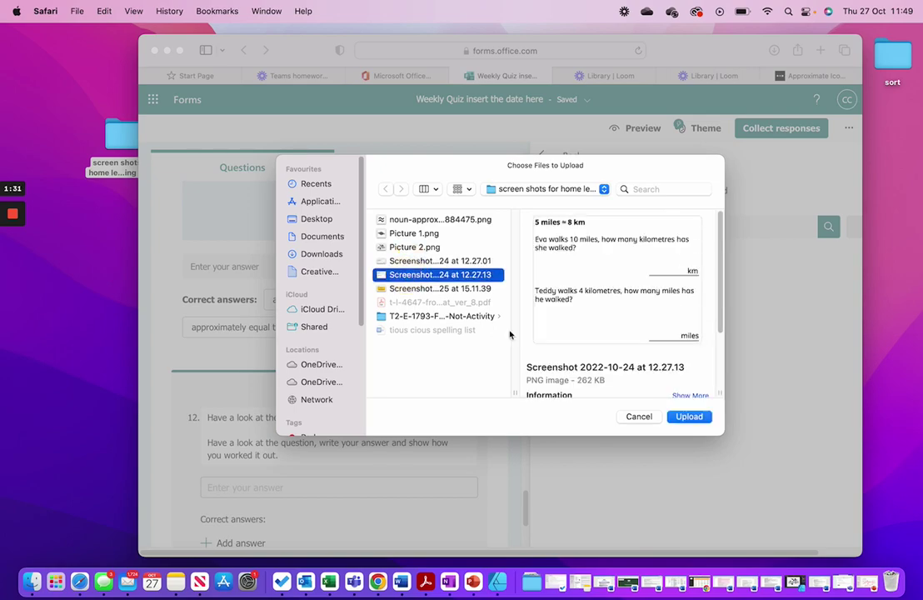
click(687, 416)
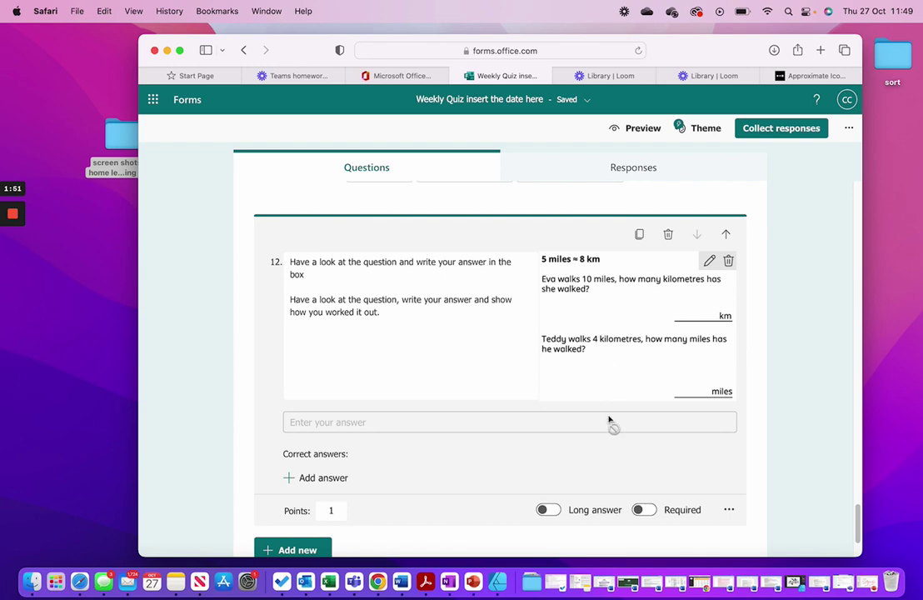
Step: Look at the editing and alternative text options for question 12's image, then check the question's finished layout and reopen it for editing
click(710, 262)
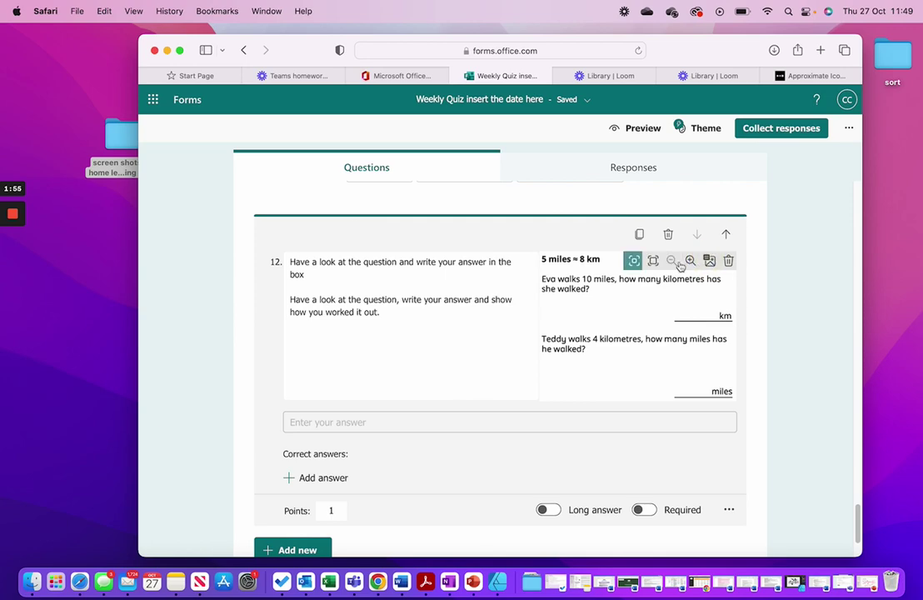
click(708, 261)
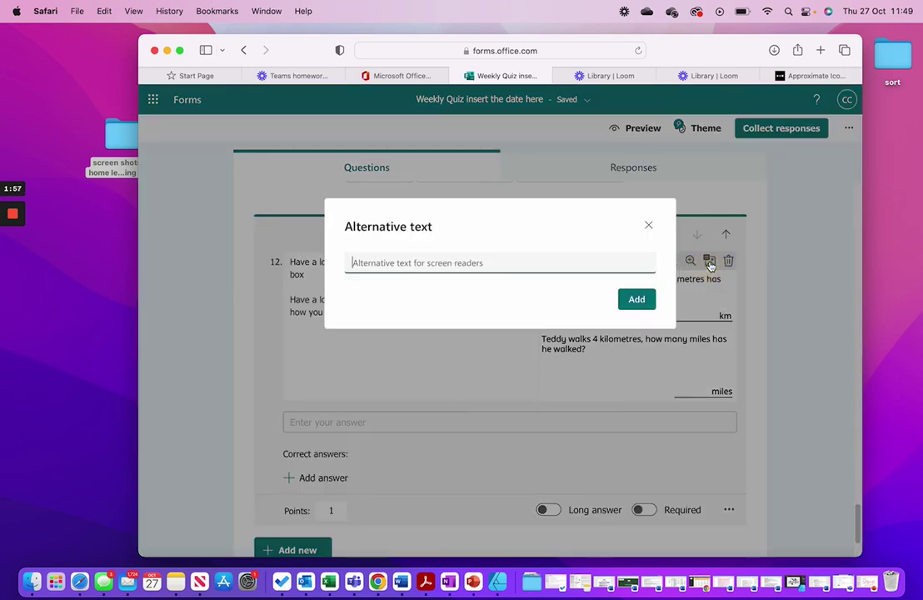
click(648, 225)
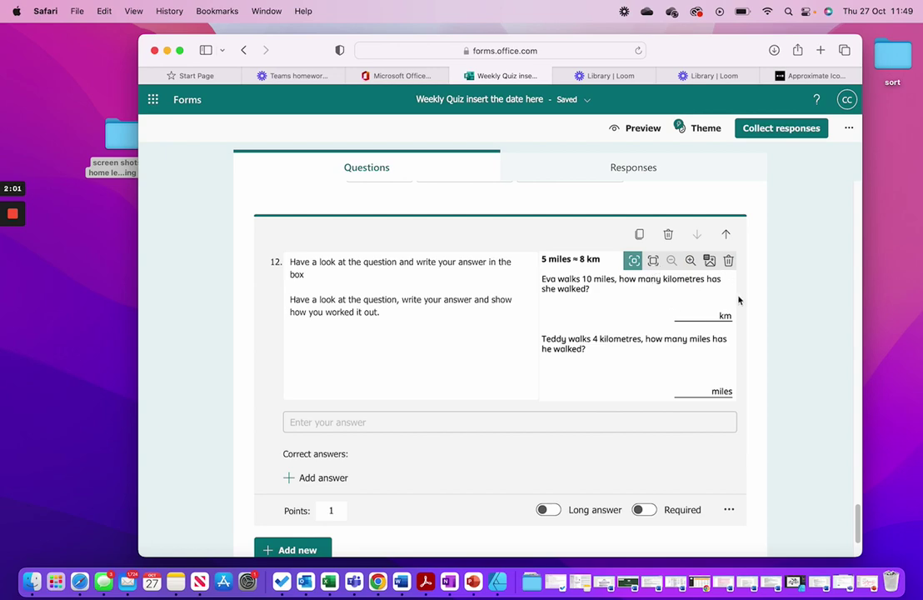
click(770, 309)
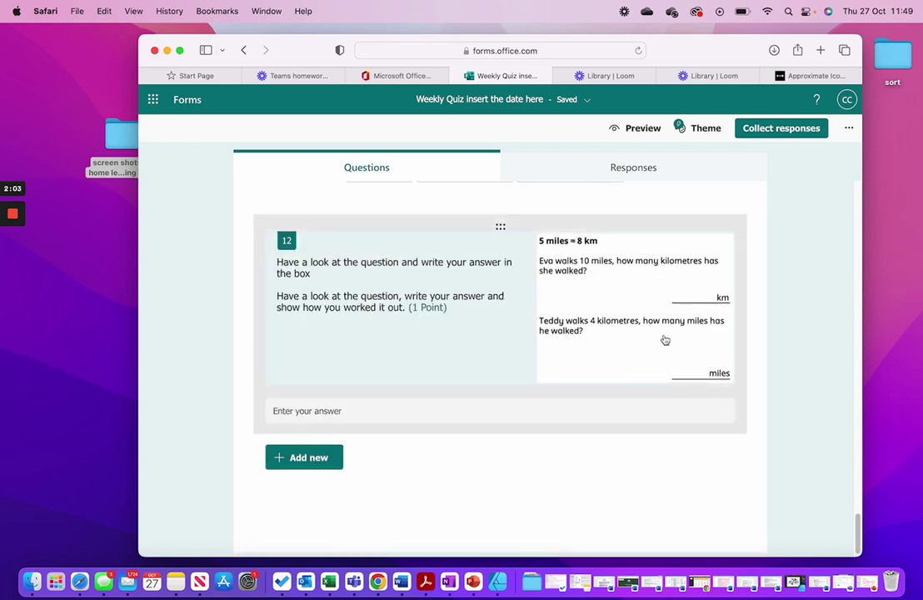
click(497, 303)
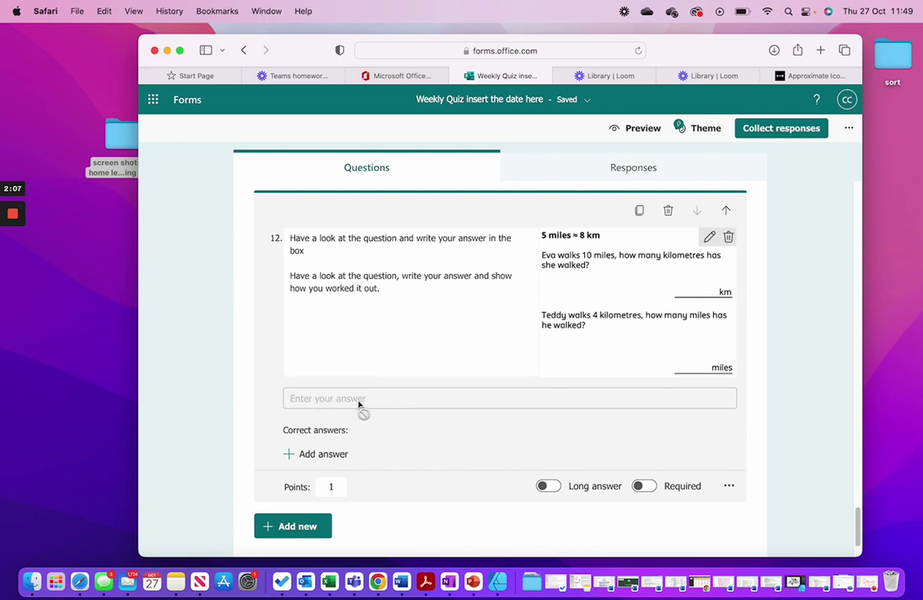
Step: Add "Eva: 16KM, Ted: 2.6Mi" as question 12's correct answer and reword the question to specify the answer format with units
click(313, 454)
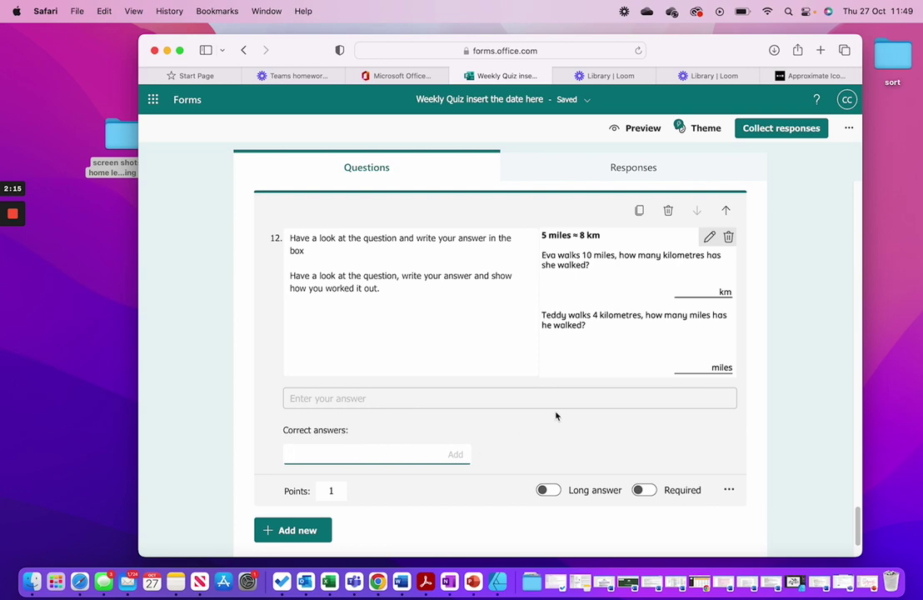
click(14, 265)
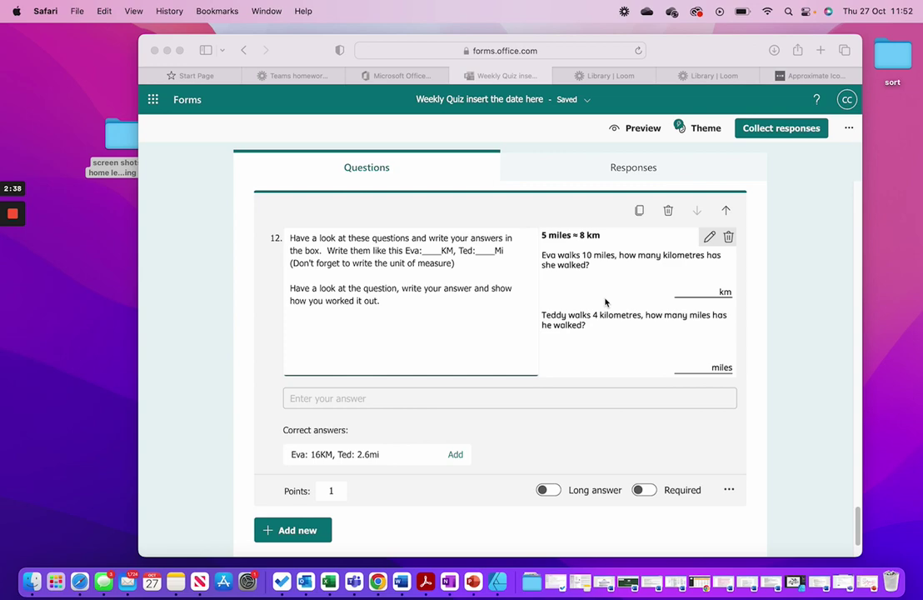
scroll(459, 341, down, 3)
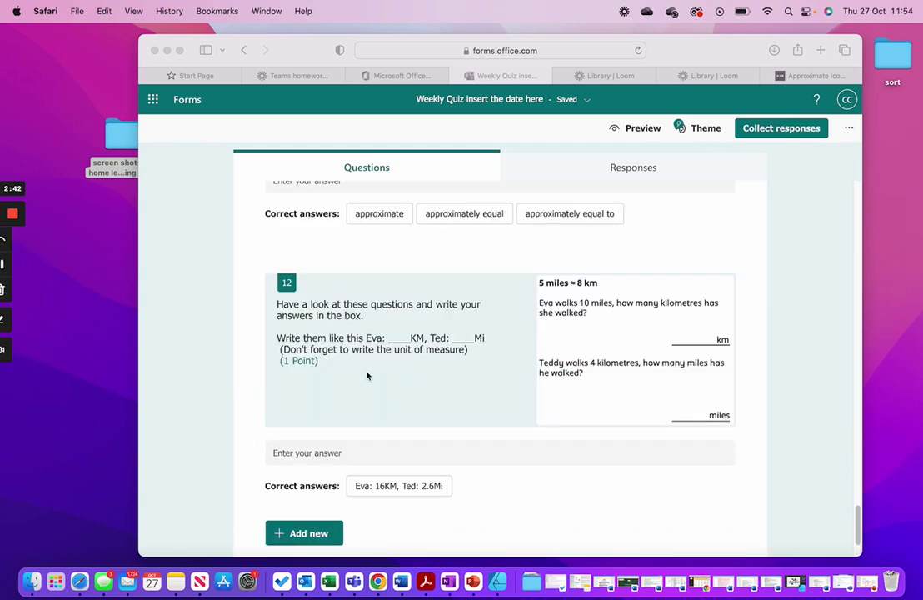
Step: Add a text question after question 12 reading "Solve this problem and type out how you solved it."
scroll(497, 385, down, 3)
click(299, 442)
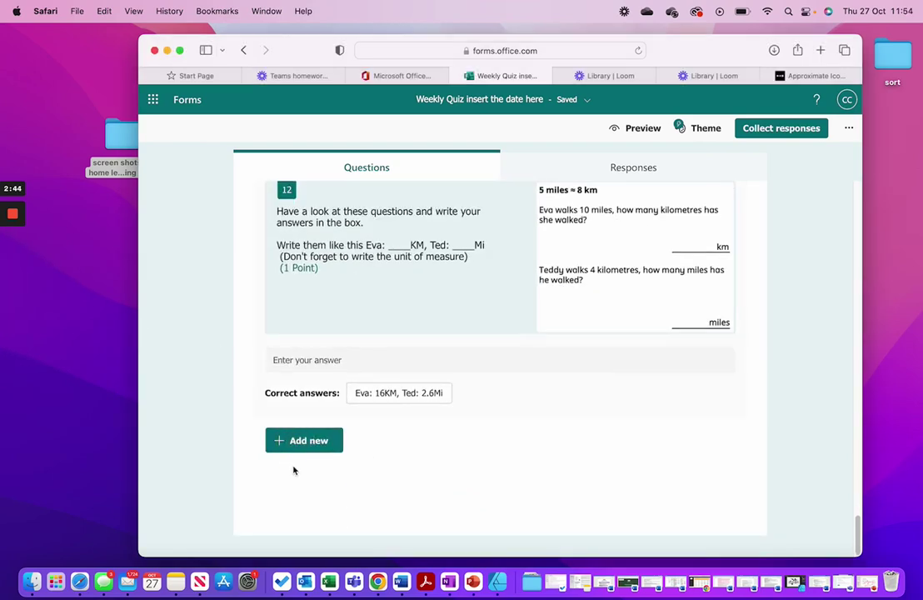
click(301, 441)
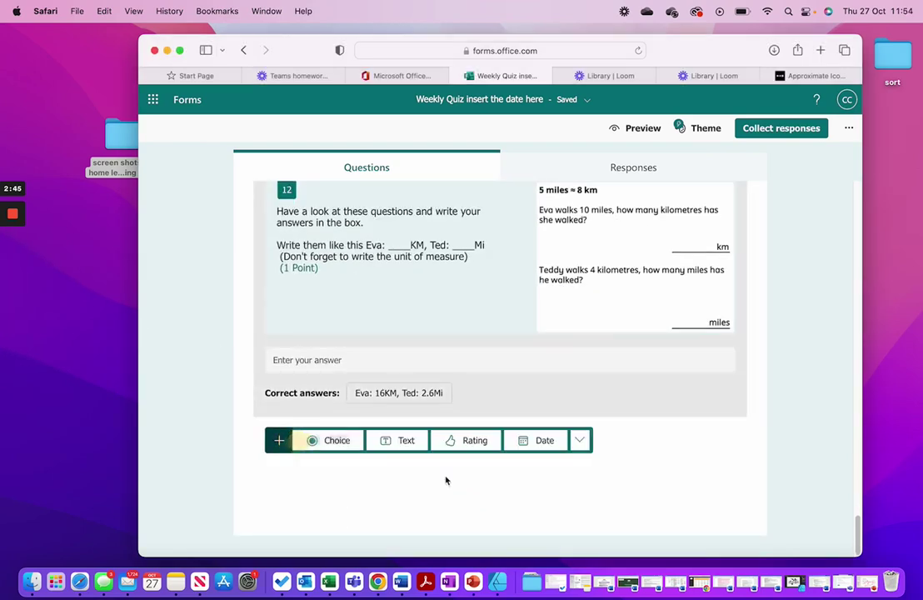
click(401, 441)
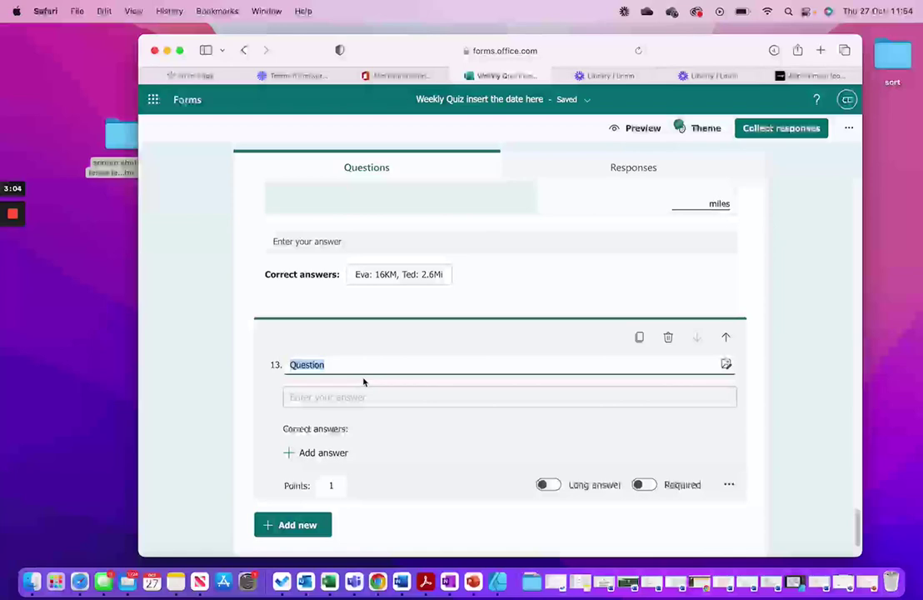
text(Solve this pr)
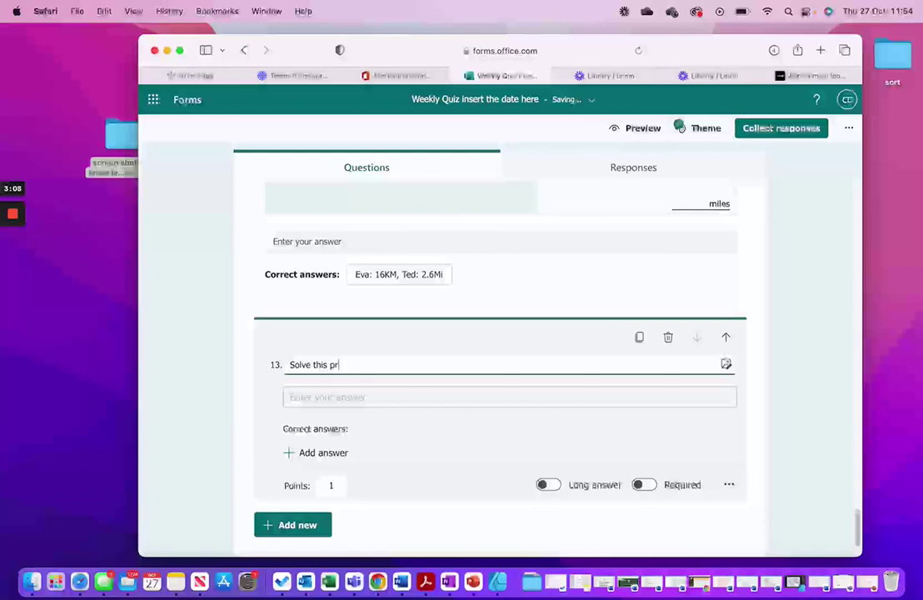
text(oblem and )
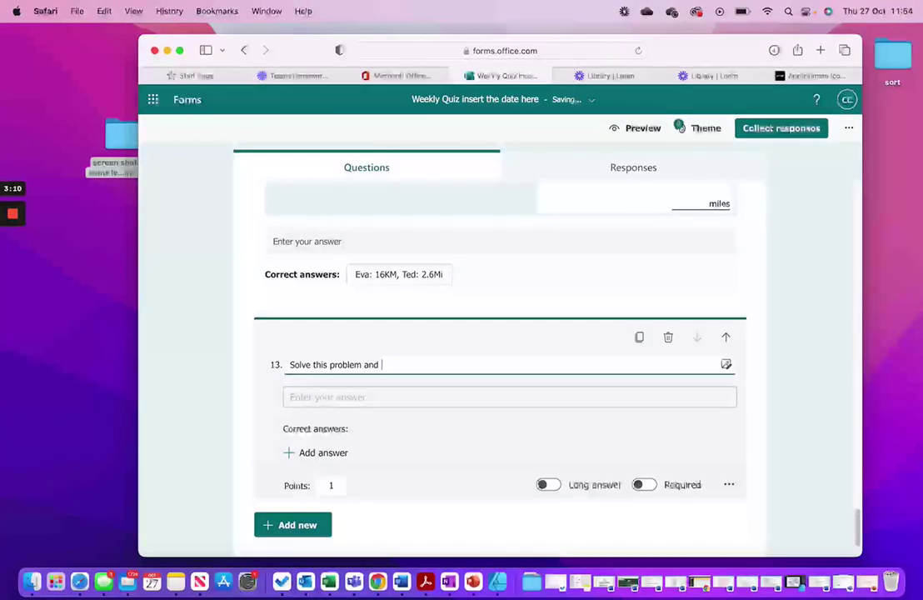
text(type out how you solved it)
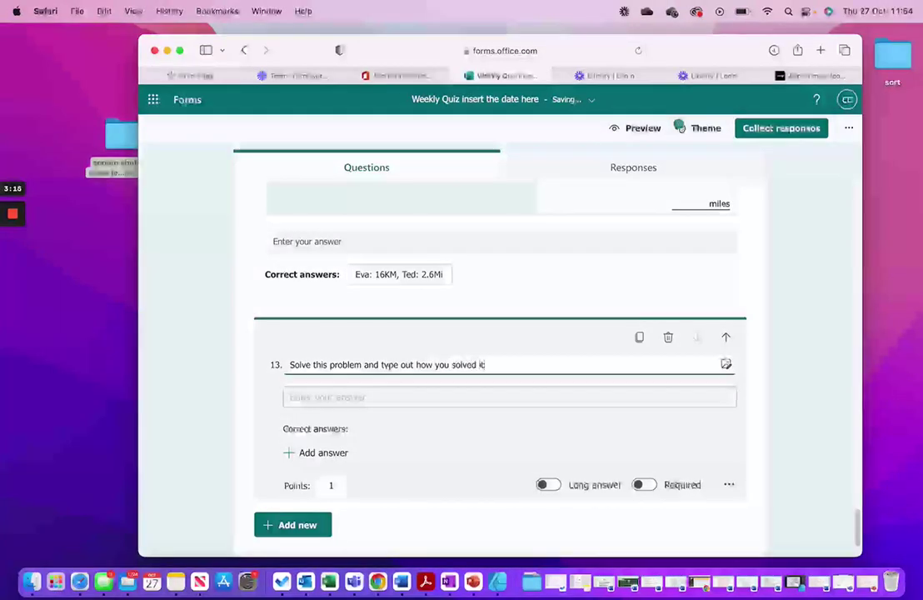
text(.)
Step: Insert the image file Screenshot 2022-10-24 at 12.27.01, showing the pounds and ounces problem, into question 13
click(726, 365)
click(696, 204)
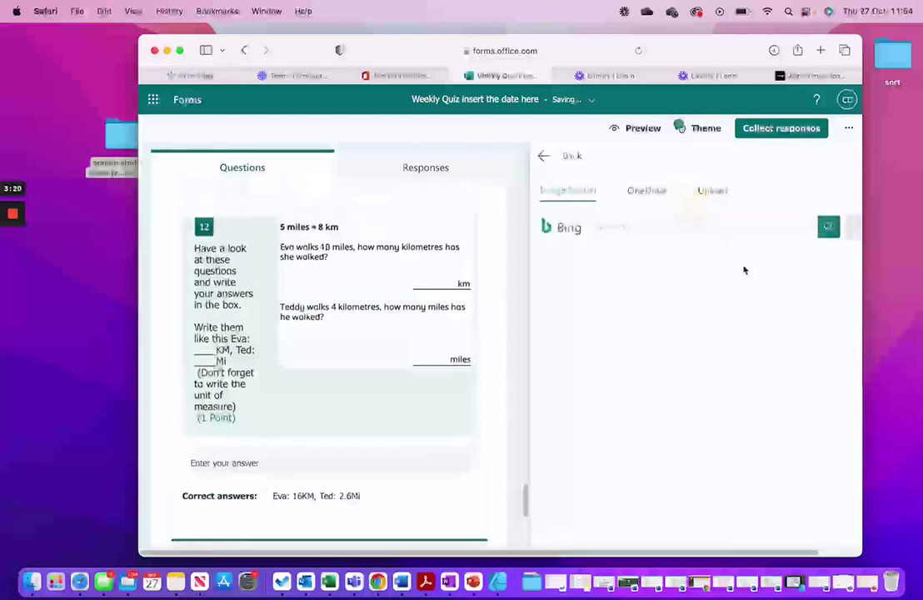
click(713, 189)
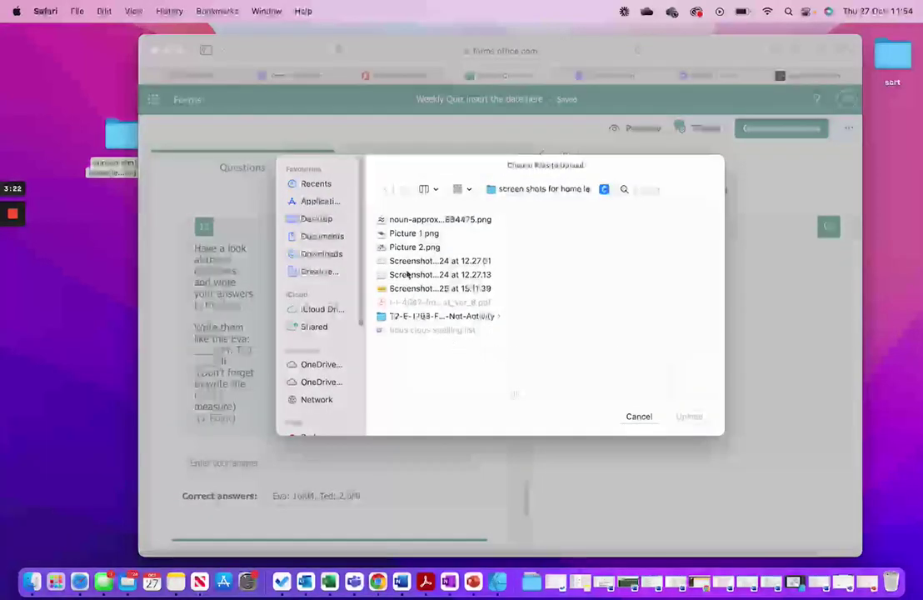
click(394, 274)
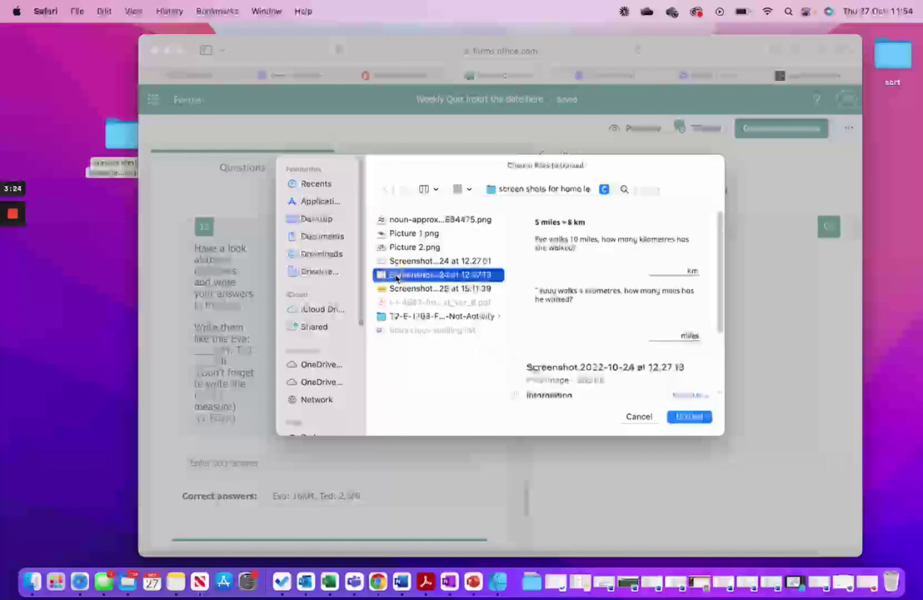
click(397, 262)
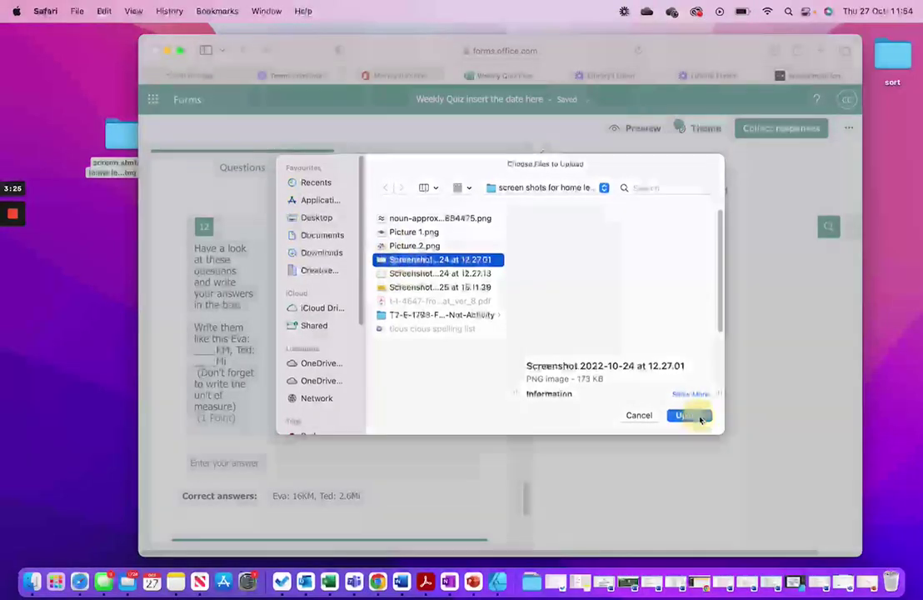
click(687, 415)
Step: Enable the long answer option for question 13, close its editor and check the finished layout
scroll(817, 430, down, 2)
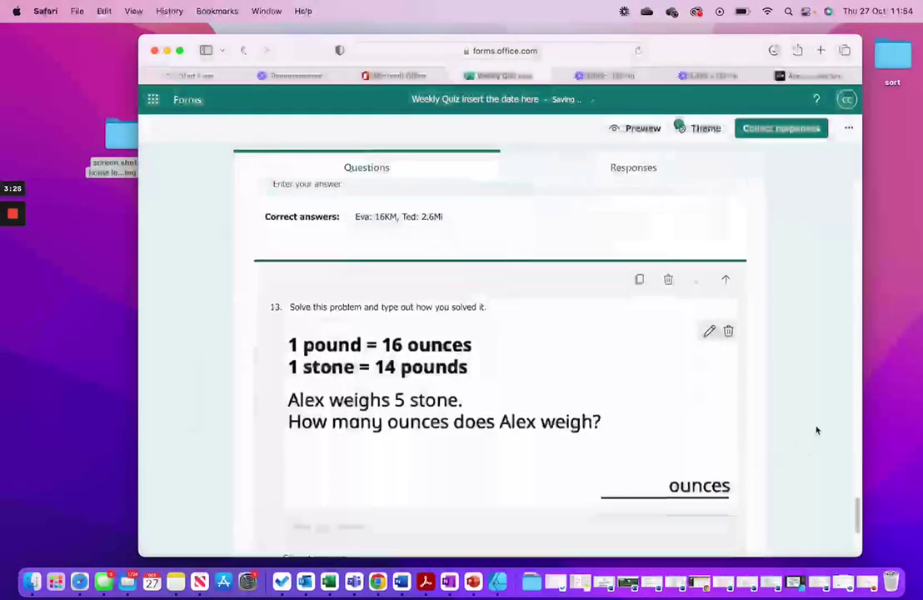
scroll(816, 430, down, 1)
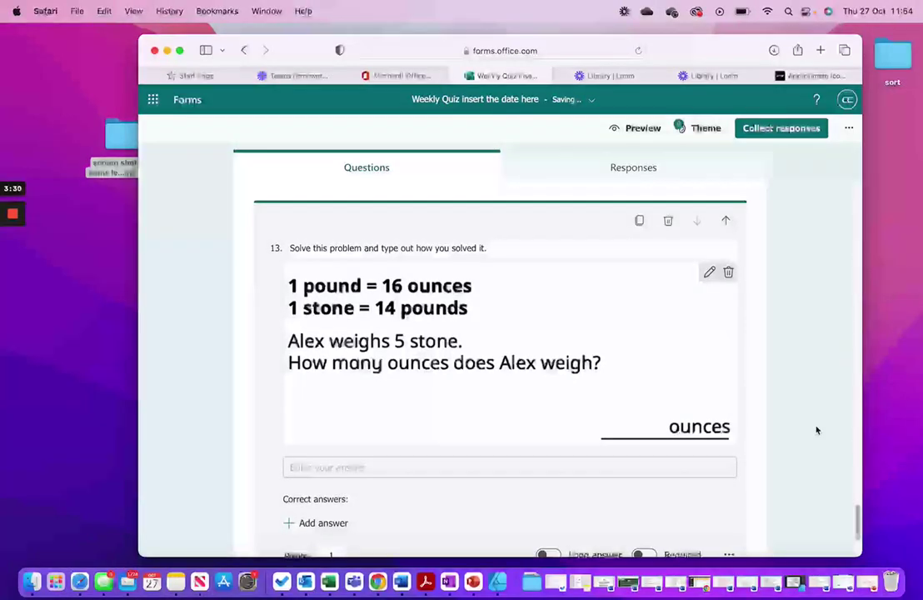
scroll(817, 429, down, 3)
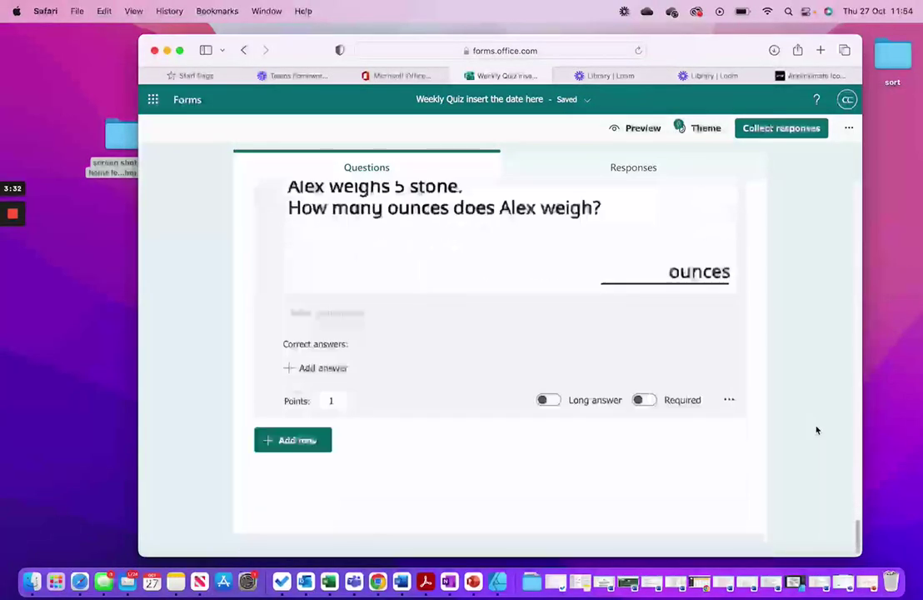
click(551, 402)
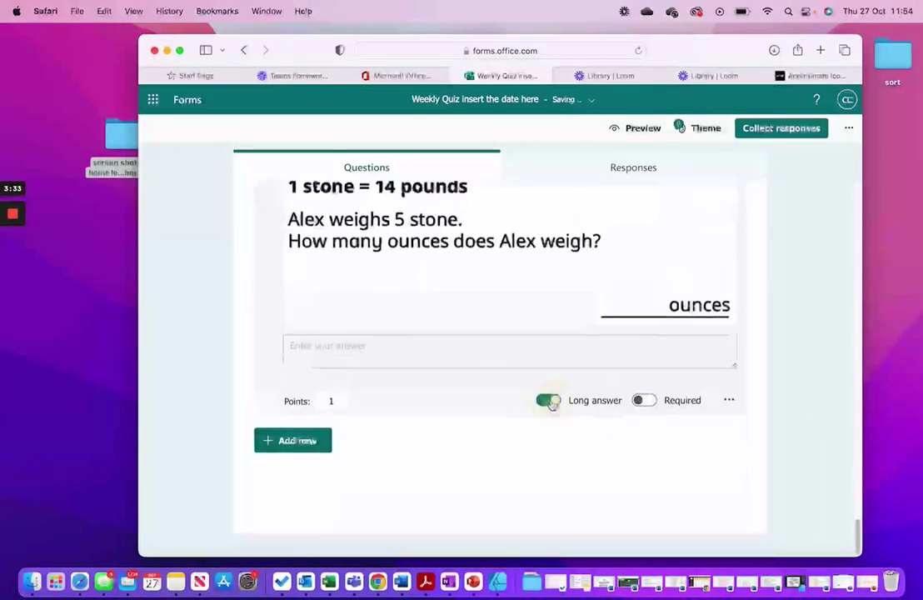
click(406, 474)
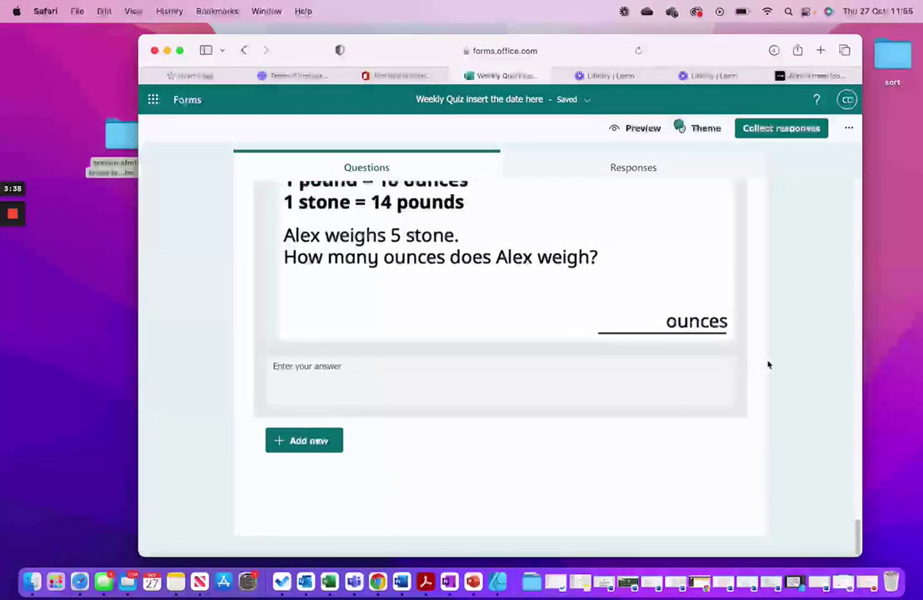
scroll(807, 356, up, 2)
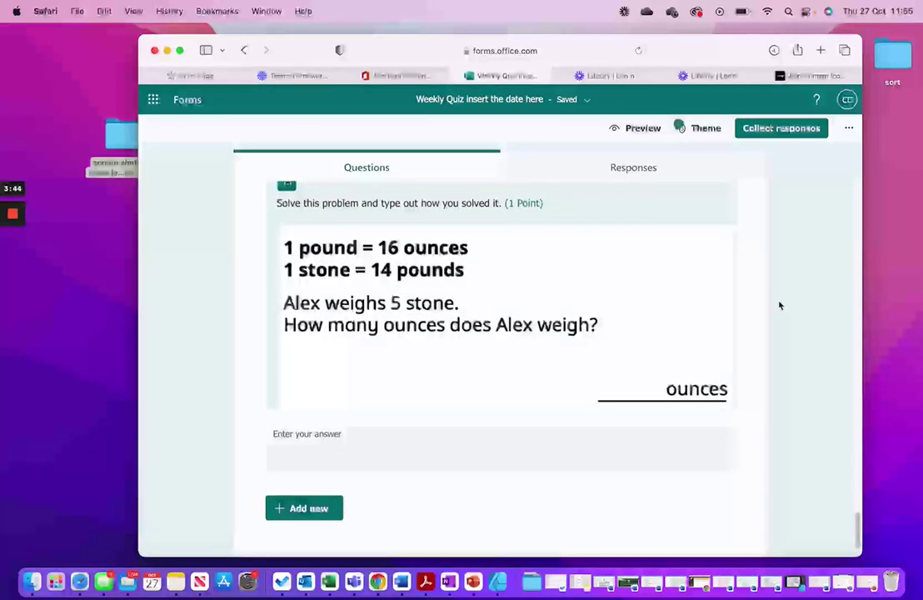
scroll(779, 310, down, 2)
Step: Reopen question 12 for editing and delete its existing correct answer
scroll(779, 313, up, 10)
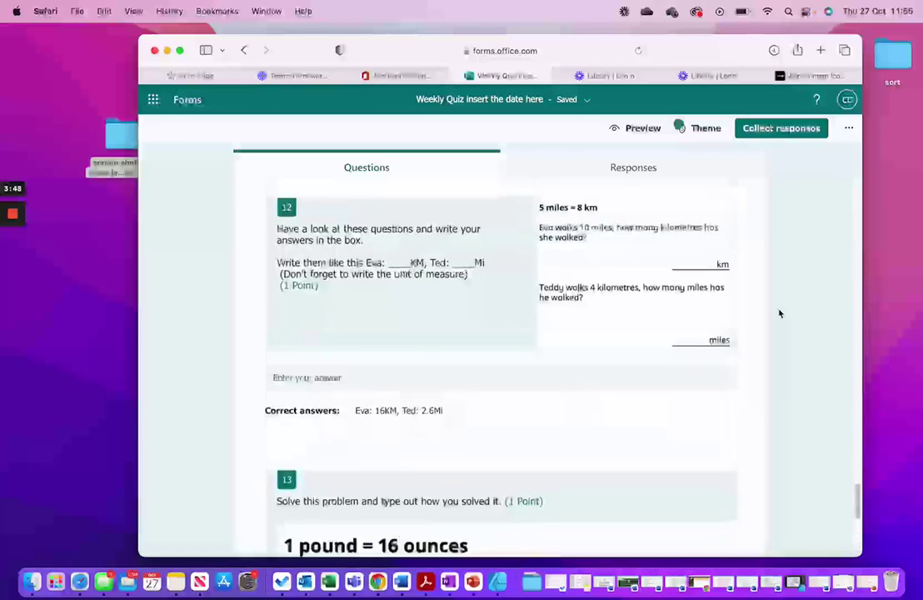
click(421, 417)
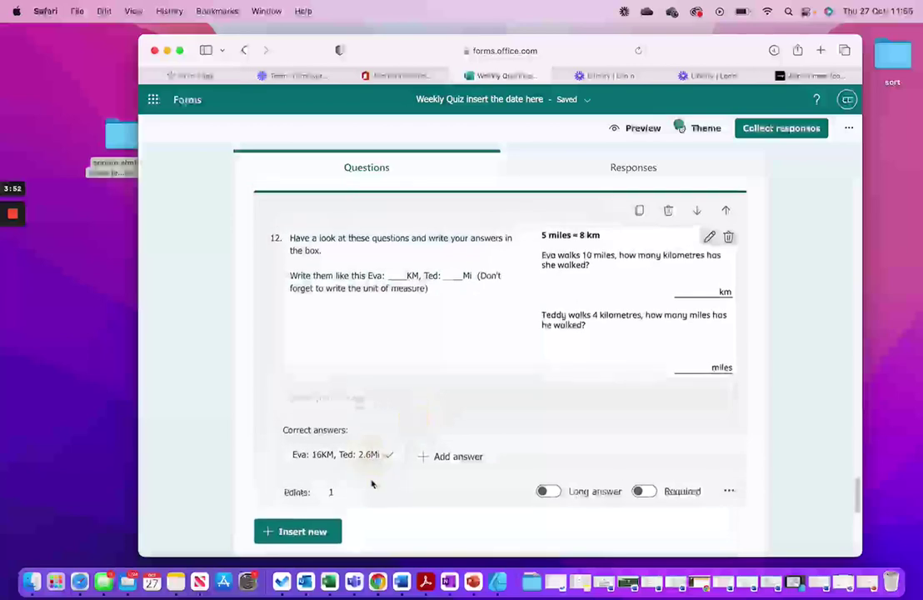
click(367, 453)
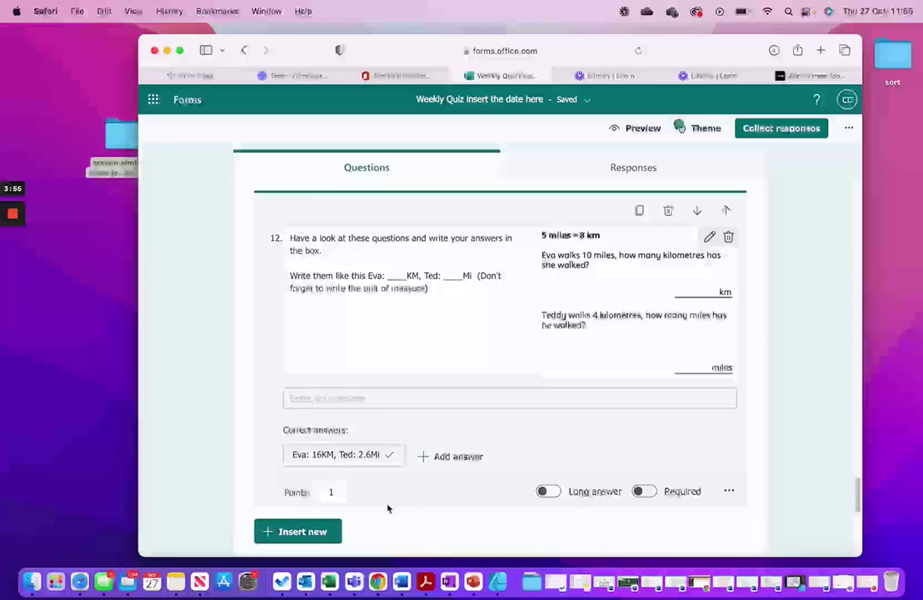
click(348, 450)
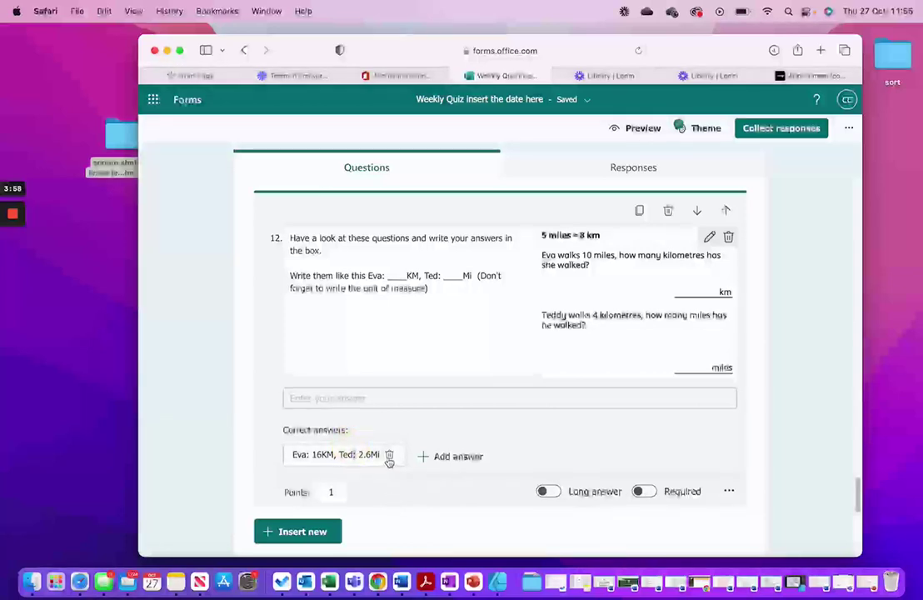
click(388, 457)
Step: Add "Eva: 16KM, Ted: 2.5Mi" as the correct answer to question 12
click(310, 456)
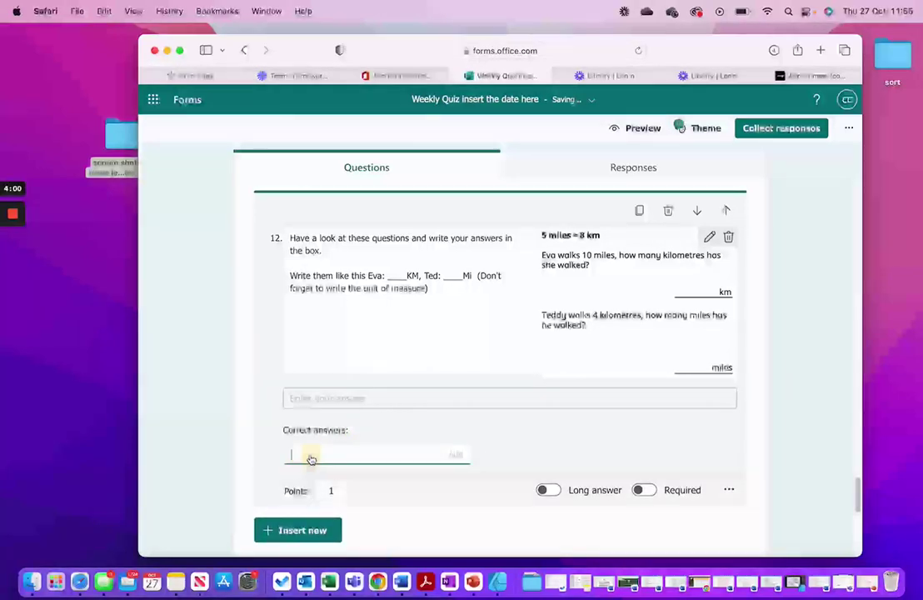
text(Eva)
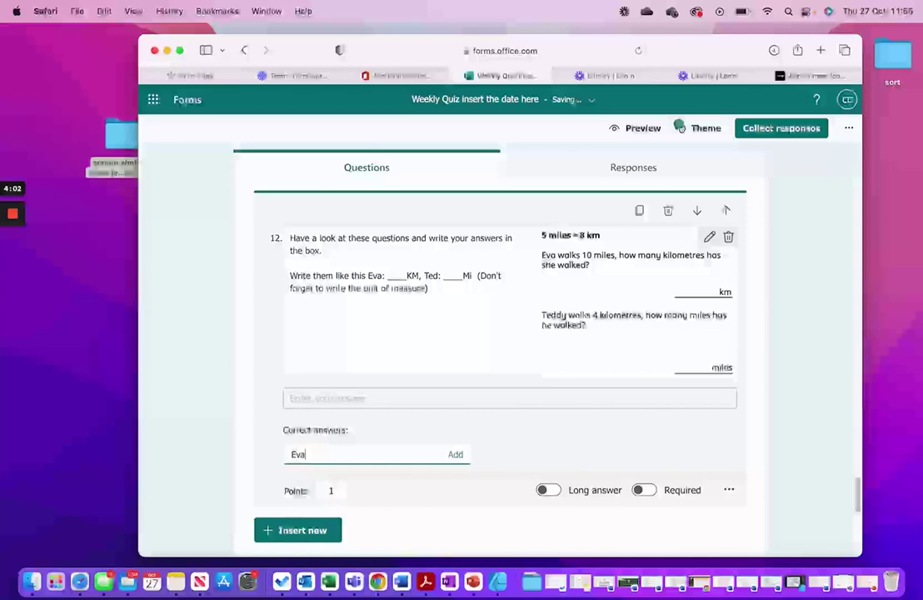
text(:)
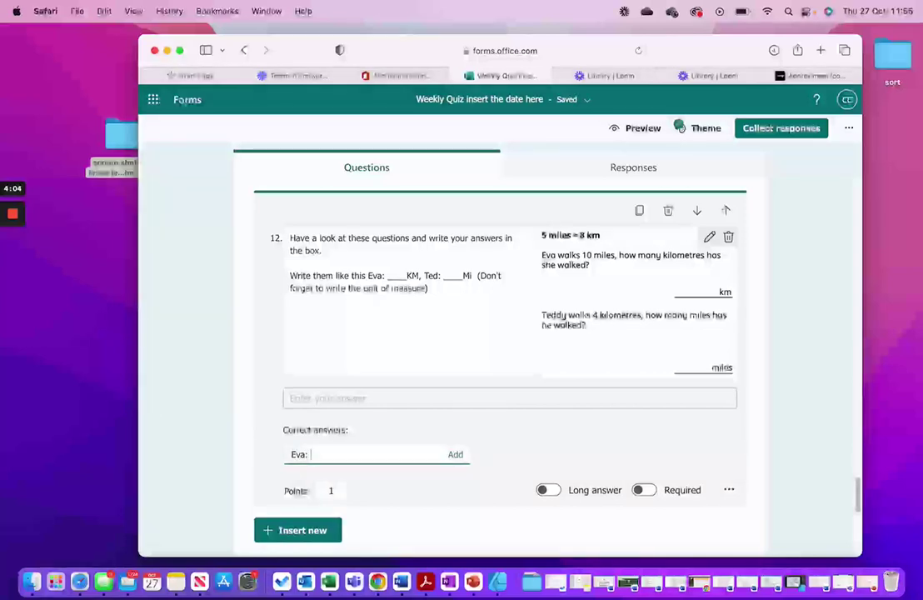
text( 16KM)
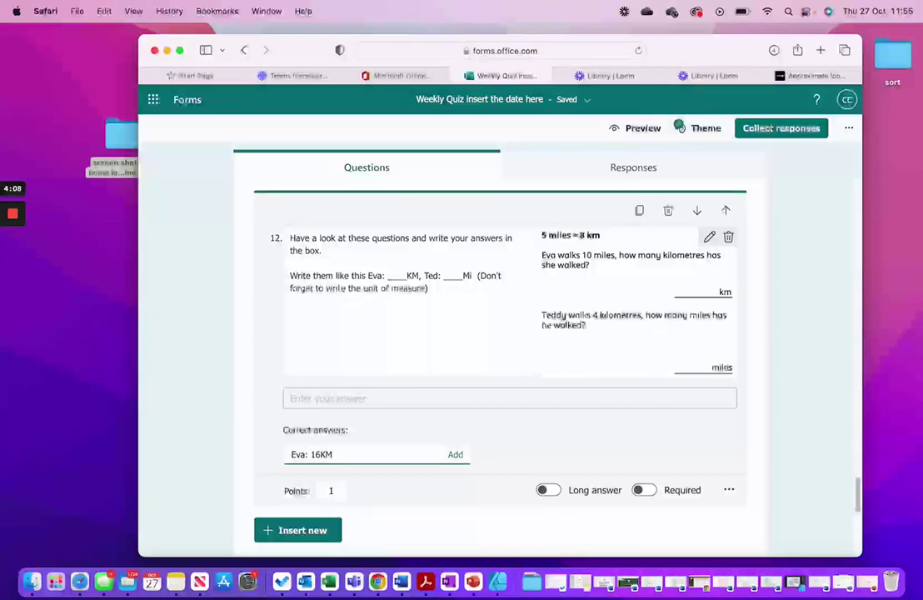
text(, )
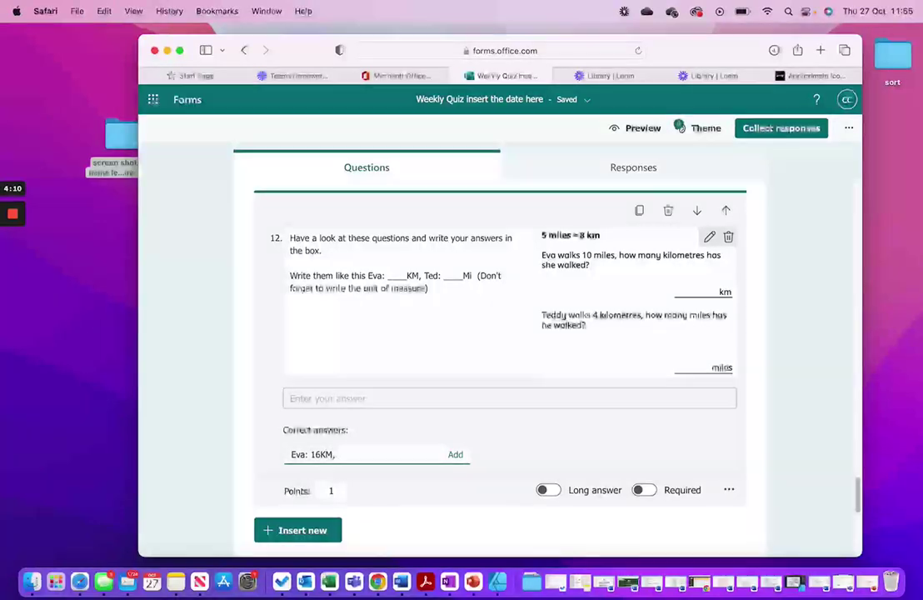
text(Ted)
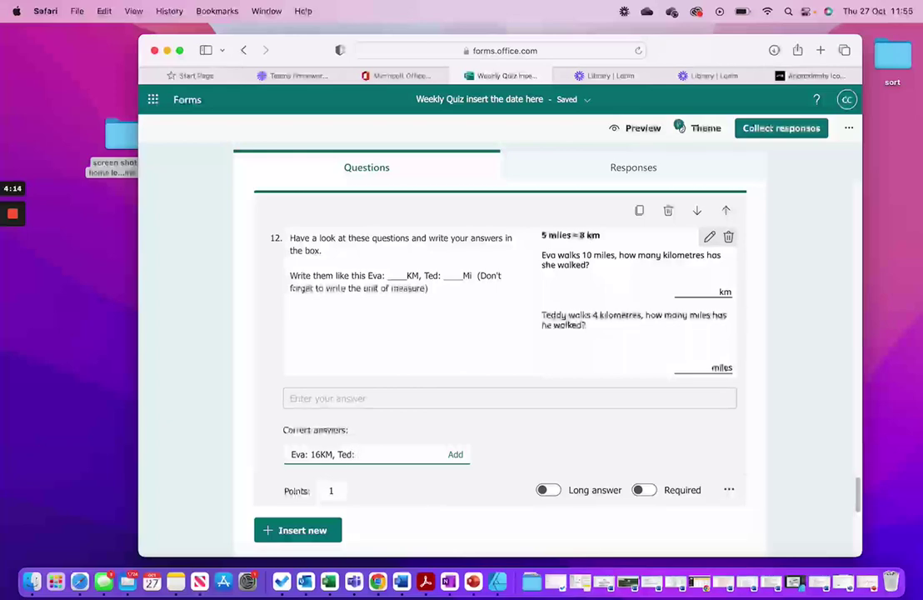
text(: 2.5Mi)
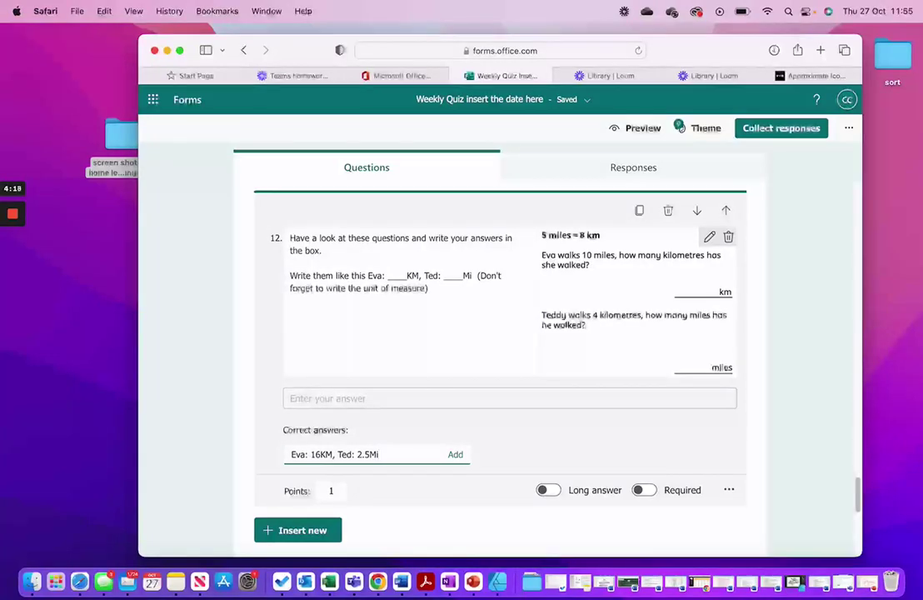
click(451, 455)
Step: Add a new section at the end of the quiz, after question 13
scroll(707, 413, down, 5)
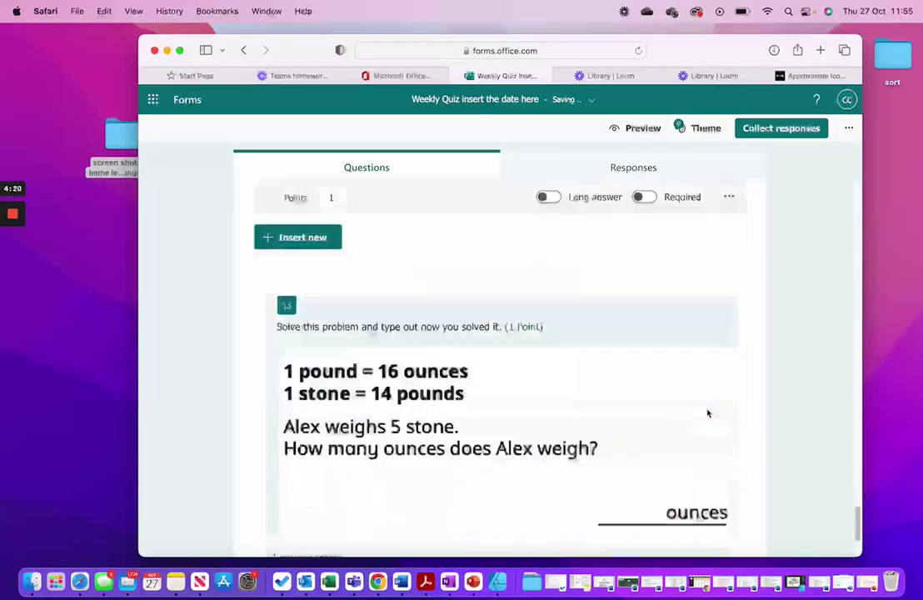
scroll(707, 413, down, 3)
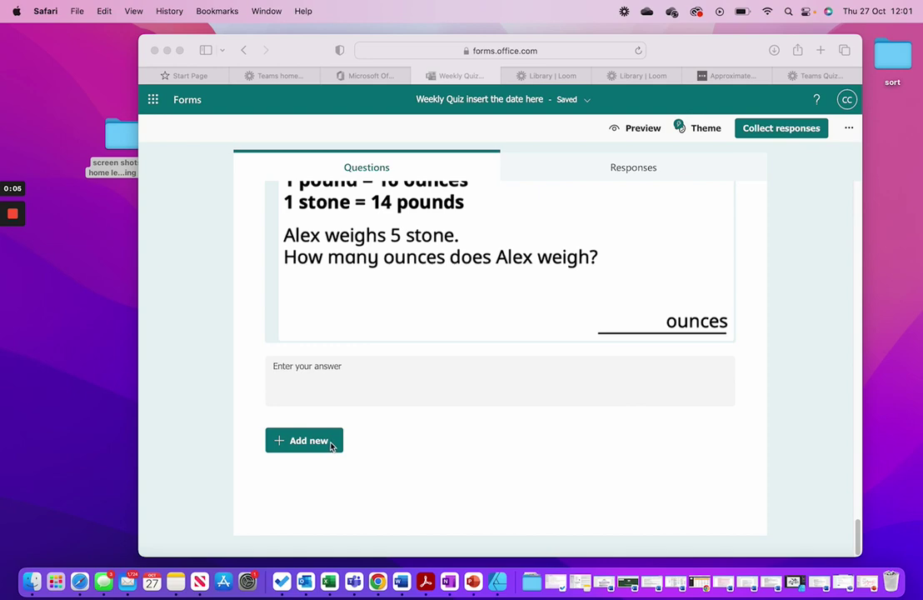
click(297, 441)
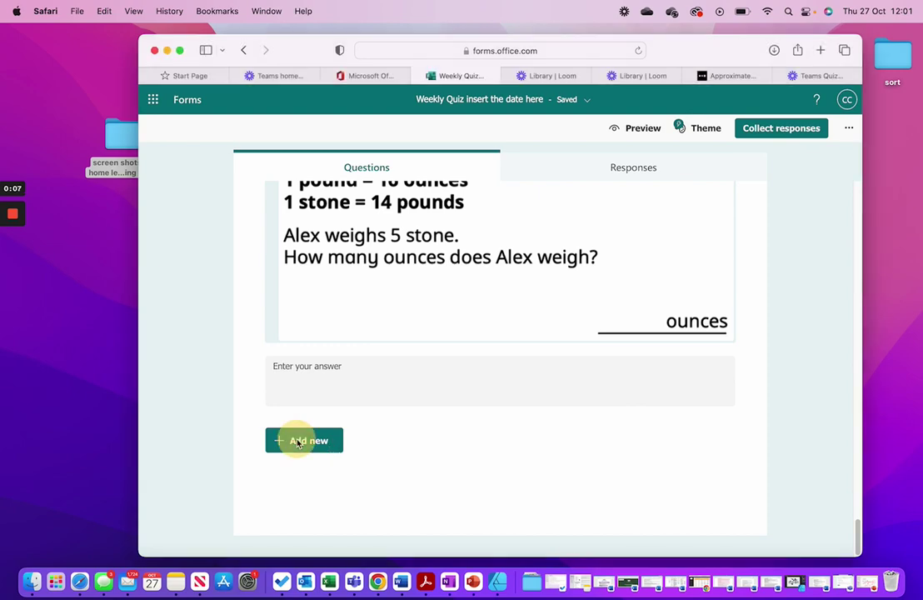
click(306, 450)
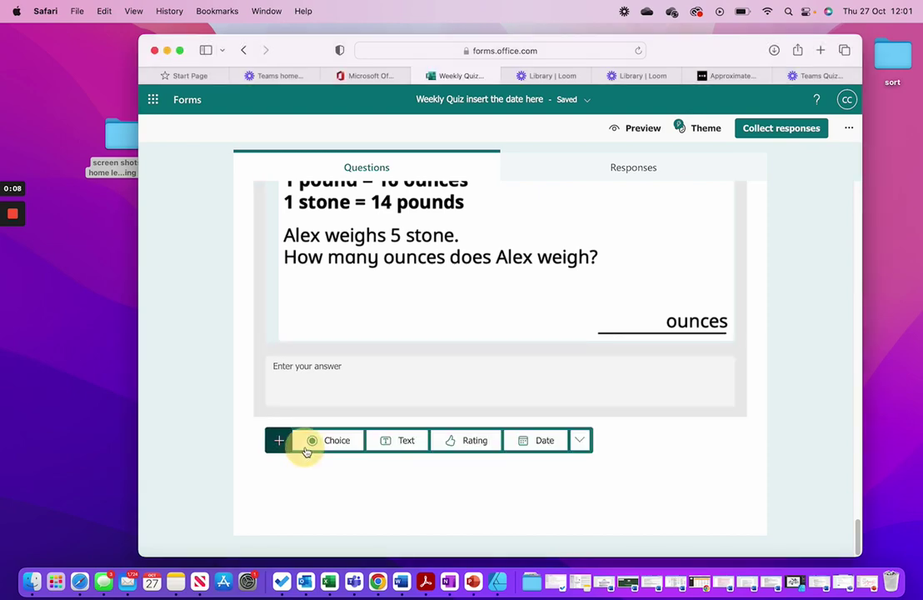
click(578, 440)
click(618, 413)
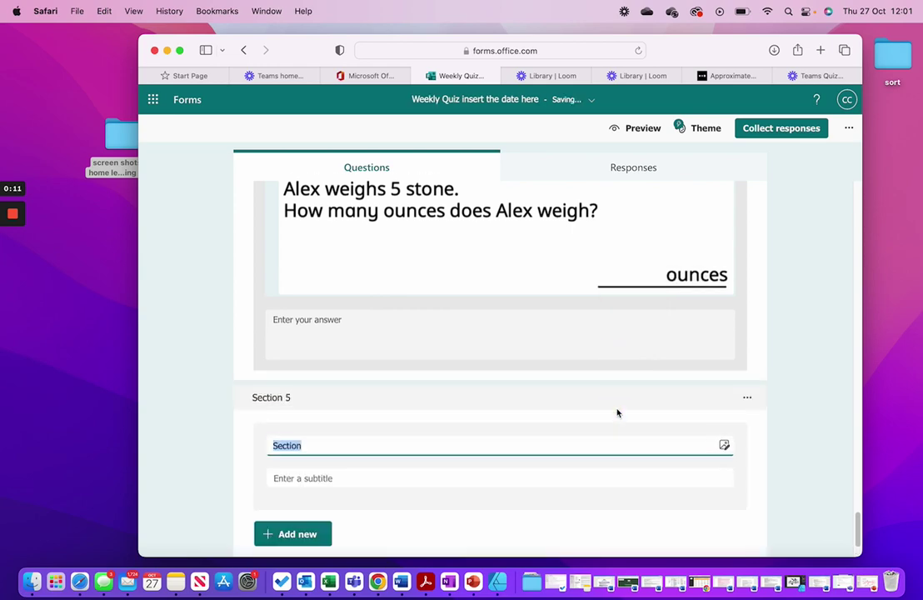
Step: Title the new section 5 "Spellings and TT Rockstars"
text(We)
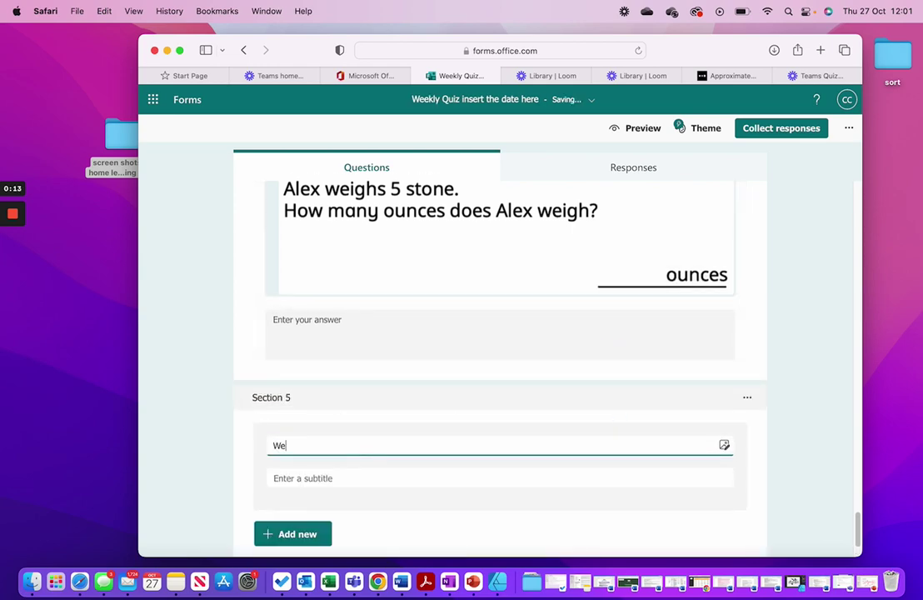
key(BackSpace)
key(BackSpace)
key(BackSpace)
text(Spelkings and TT Rockstars)
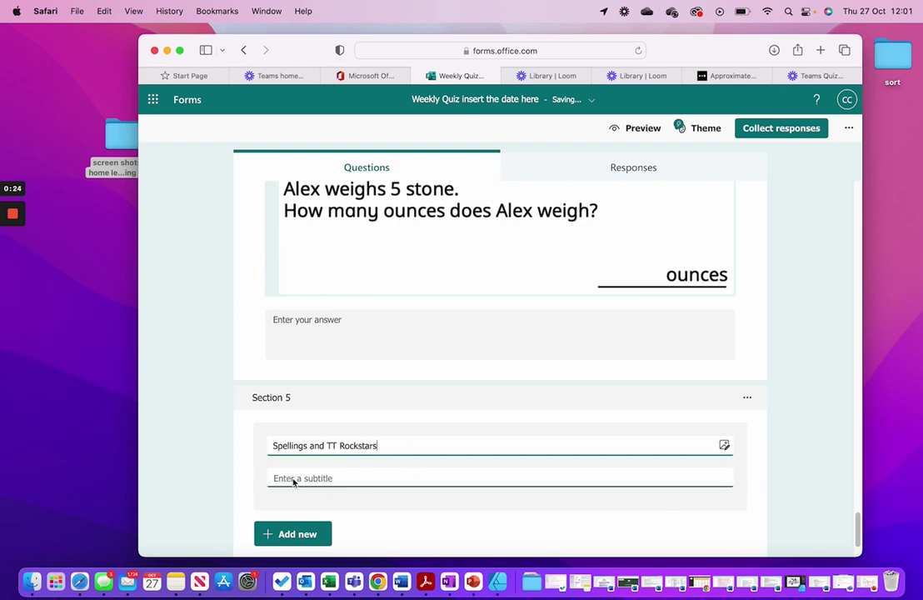
Step: Start the section 5 subtitle with the sentence "Well done for completing your quiz."
click(339, 479)
text(Well)
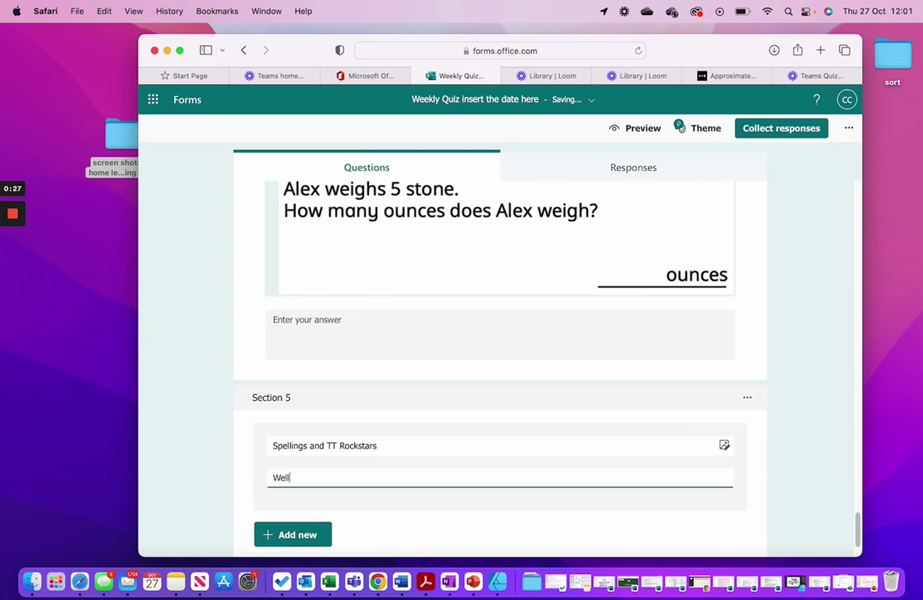
text( done for comp)
text(et)
key(BackSpace)
key(BackSpace)
text(leting )
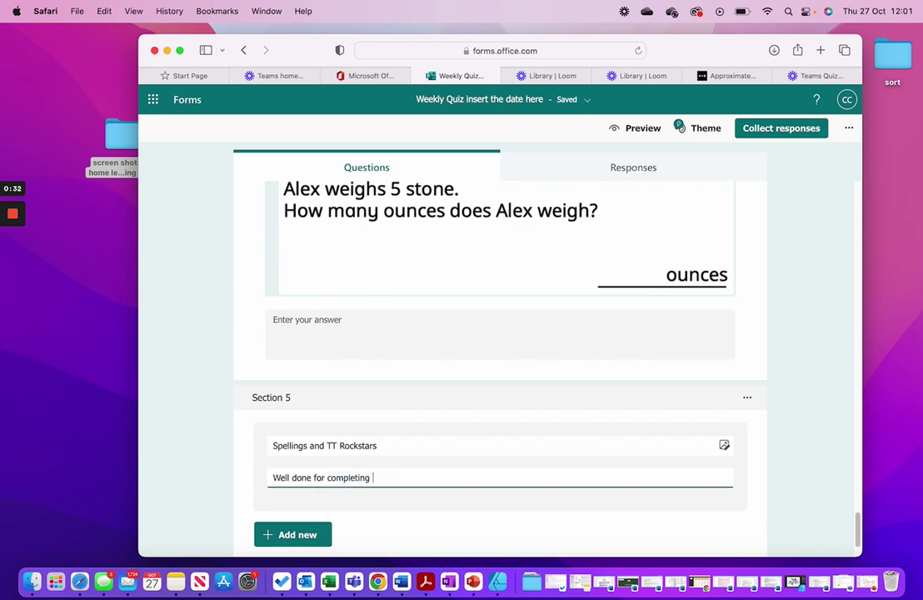
text(your quiz.)
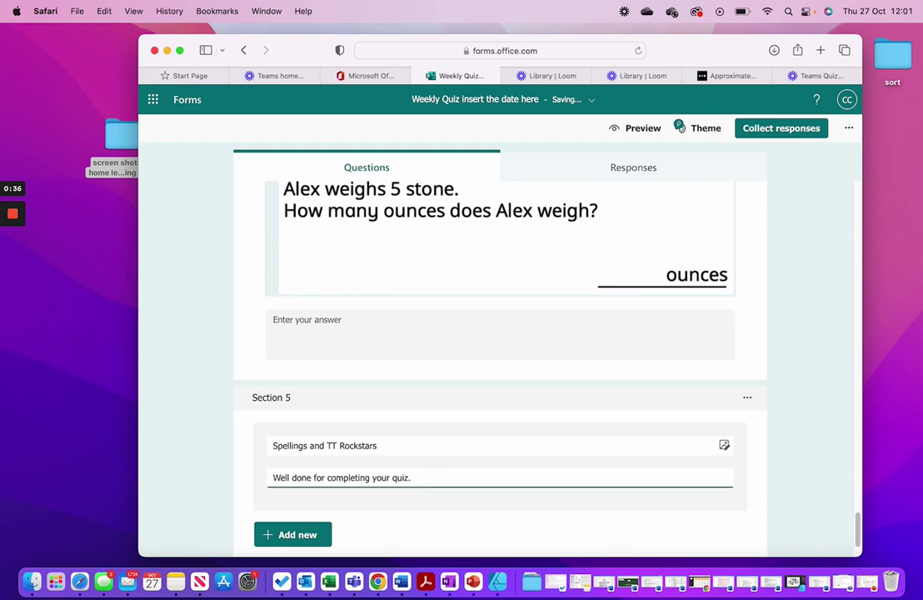
Step: Continue the section 5 subtitle with "Now you need to complete you TT Rockstars and Spellings."
text(Now you need to complte)
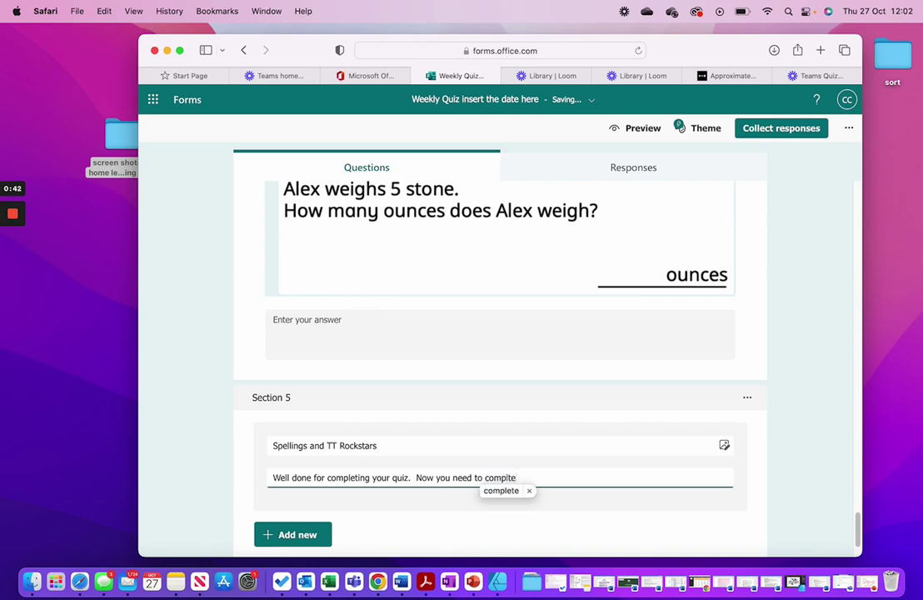
key(BackSpace)
key(BackSpace)
text(ete you )
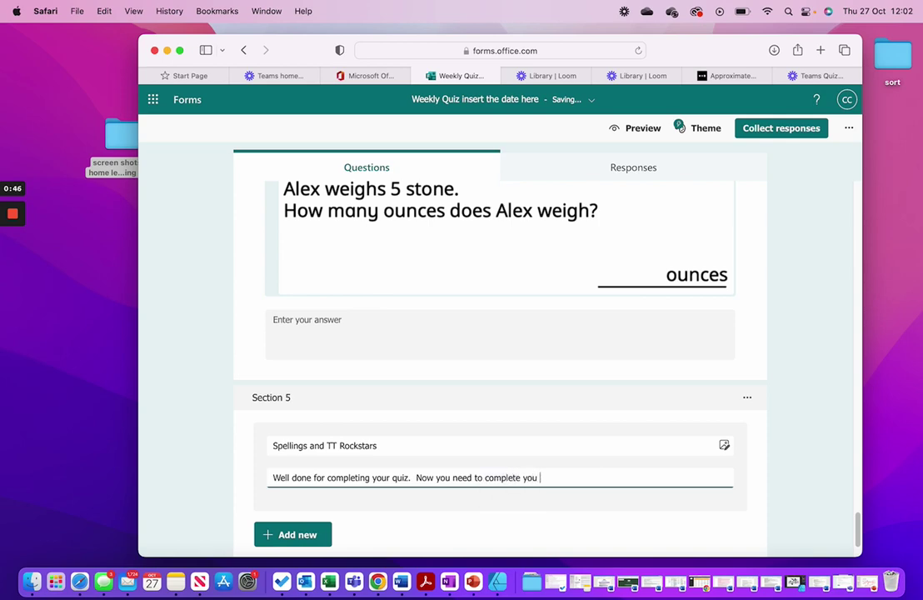
text(TT Rocksrt)
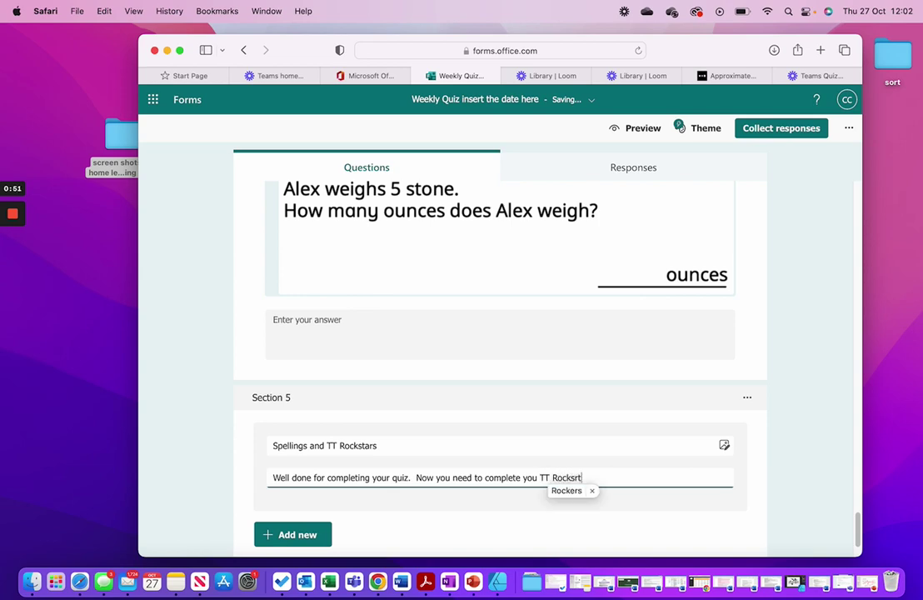
key(BackSpace)
key(BackSpace)
text(tars an)
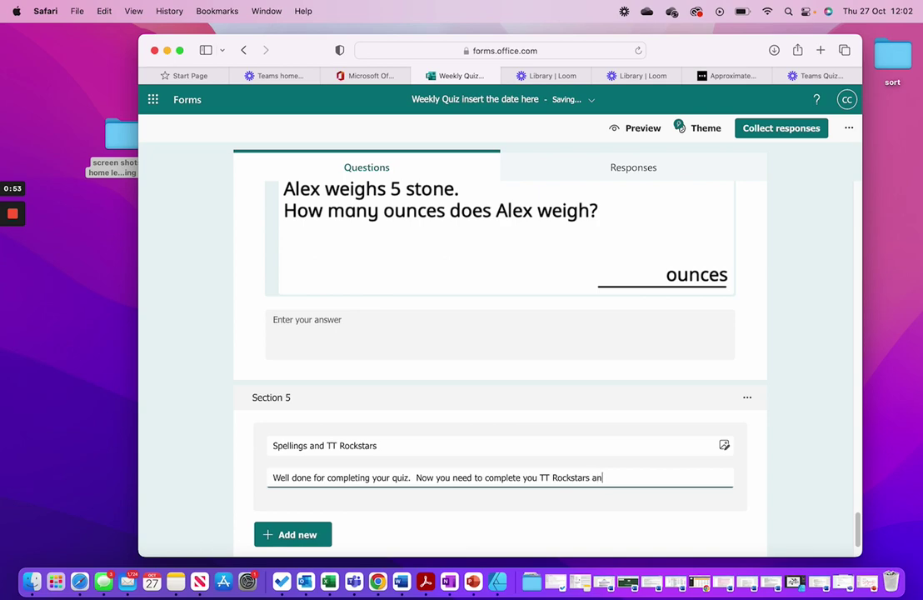
text(d Spellings)
text(; )
Step: Add "Here are the links:" to the section 5 subtitle, followed by a blank line
text( Here are)
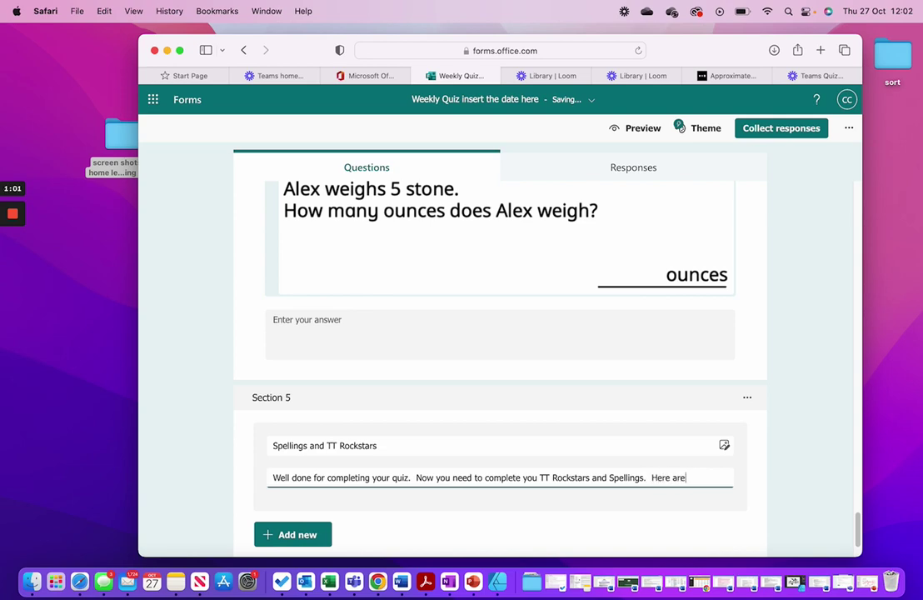
text( the links)
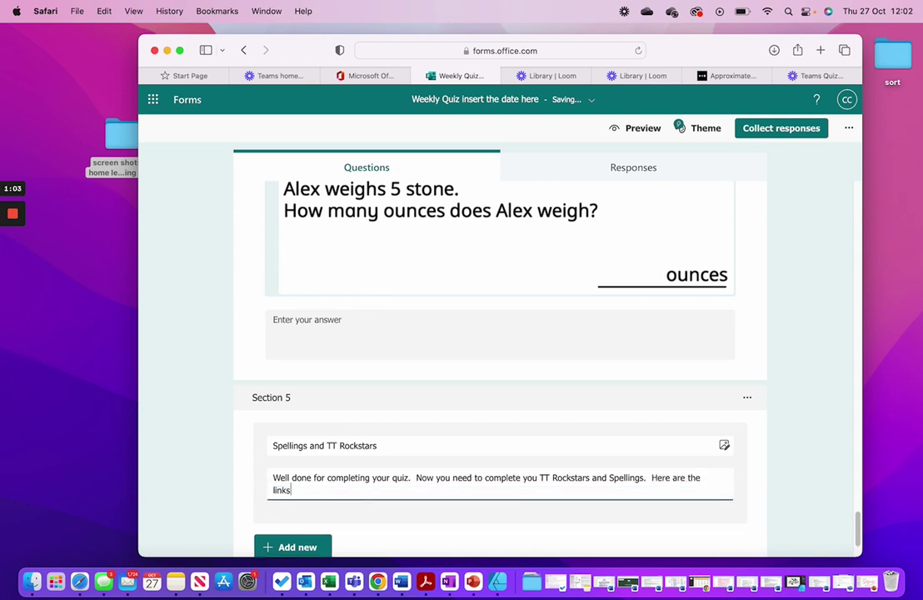
text(:)
key(Return)
key(Return)
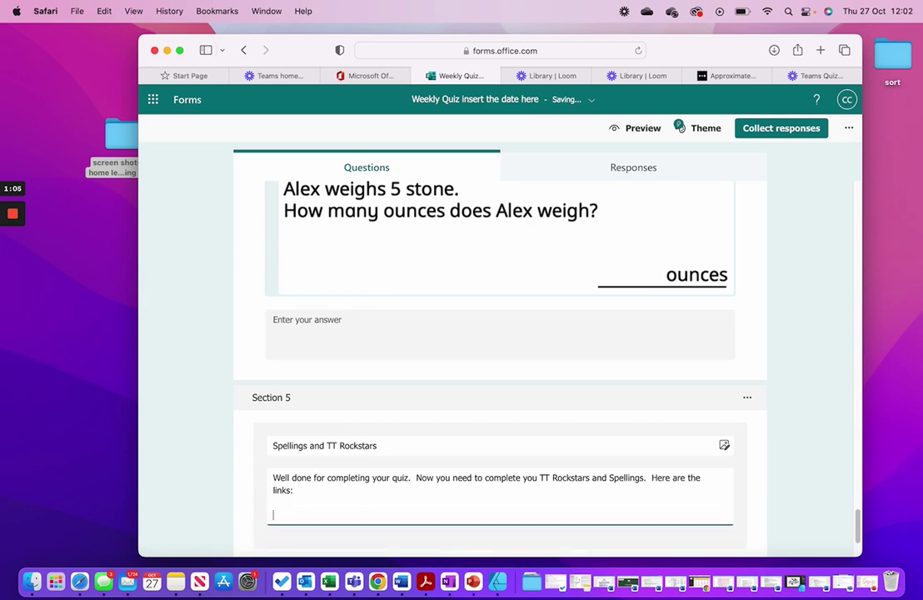
Step: Add the lines "TT Rockstars:" and "Spelling Shed:" to the section 5 subtitle and finish editing the section
text(TT Ro)
text(cstars)
key(BackSpace)
key(BackSpace)
key(BackSpace)
key(BackSpace)
text(kstars:)
key(Return)
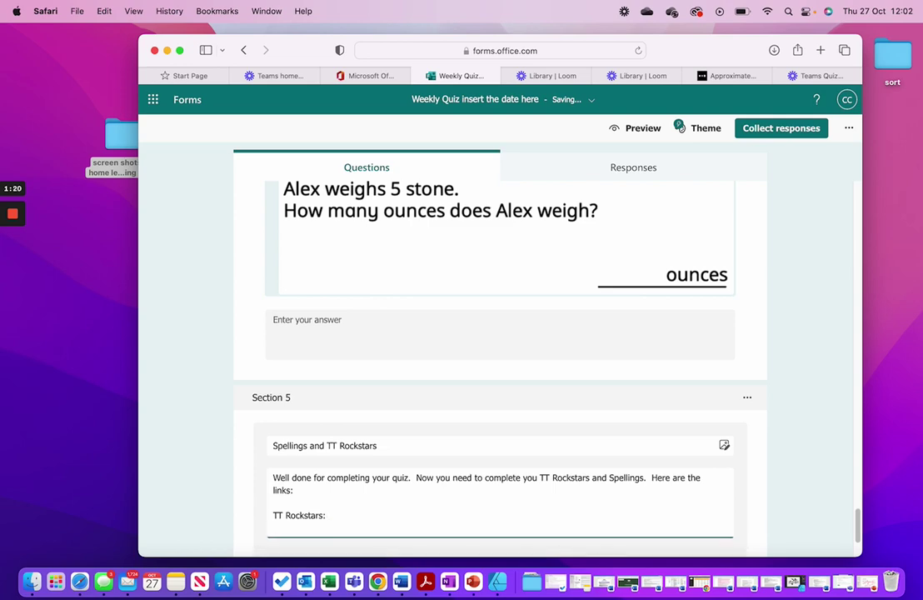
text(Spelling Shed:)
scroll(628, 387, down, 3)
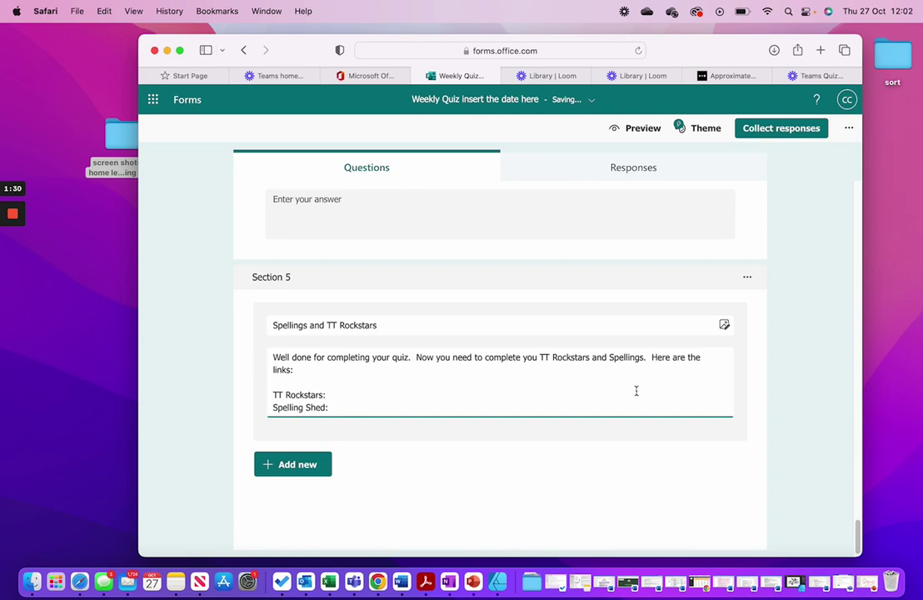
click(606, 497)
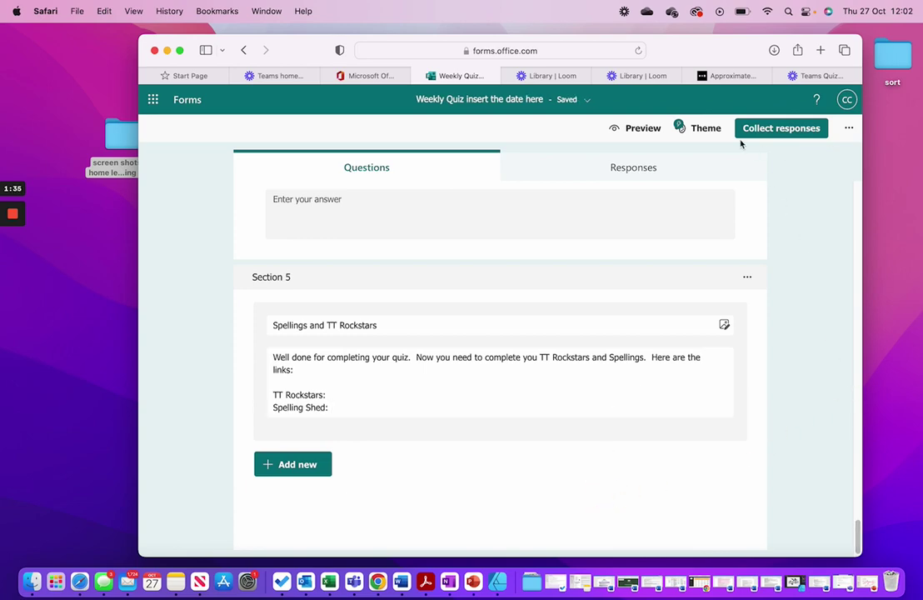
Step: Look through the available theme ideas, colours and backgrounds for the quiz and close the theme choices without applying one
click(706, 127)
scroll(733, 387, down, 2)
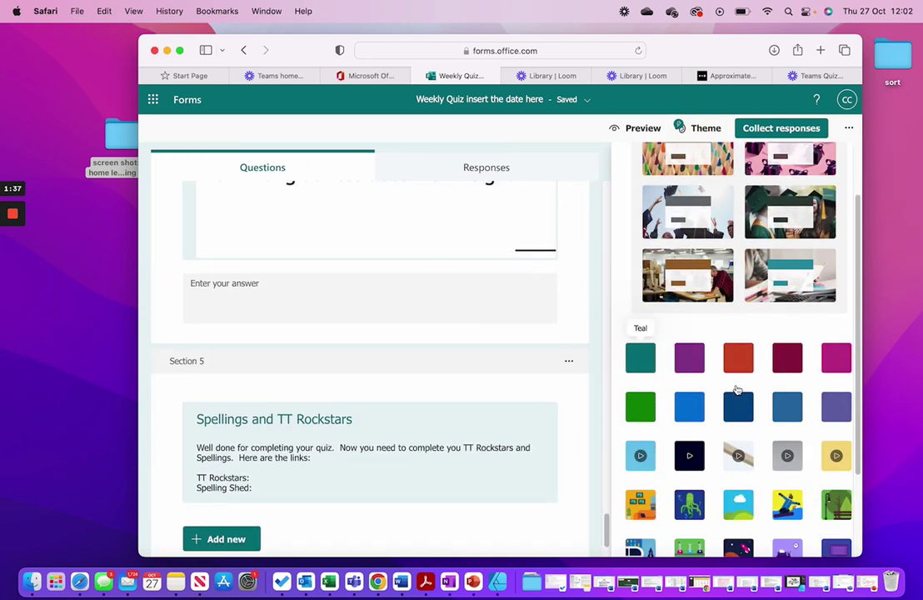
scroll(737, 389, down, 3)
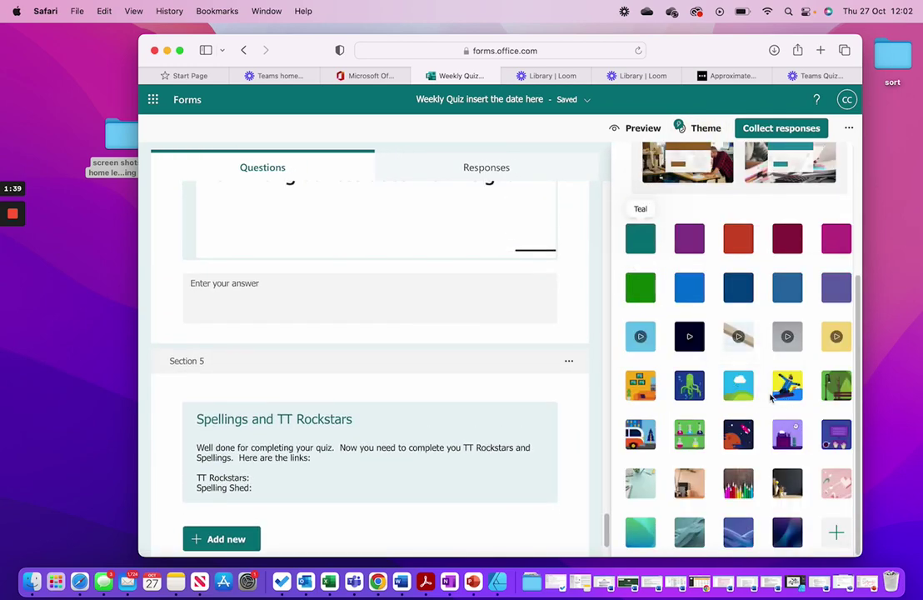
scroll(770, 398, up, 1)
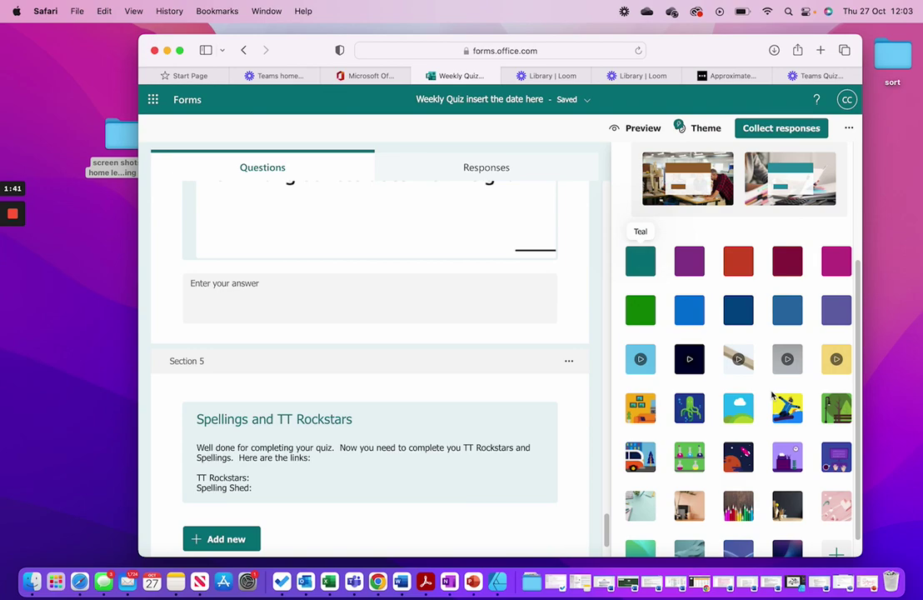
scroll(772, 397, down, 1)
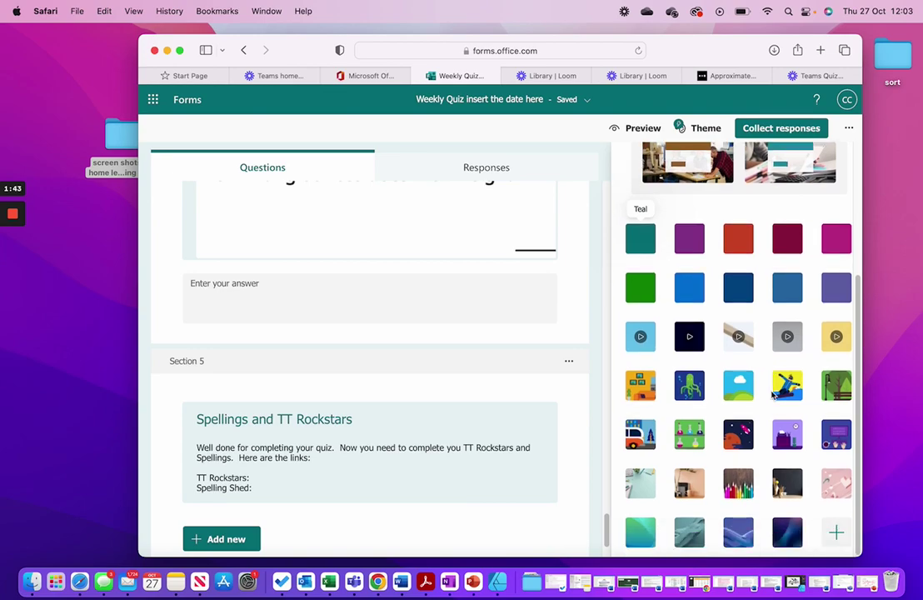
scroll(772, 393, up, 5)
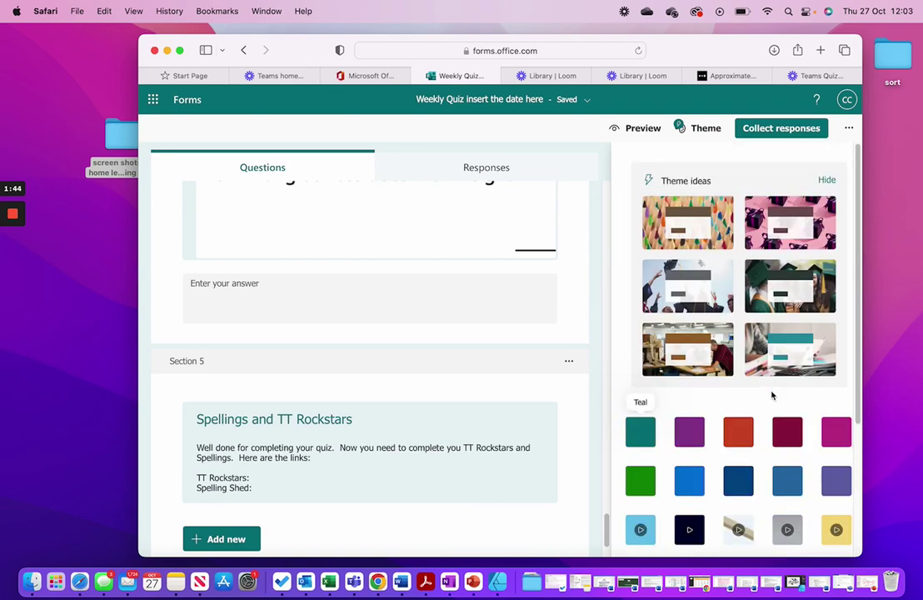
click(697, 130)
Step: Return to the start of the quiz and review the Geography, English, Science and Maths questions in order
scroll(711, 371, up, 10)
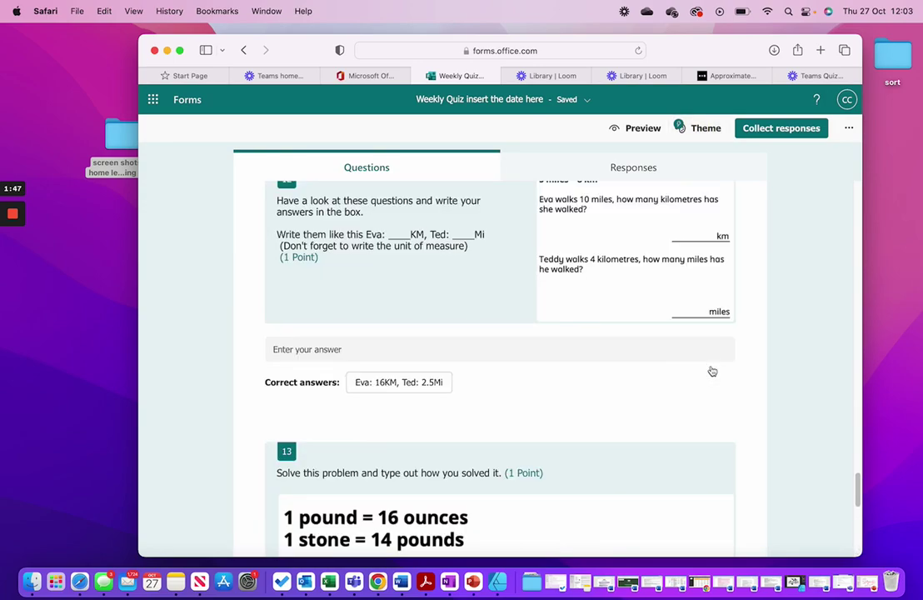
scroll(741, 364, up, 15)
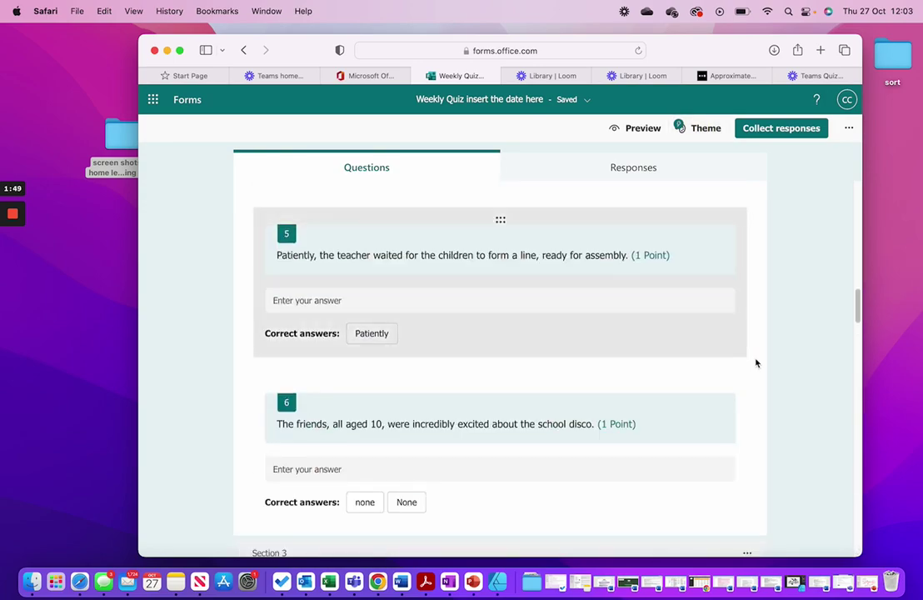
scroll(755, 362, up, 10)
click(635, 132)
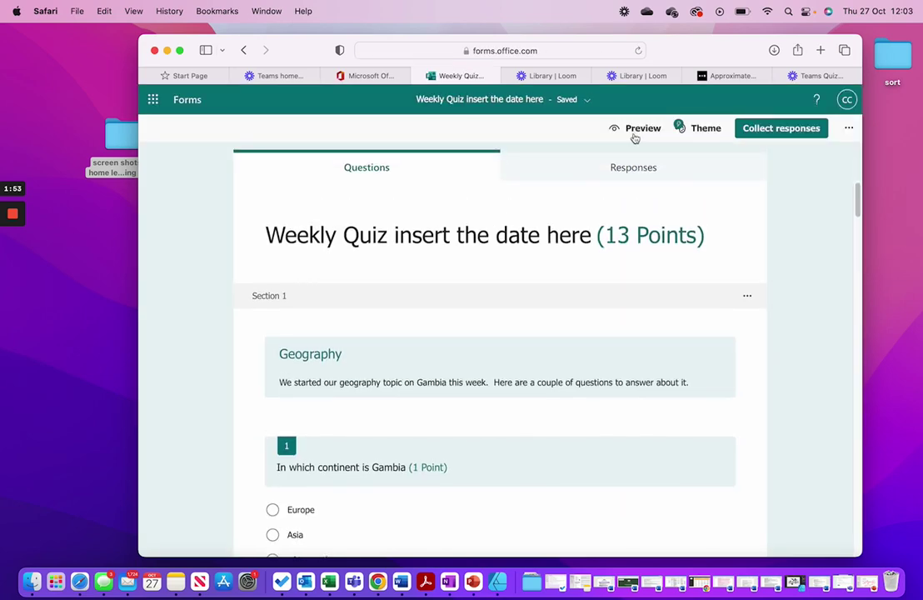
scroll(690, 304, down, 4)
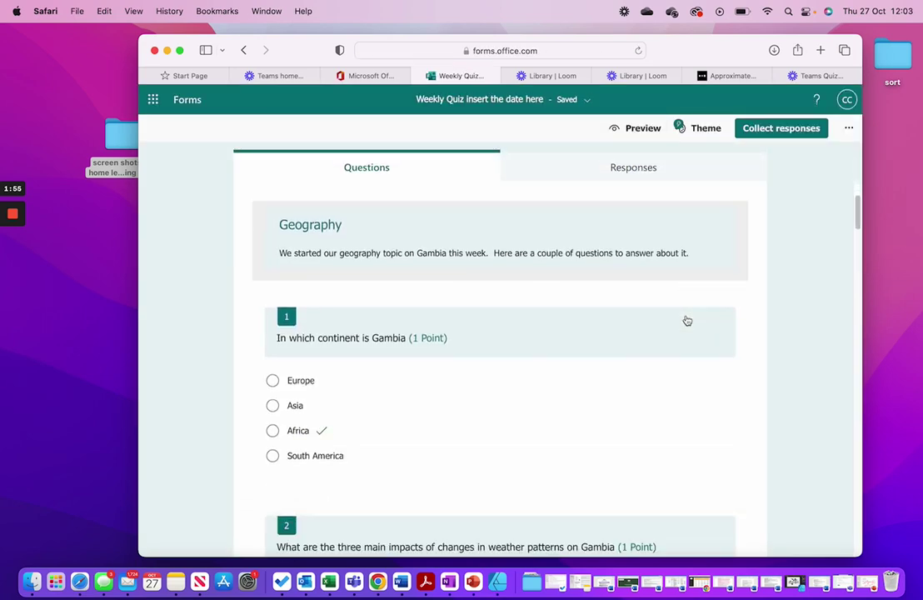
scroll(687, 321, down, 5)
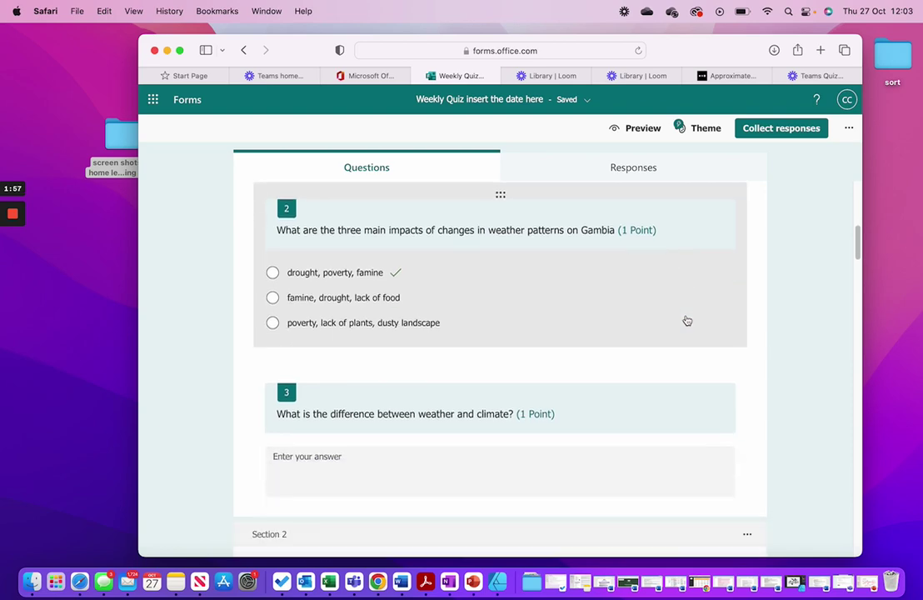
scroll(687, 320, down, 5)
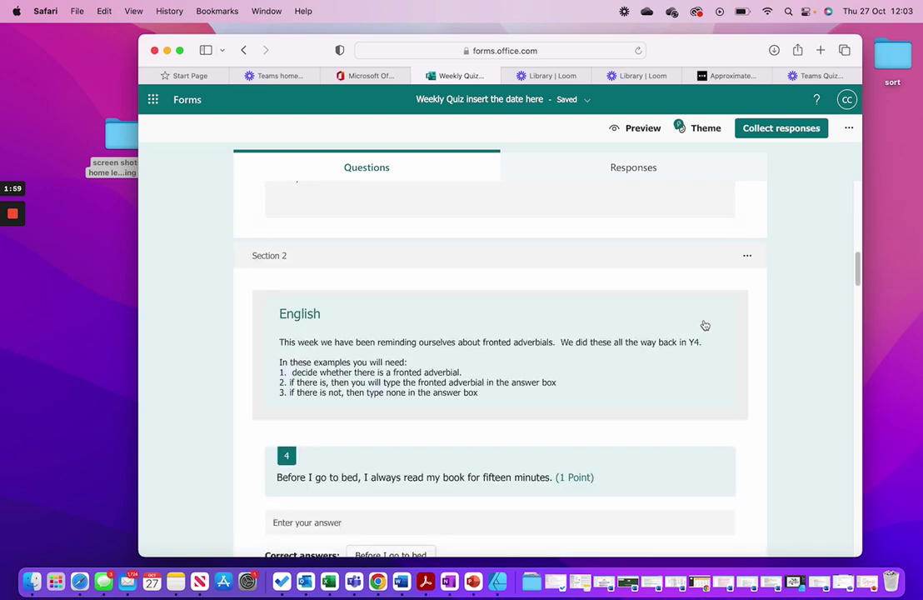
scroll(704, 324, down, 4)
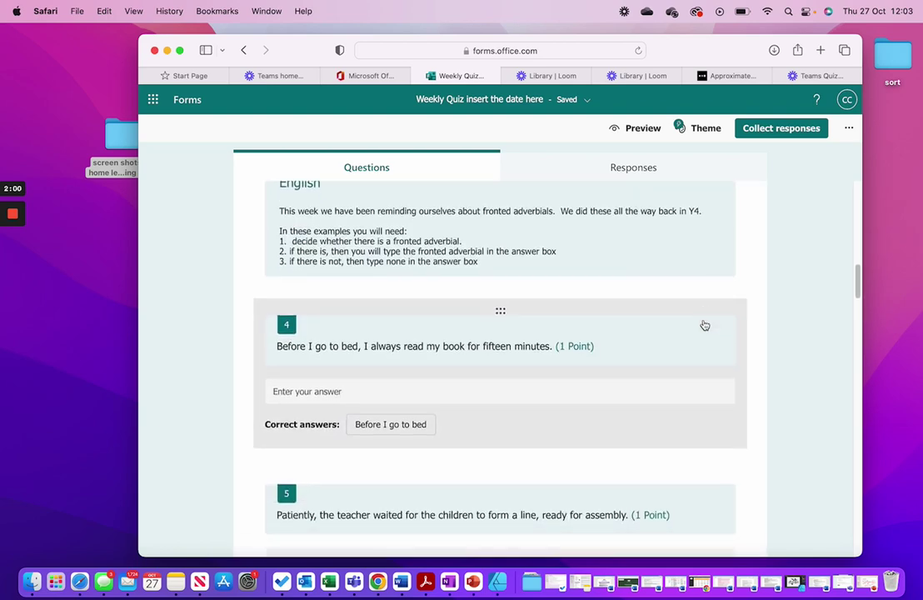
scroll(705, 324, down, 5)
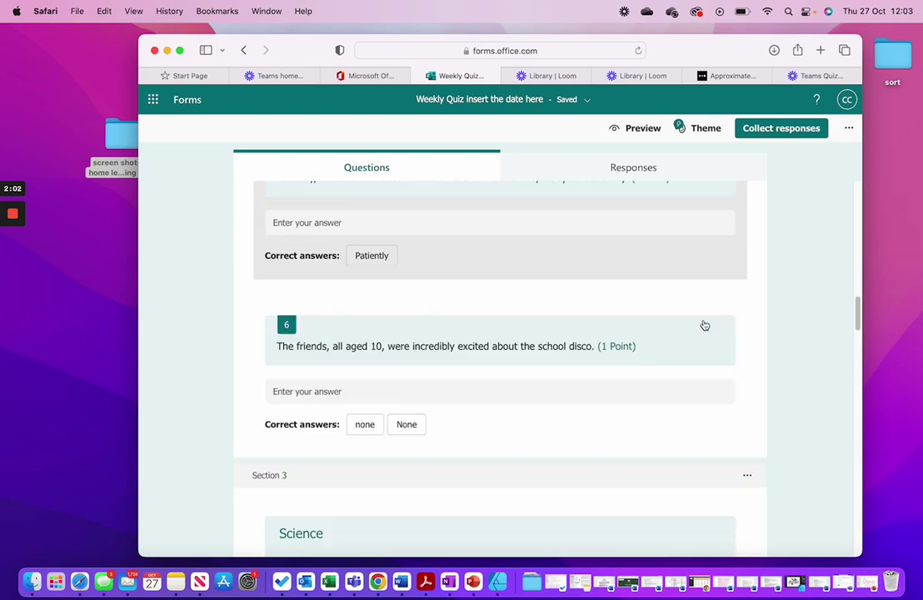
scroll(704, 325, down, 5)
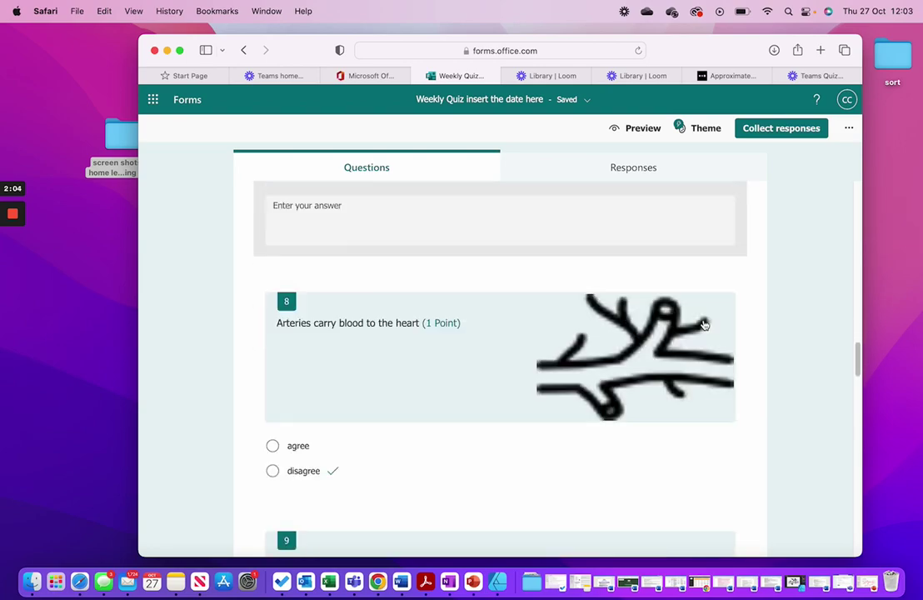
scroll(705, 325, down, 5)
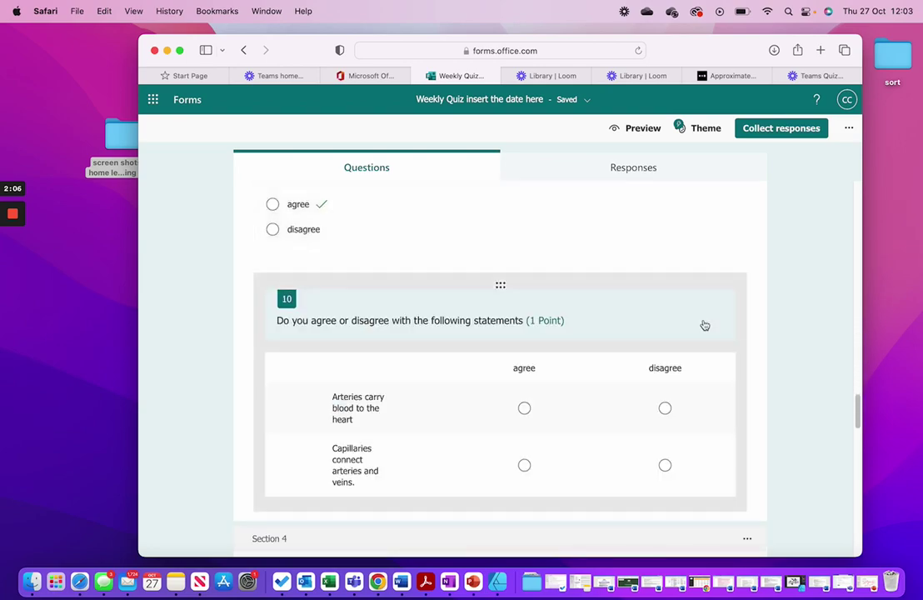
scroll(704, 325, down, 5)
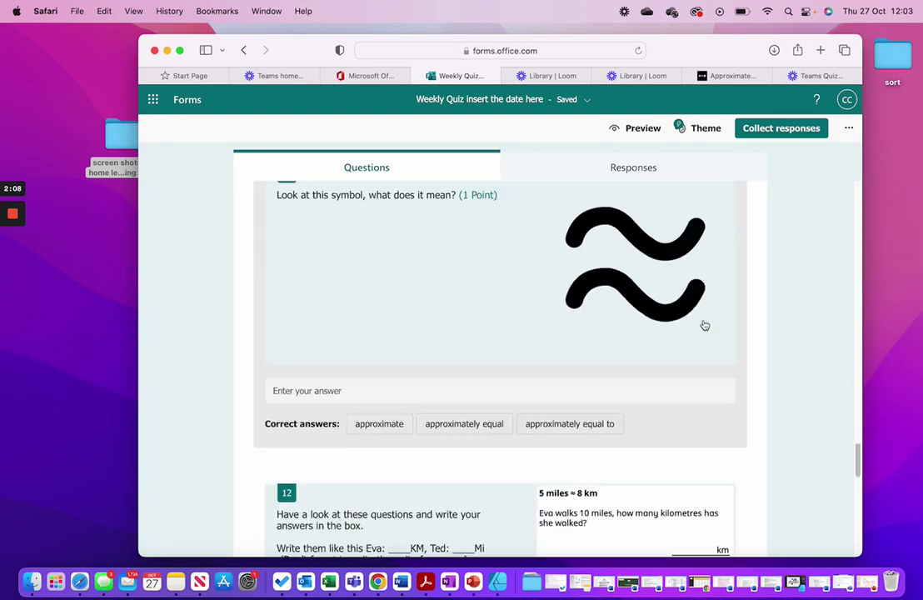
Step: Recheck Science questions 8 to 10 and look over the rest of the quiz through section 5
scroll(702, 323, up, 8)
scroll(737, 323, down, 2)
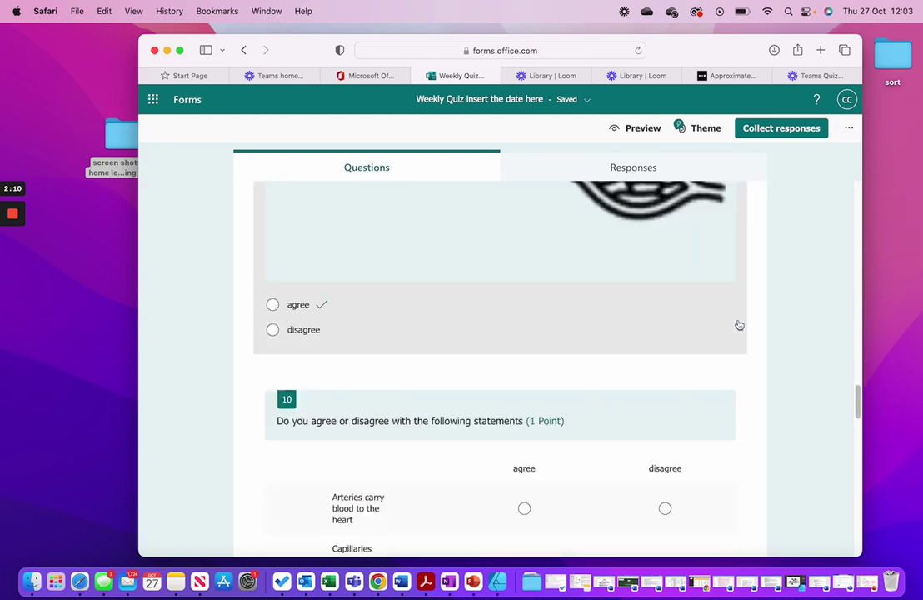
scroll(626, 400, up, 5)
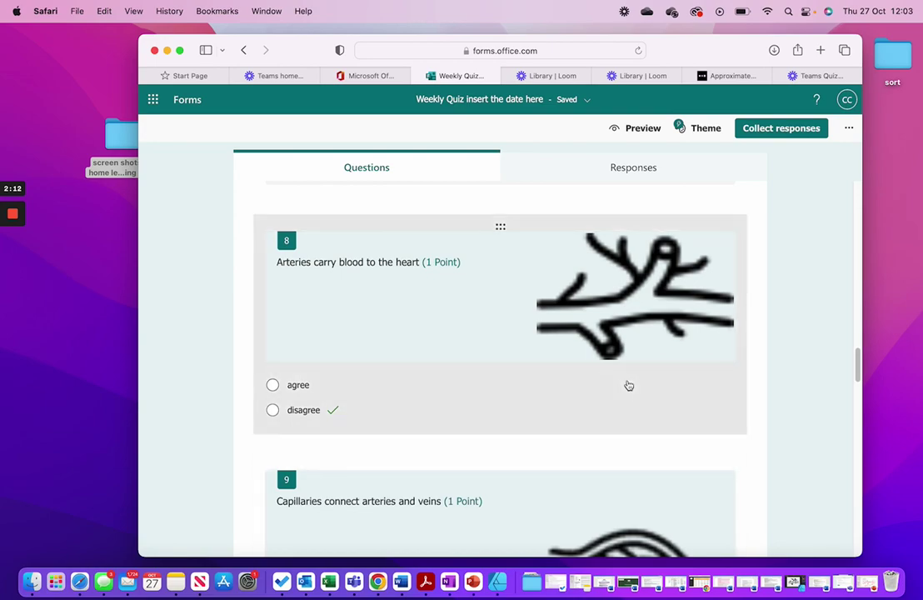
scroll(629, 385, down, 3)
scroll(629, 385, down, 10)
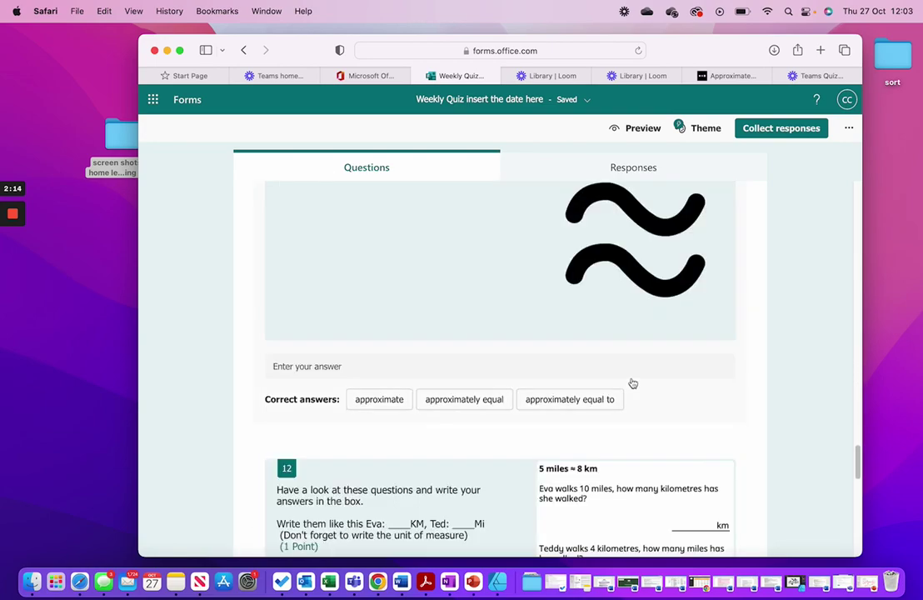
scroll(633, 382, down, 10)
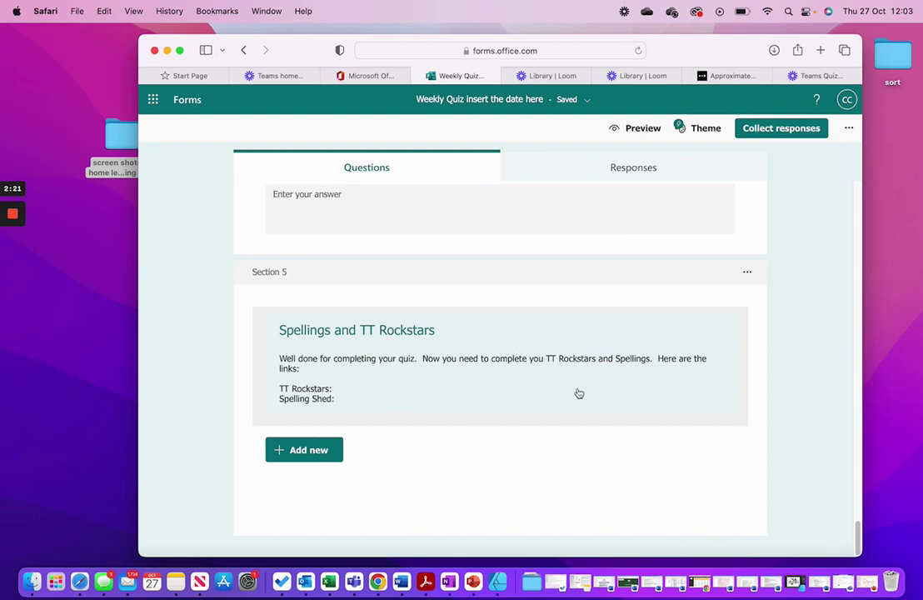
Step: Copy the "TT Rockstars:" and "Spelling Shed:" lines from the section 5 subtitle
mouse_move(14, 215)
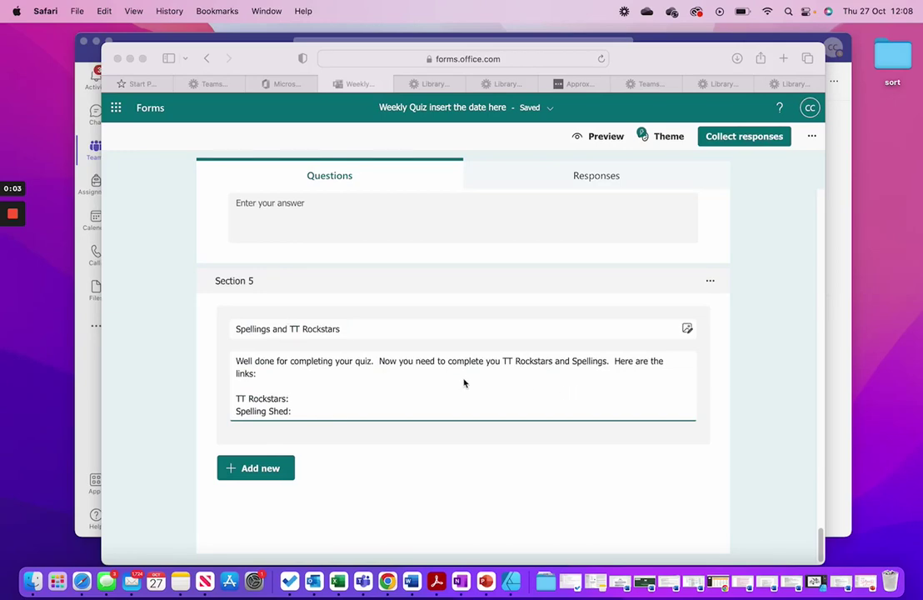
drag(293, 414, 237, 396)
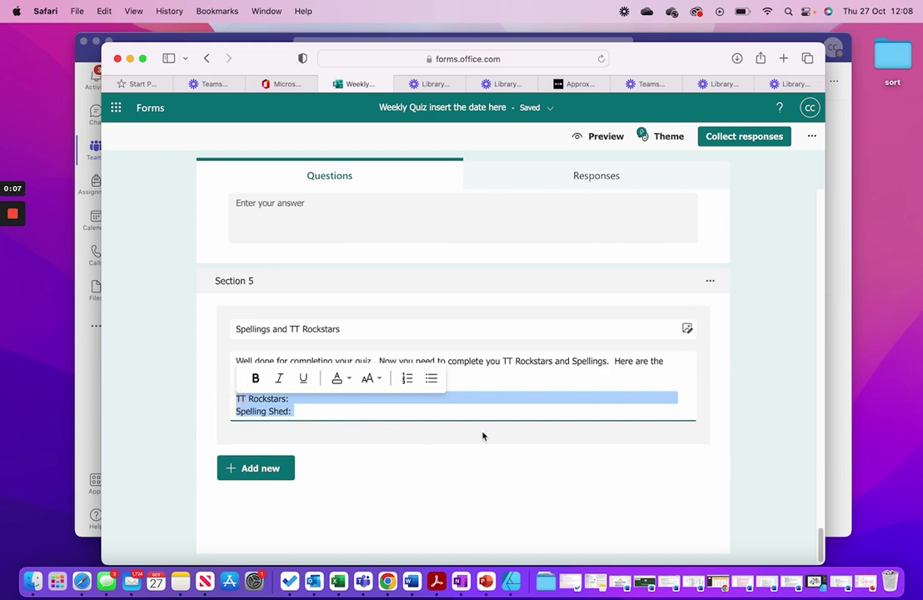
key(super+c)
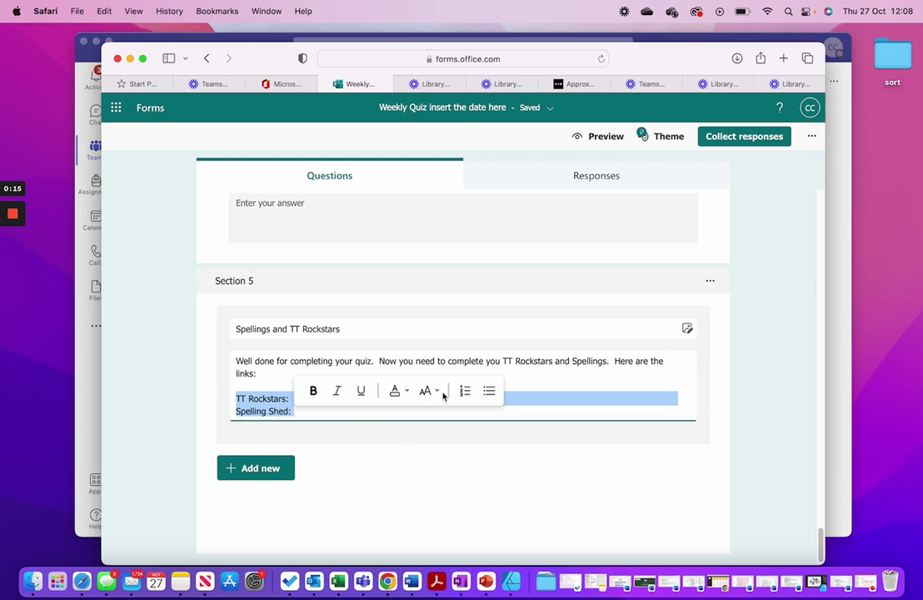
Step: Switch to Microsoft Teams and create a quiz assignment in the trial team from today's "Weekly Quiz insert the date here" form
click(92, 58)
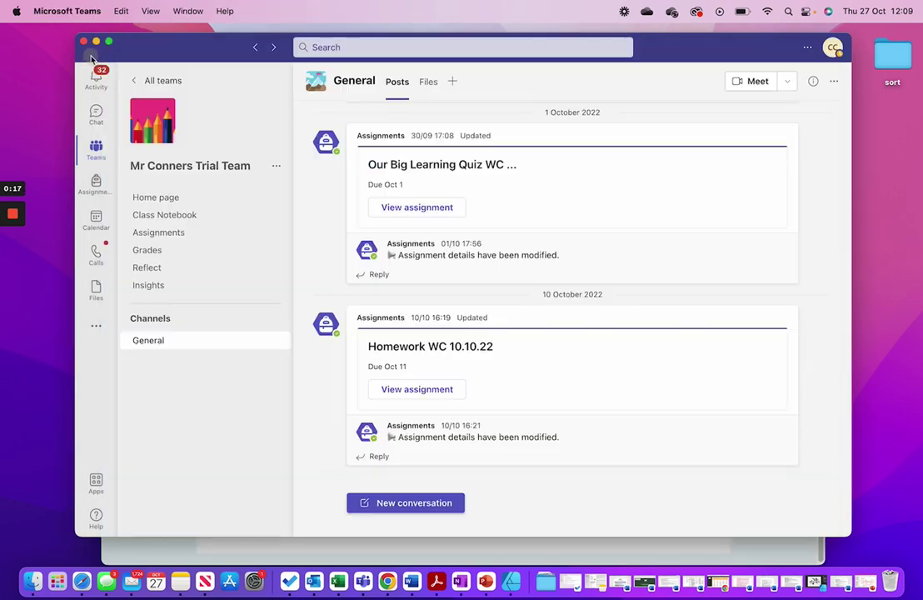
click(160, 236)
click(338, 517)
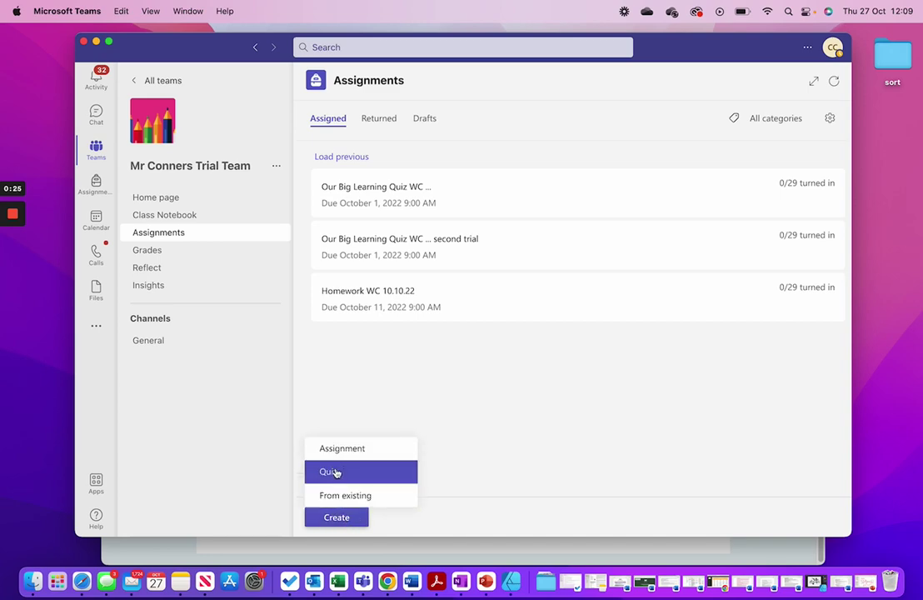
click(336, 473)
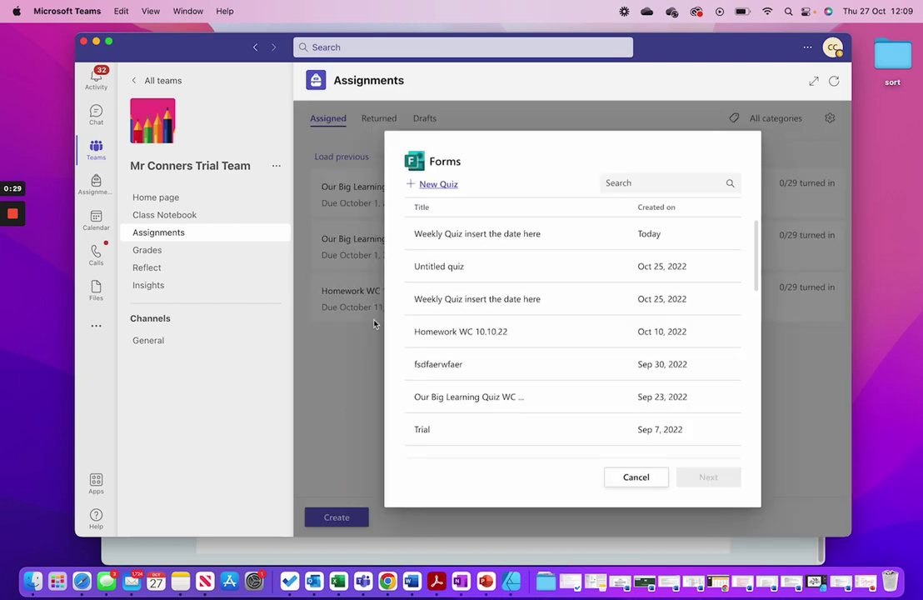
click(459, 237)
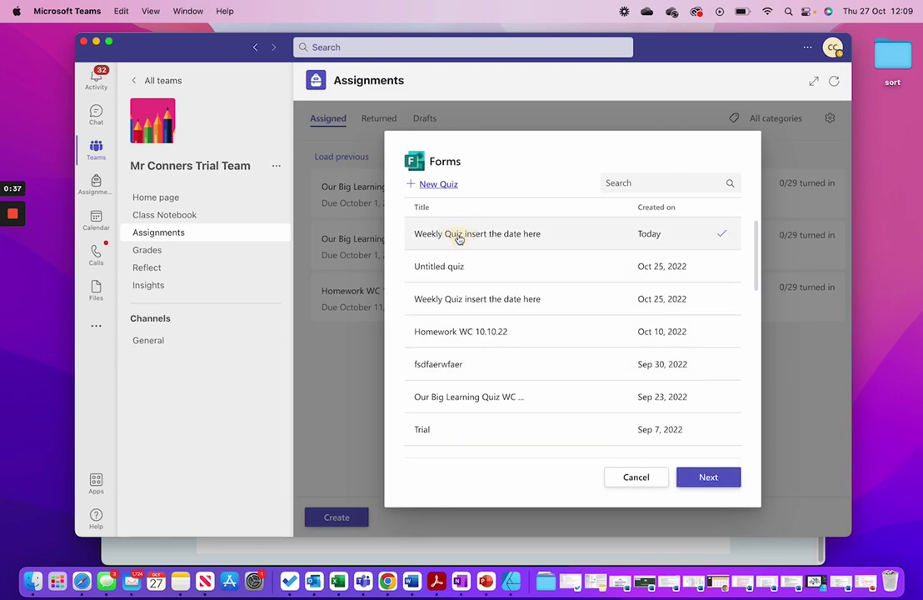
click(708, 477)
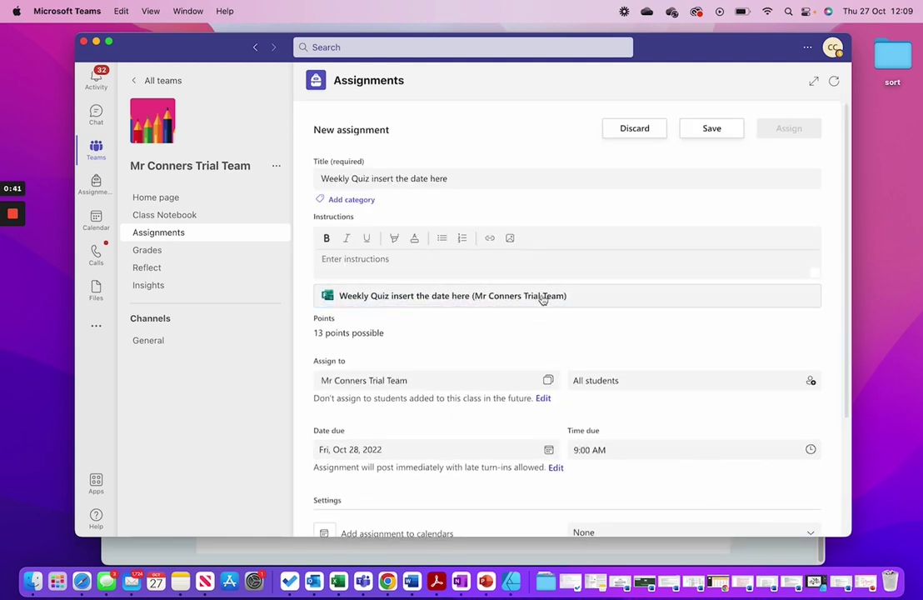
click(457, 177)
click(449, 177)
drag(449, 178, 370, 177)
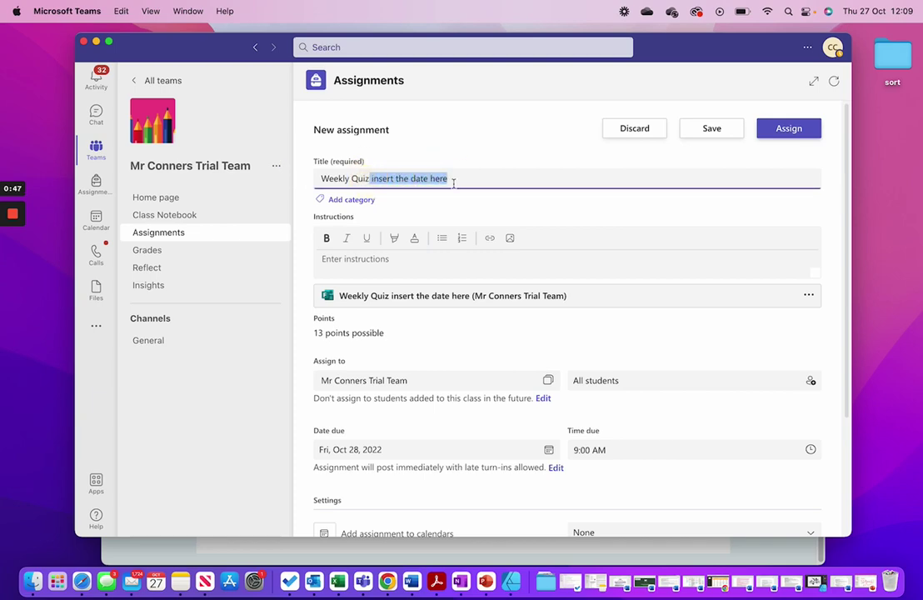
Step: Begin the assignment instructions with "Great learning this week everyone"
click(348, 266)
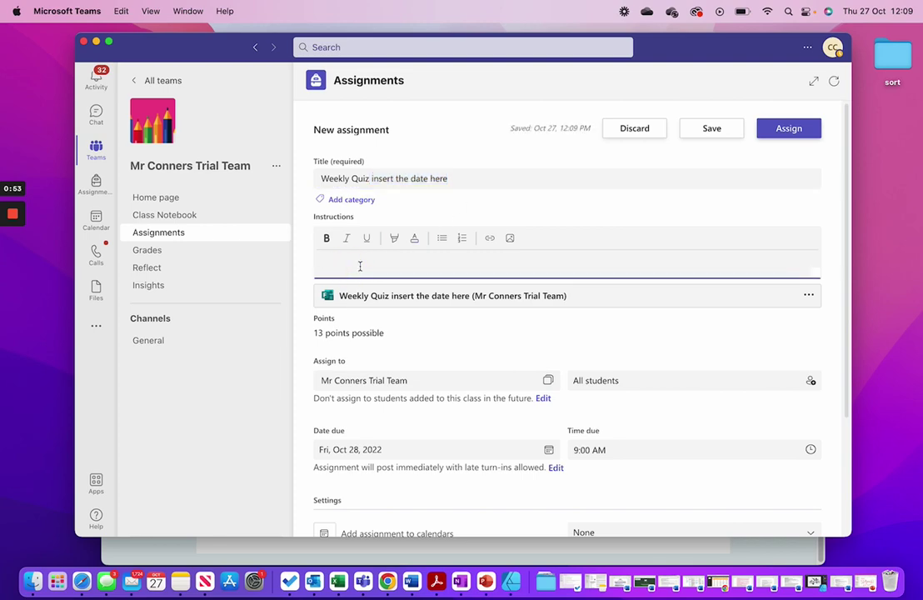
text(Enjo)
key(BackSpace)
key(BackSpace)
text(Great learin)
key(BackSpace)
text(ning this week everyone,.)
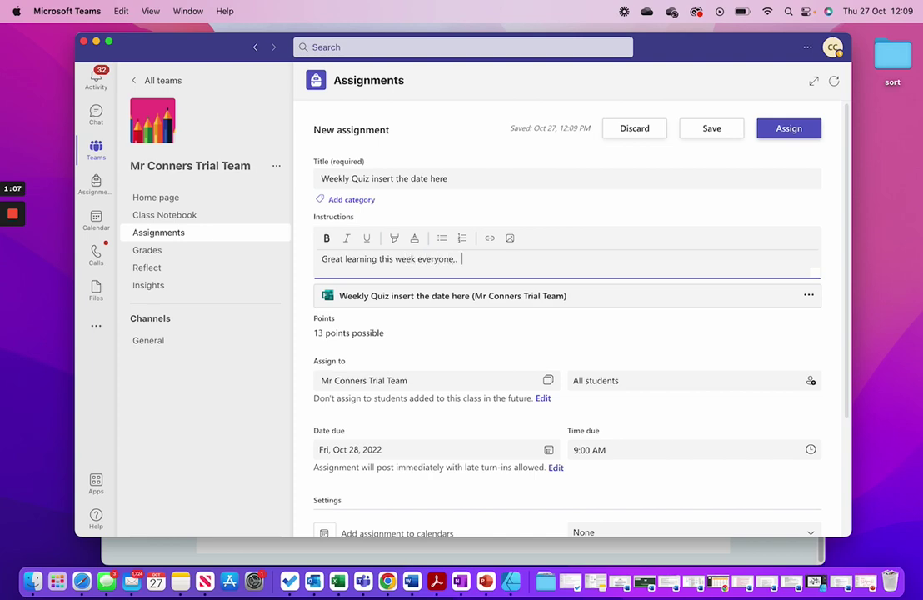
key(BackSpace)
key(BackSpace)
Step: Add the sentence "Have a go at these questions from what we have studied this week." to the instructions and start a new paragraph
text(.  Have a go at these que)
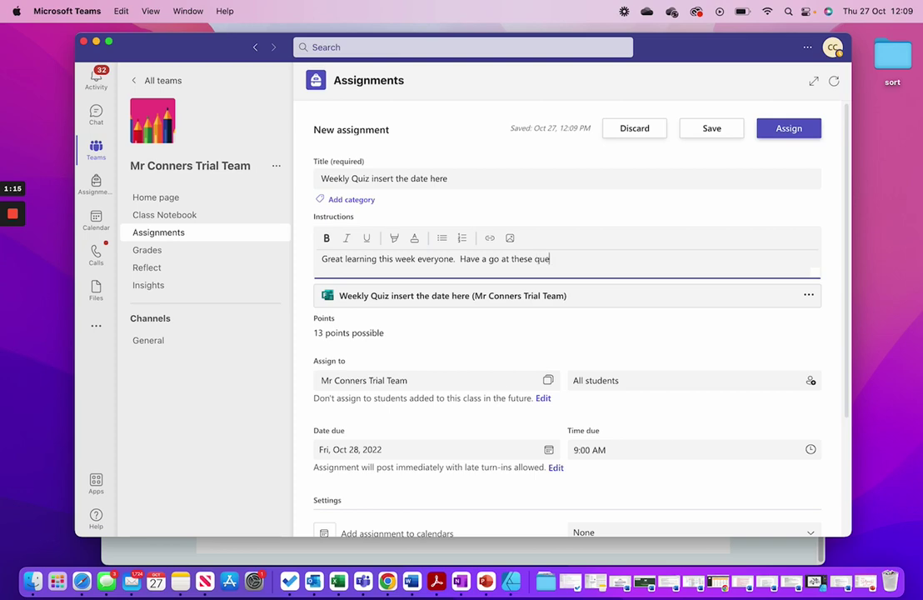
text(stions from )
text(our)
key(BackSpace)
key(BackSpace)
key(BackSpace)
text(what we have)
text(studied this)
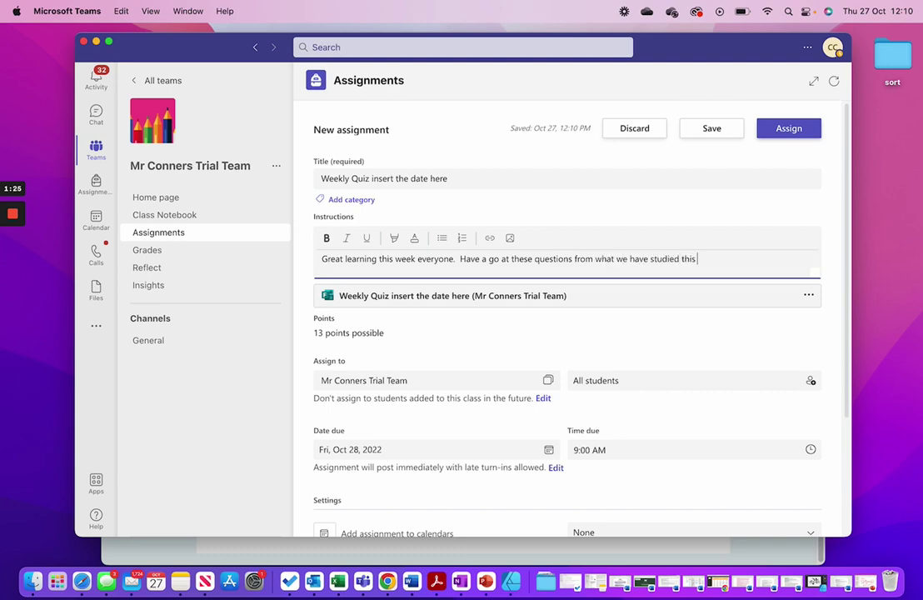
text( week.)
key(Return)
text(Once you)
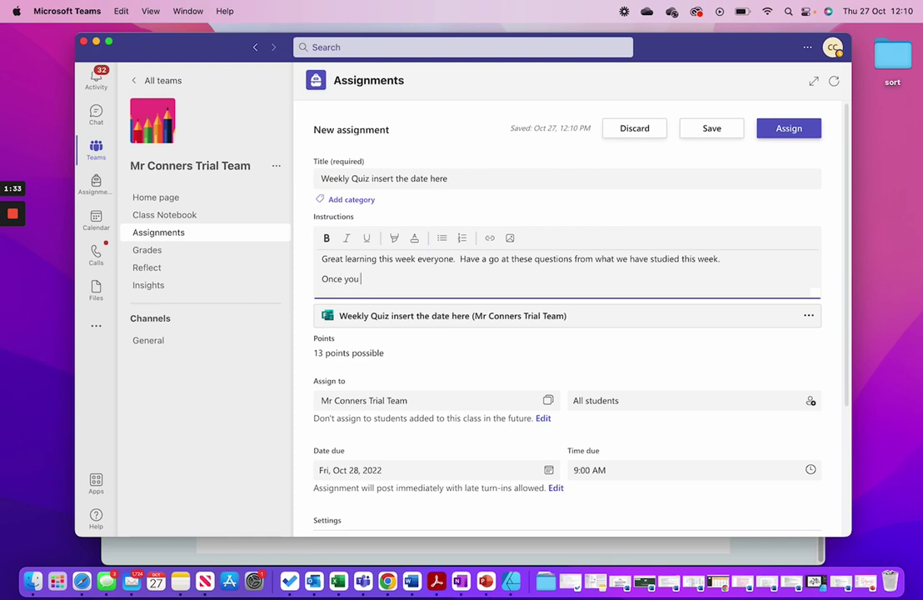
key(BackSpace)
key(BackSpace)
key(BackSpace)
key(BackSpace)
key(BackSpace)
key(BackSpace)
key(BackSpace)
key(BackSpace)
key(BackSpace)
key(BackSpace)
key(BackSpace)
key(BackSpace)
key(BackSpace)
key(BackSpace)
key(BackSpace)
key(BackSpace)
key(BackSpace)
Step: Add "Don't forget to also practice you Timestables and Spellings." to the instructions and paste the copied TT Rockstars and Spelling Shed lines below it
text(Don't forget to also pract)
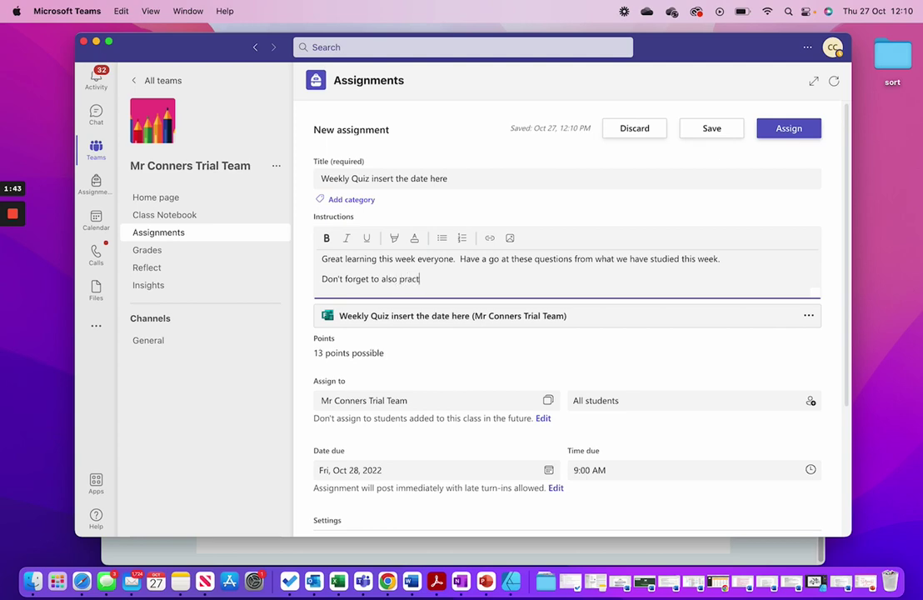
text(ice you Timestables and Spellings.)
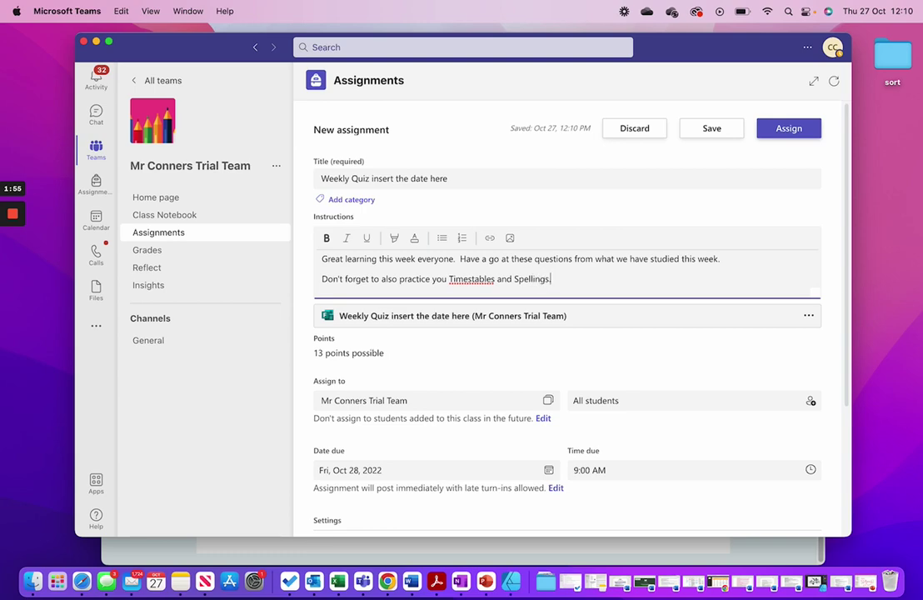
key(Return)
key(super+v)
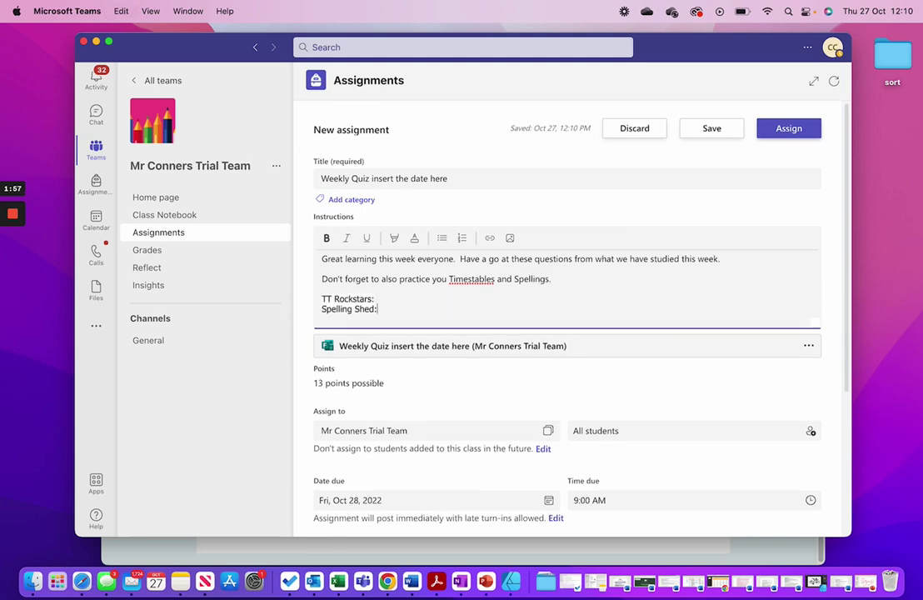
Step: Add the line "Here are the spellings for this week" at the end of the instructions
key(Return)
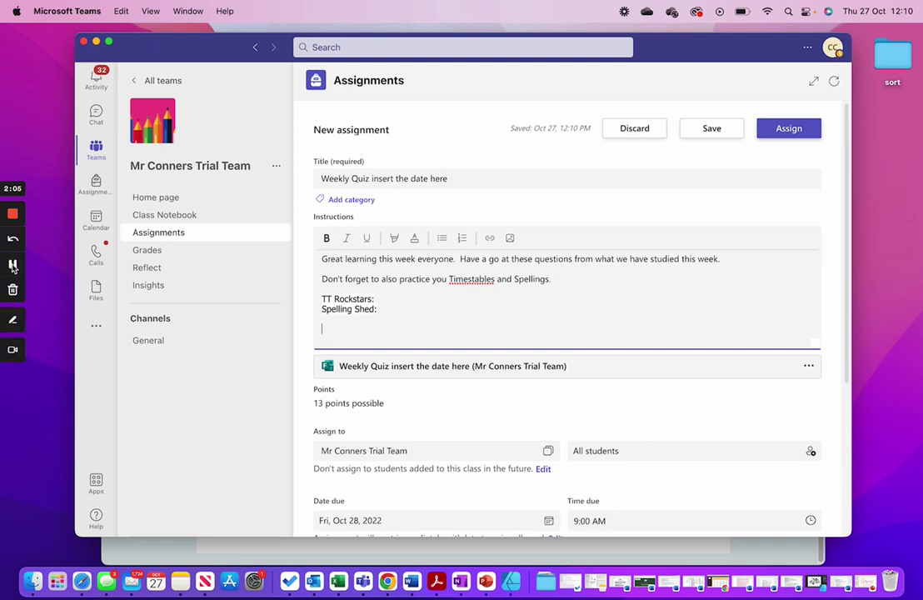
click(13, 266)
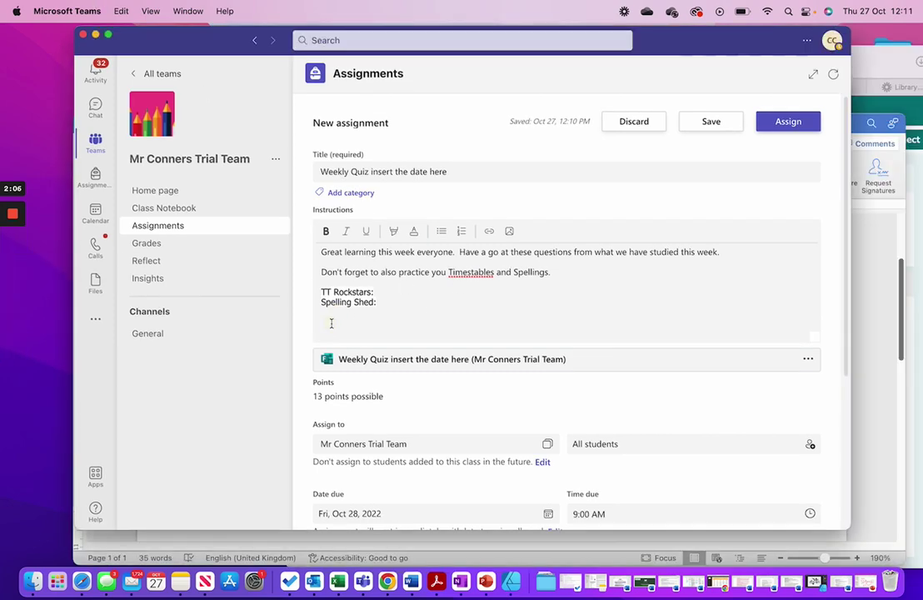
click(331, 323)
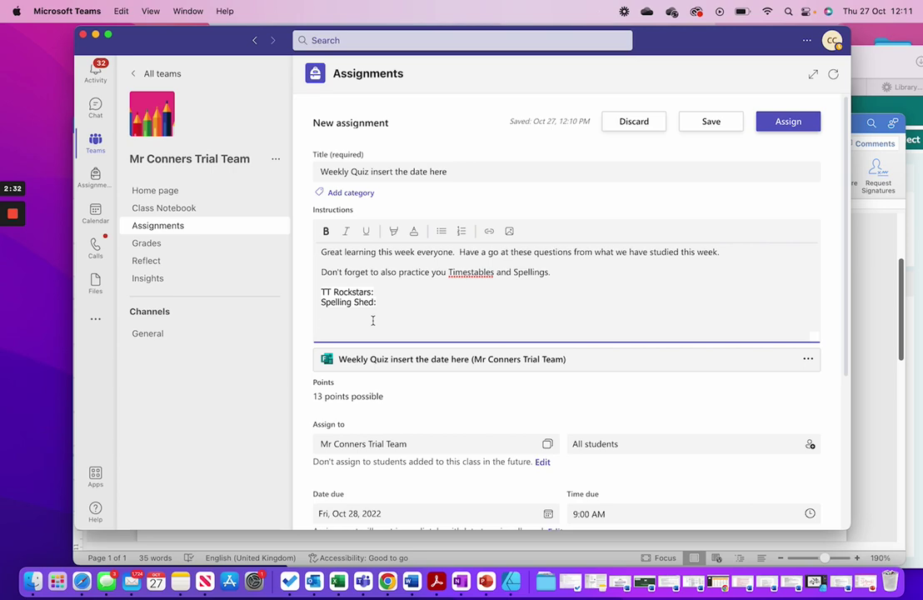
text(Here are the spelling)
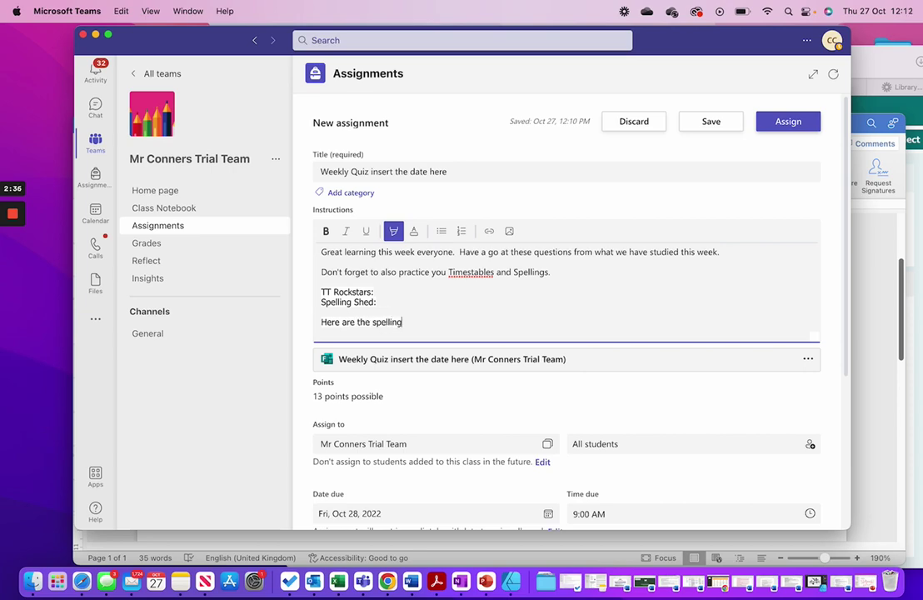
text(s for this week)
Step: Bring the spelling table from the Word document "tious cious spelling list" into the Teams instructions, below the spellings line
click(875, 249)
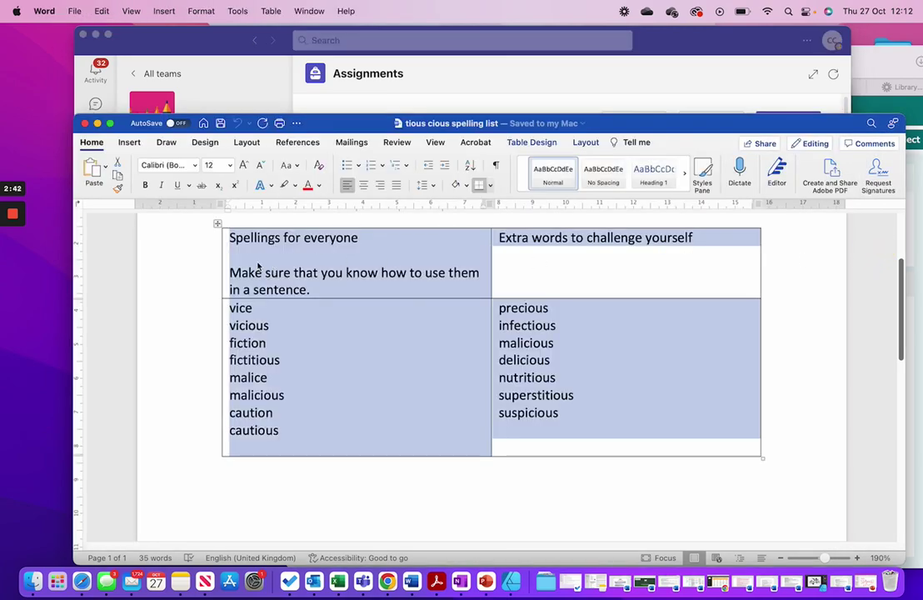
click(518, 73)
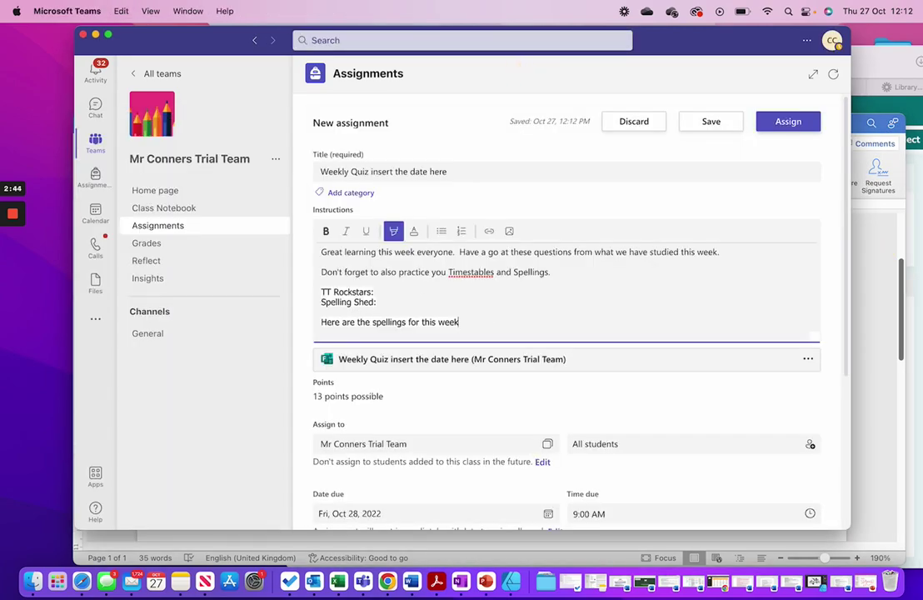
key(Return)
text(Spellings for everyone  Make sure that you know how to use them in a sentence.	Extra words to challenge yourself vice vicious fiction fictitious malice malicious caution cautious	precious infectious malicious delicious nutritious superstitious suspicious)
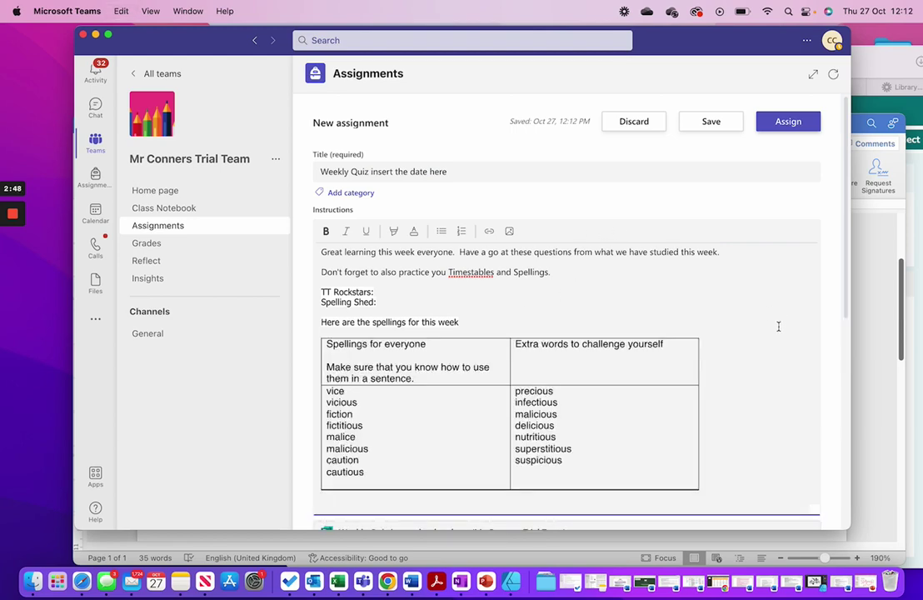
Step: Check the assignment's recipients, due date and settings, and assign the weekly quiz to the class
scroll(772, 248, down, 5)
scroll(757, 289, down, 3)
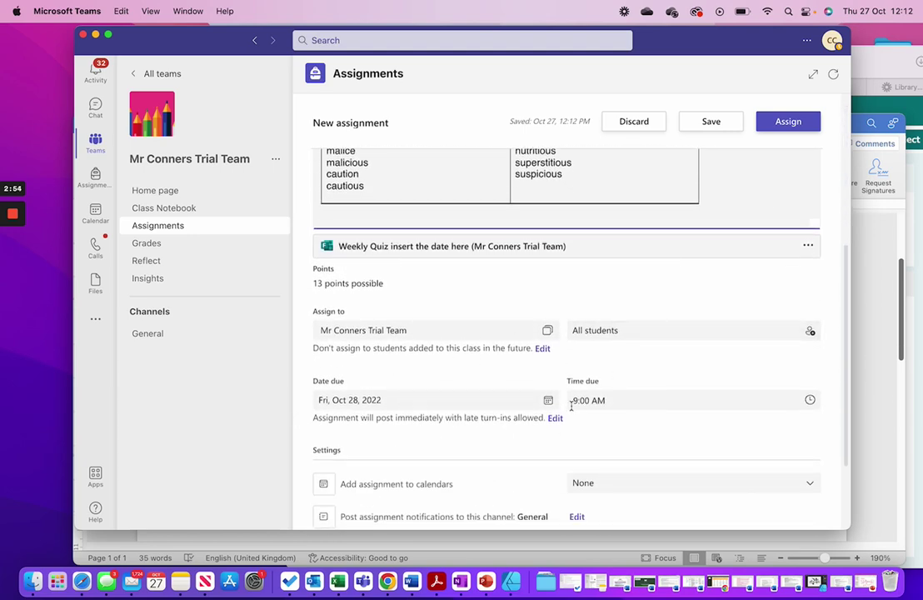
scroll(583, 400, down, 3)
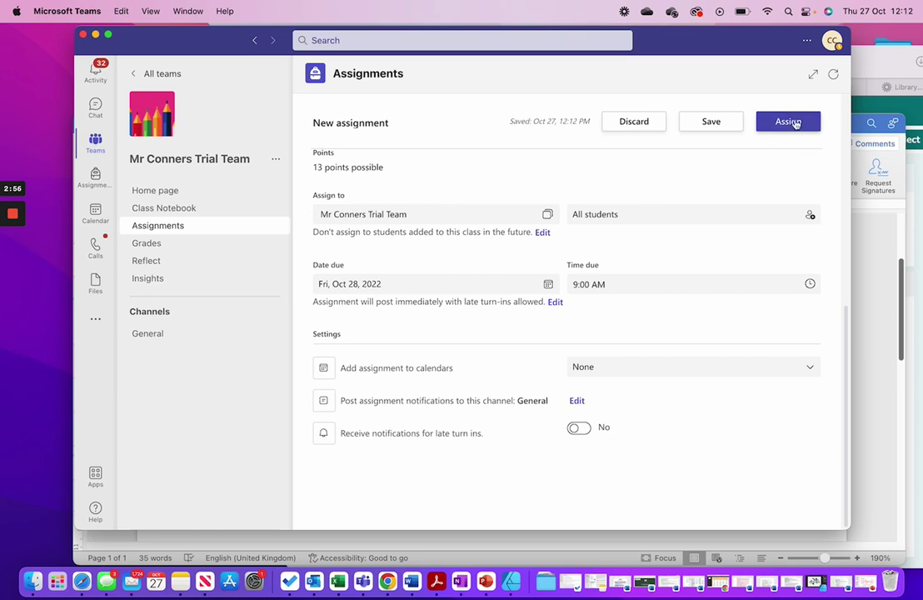
click(788, 121)
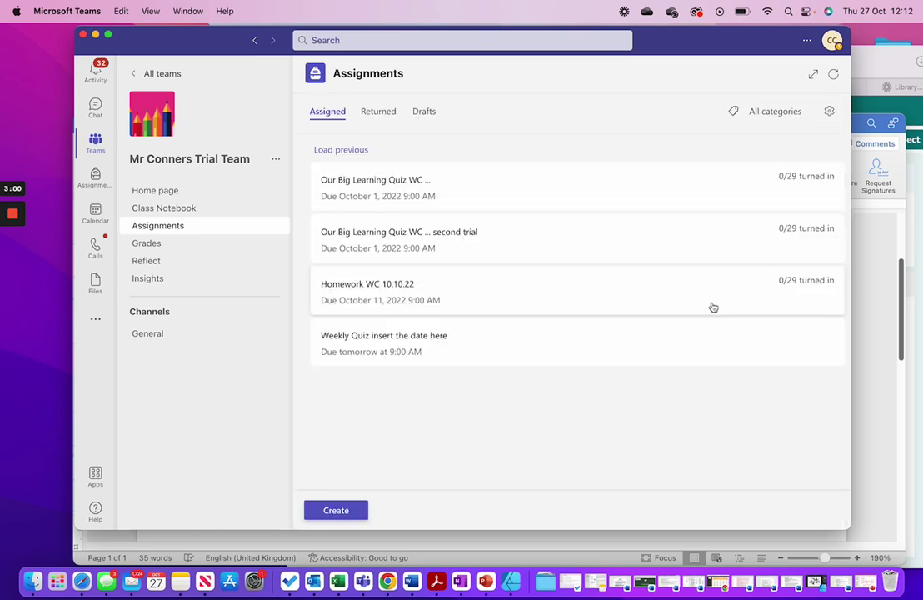
mouse_move(10, 215)
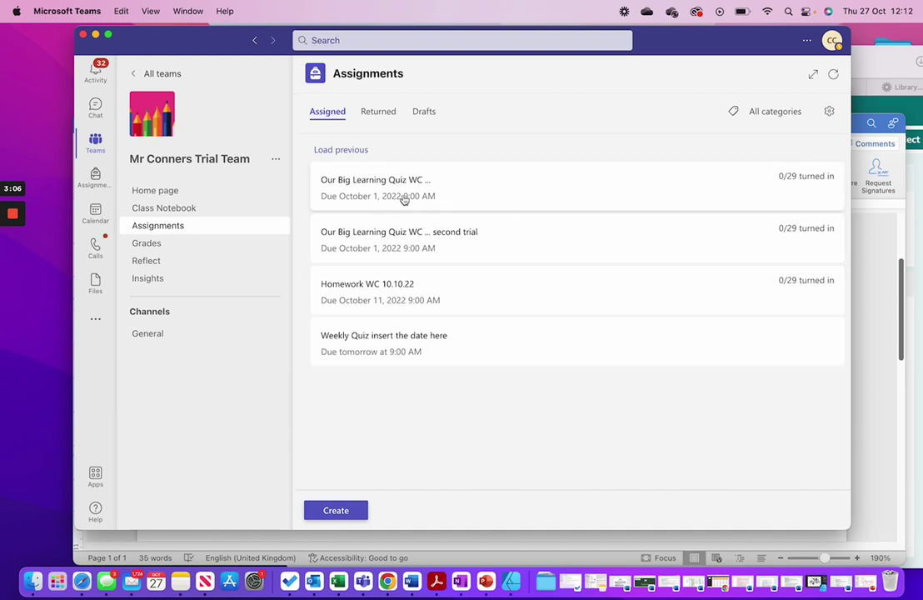
Step: Open the assigned weekly quiz in student view and examine the instructions, spelling list and attached quiz
click(398, 341)
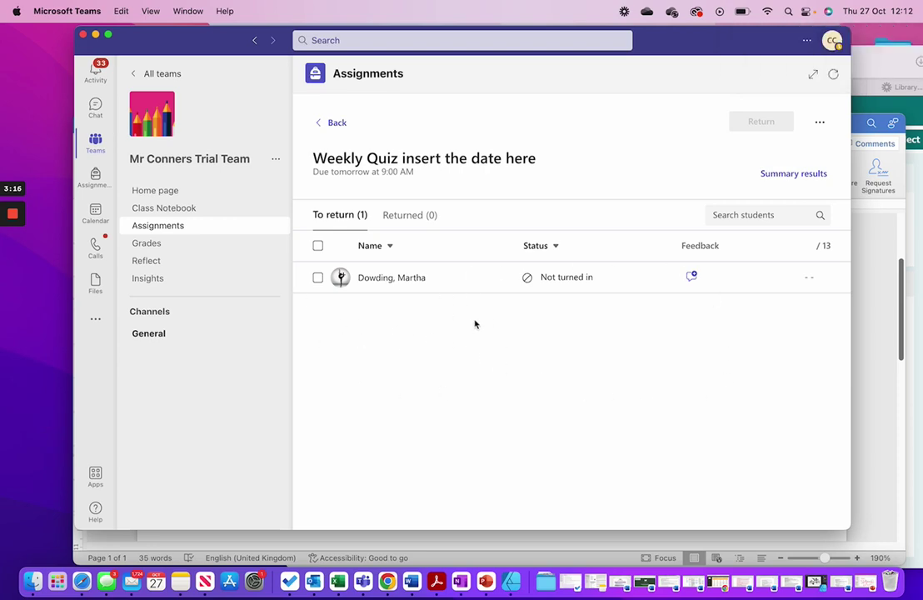
click(821, 125)
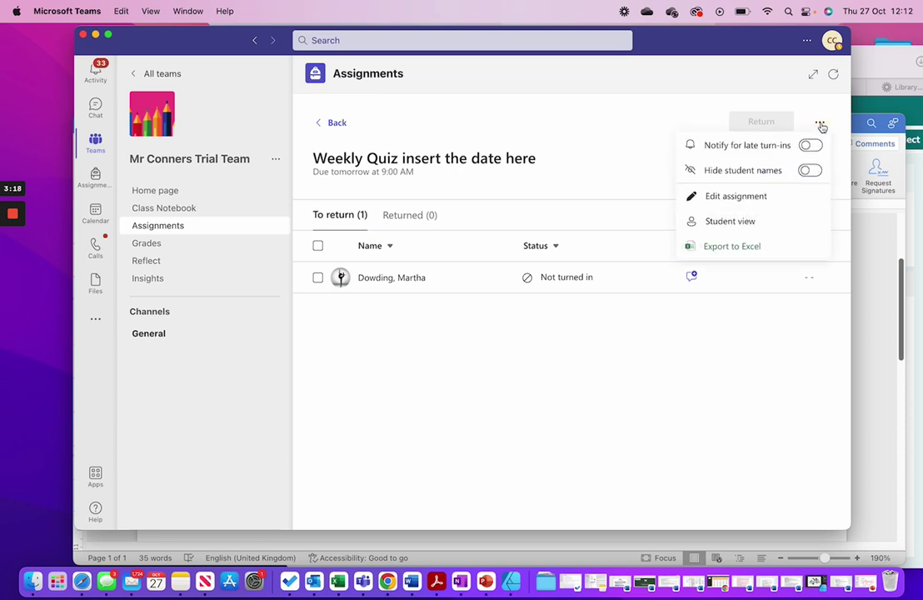
click(720, 221)
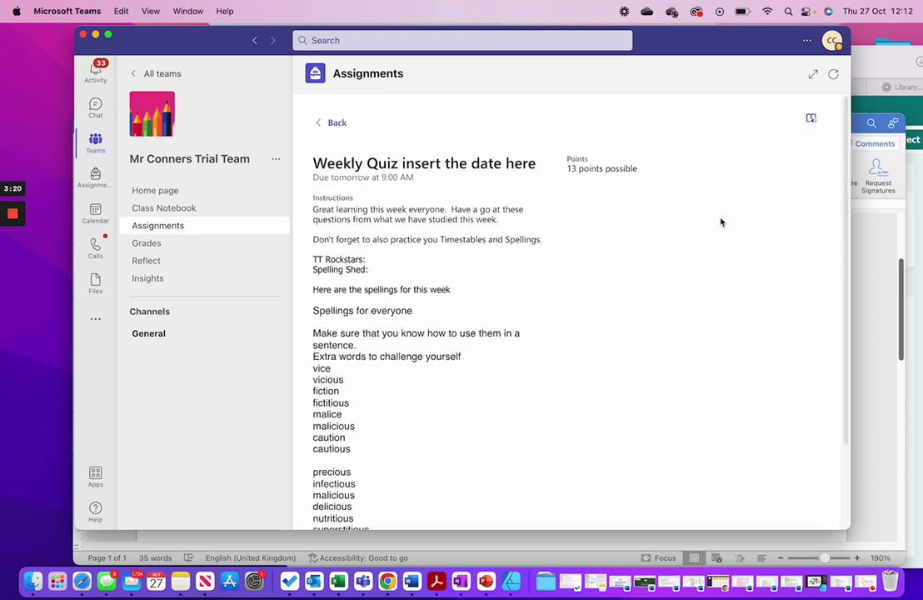
scroll(696, 282, down, 2)
scroll(510, 297, down, 2)
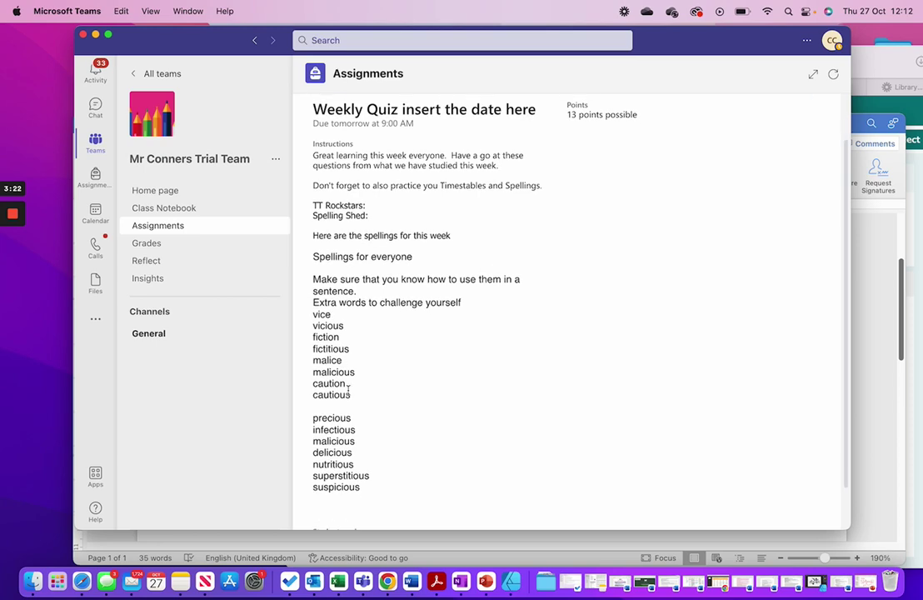
scroll(480, 289, down, 3)
scroll(481, 289, up, 4)
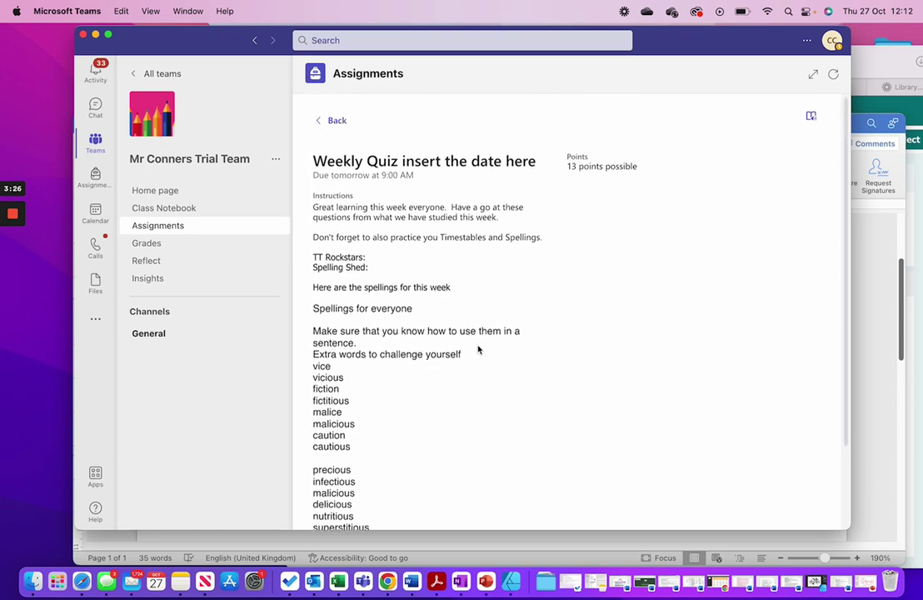
scroll(478, 346, down, 4)
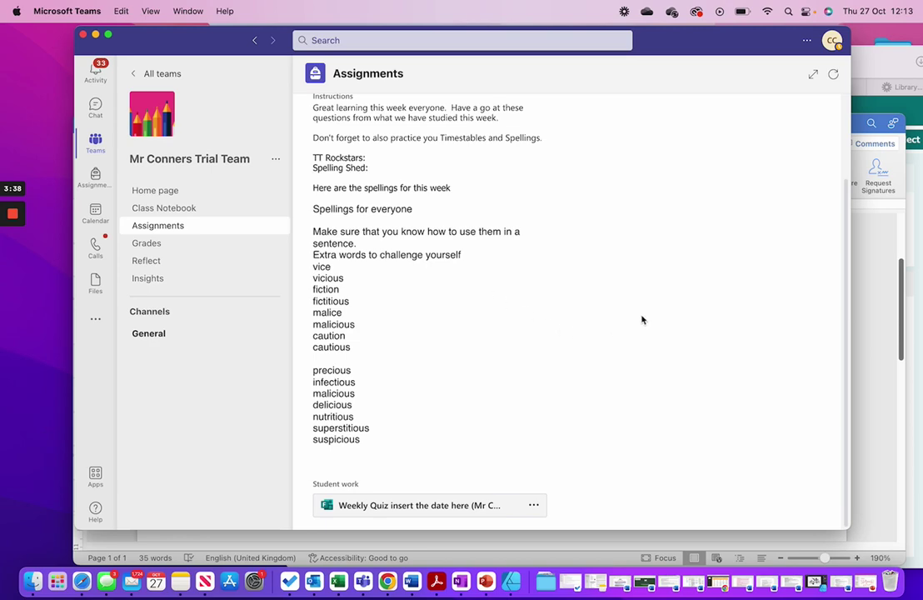
scroll(658, 310, up, 3)
Step: Leave the student view and open the weekly quiz assignment for editing
click(339, 123)
click(818, 121)
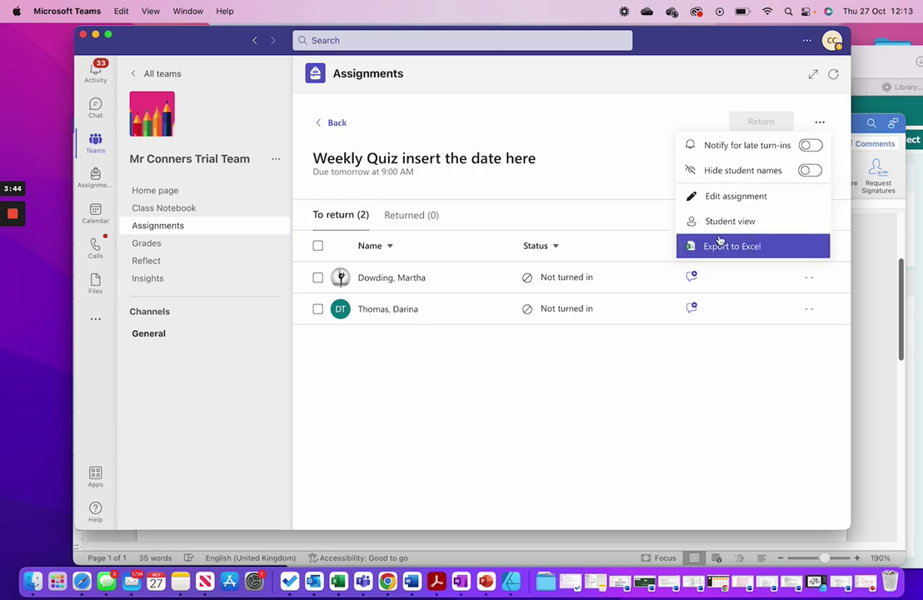
click(731, 196)
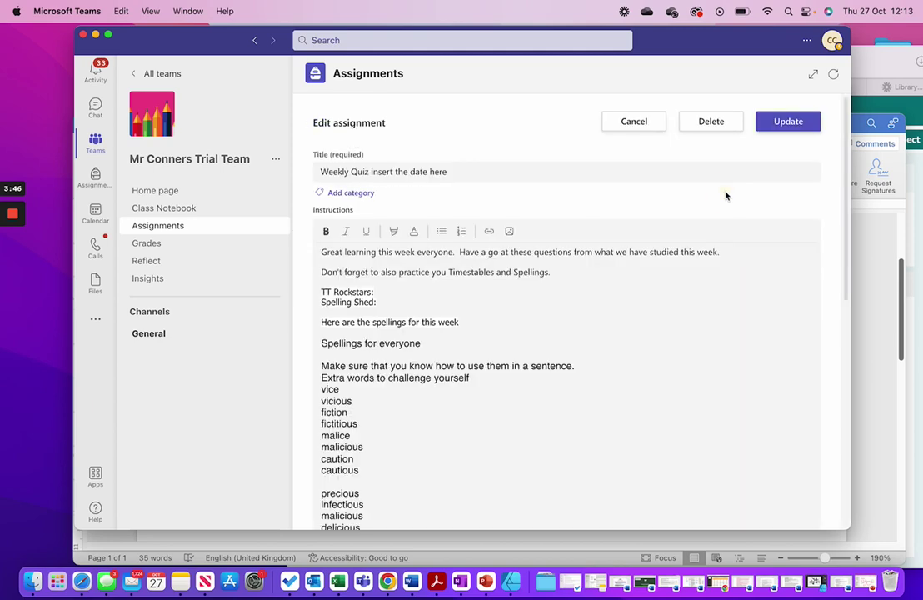
Step: Copy the line "Extra words to challenge yourself" to directly above "precious" in the instructions, with a blank line before it
scroll(399, 395, down, 1)
drag(470, 366, 321, 363)
key(super+c)
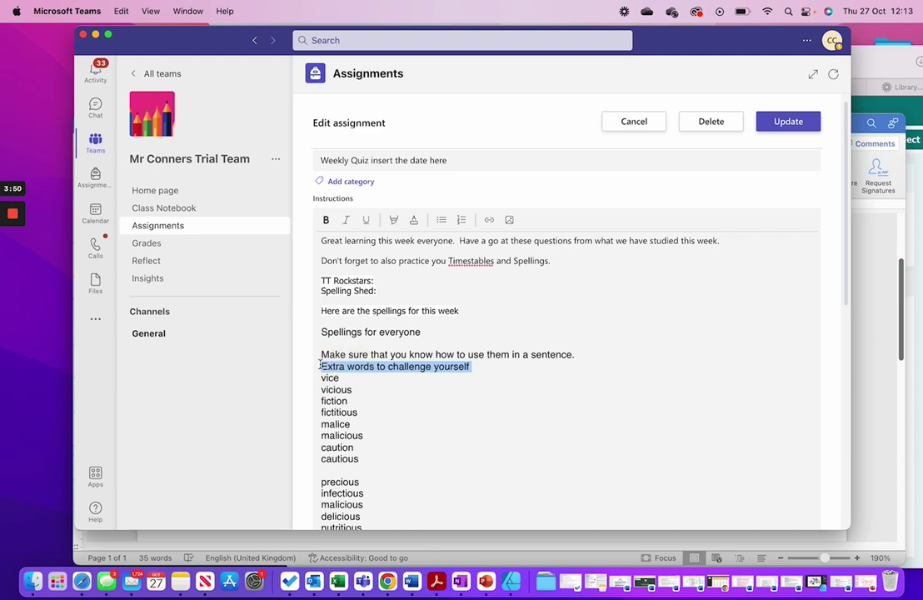
click(320, 471)
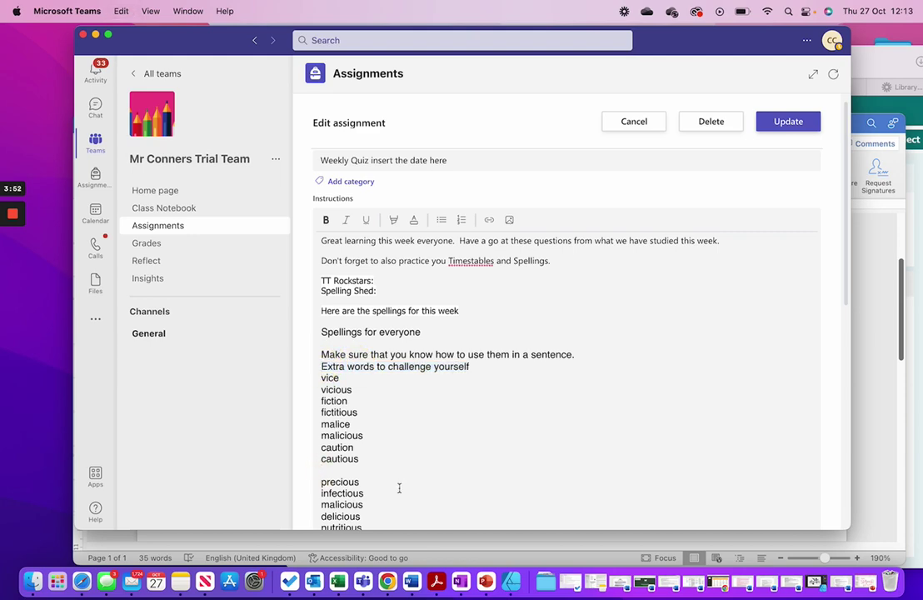
scroll(447, 473, down, 3)
key(super+v)
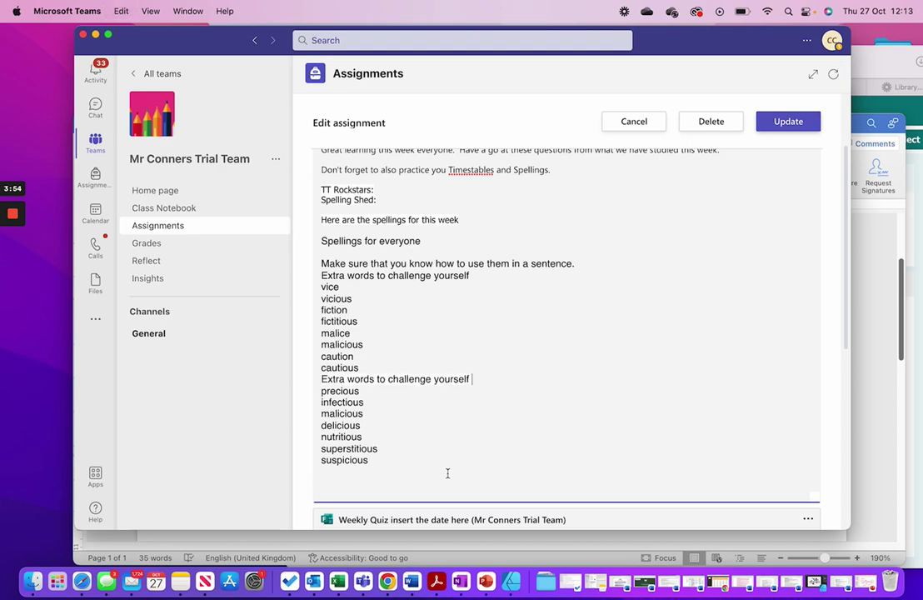
click(317, 379)
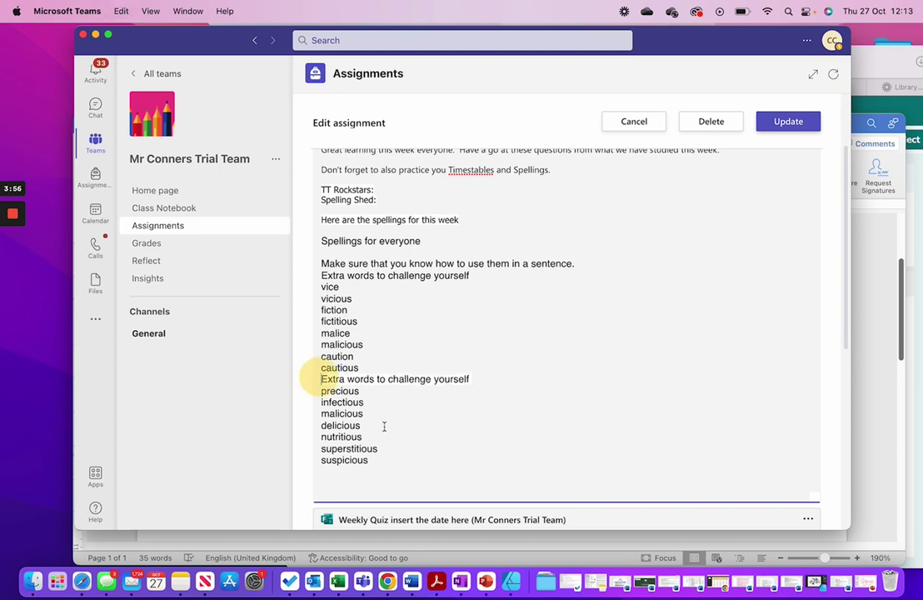
key(Return)
Step: Delete the original "Extra words to challenge yourself" line above "vice" and update the assignment
drag(473, 276, 319, 276)
key(BackSpace)
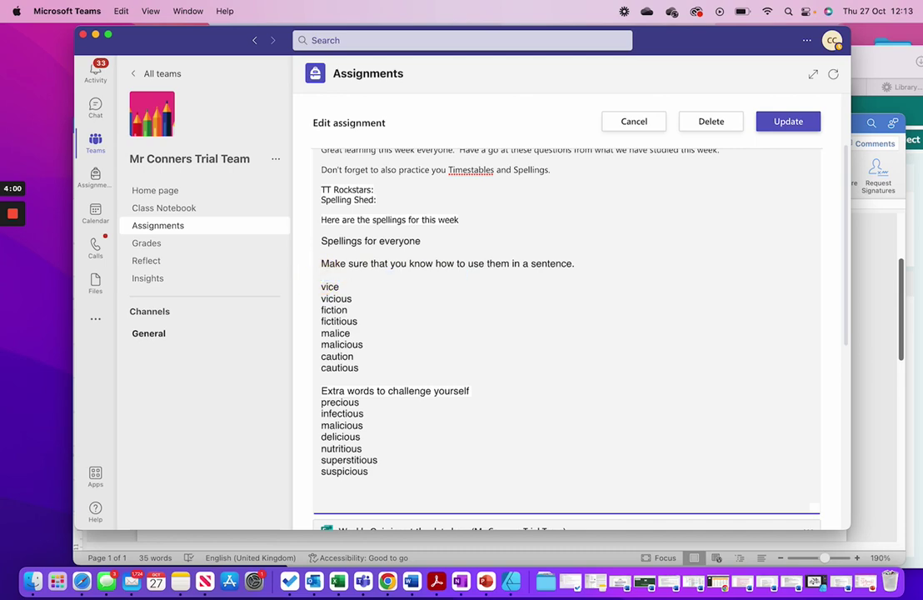
click(322, 279)
scroll(522, 379, down, 6)
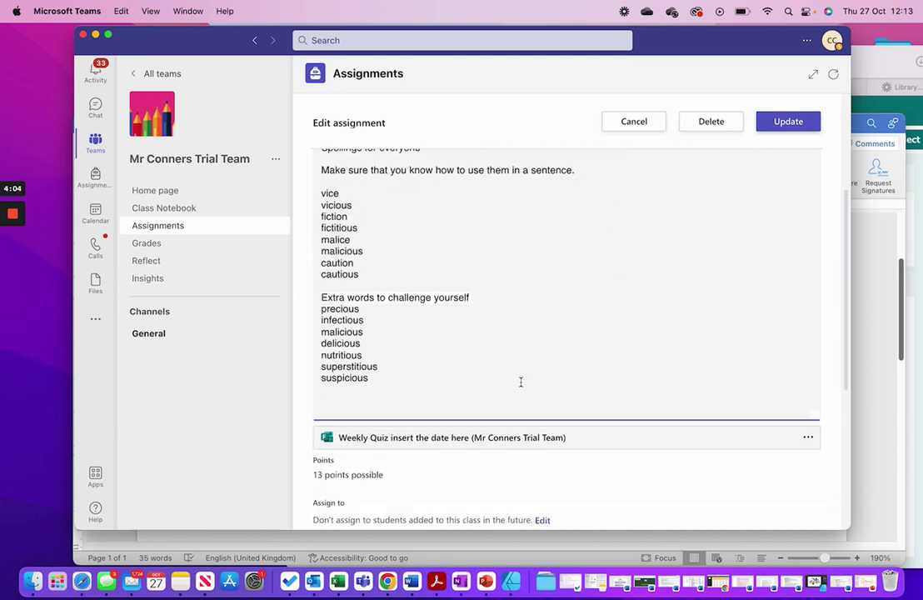
scroll(522, 379, up, 4)
click(788, 121)
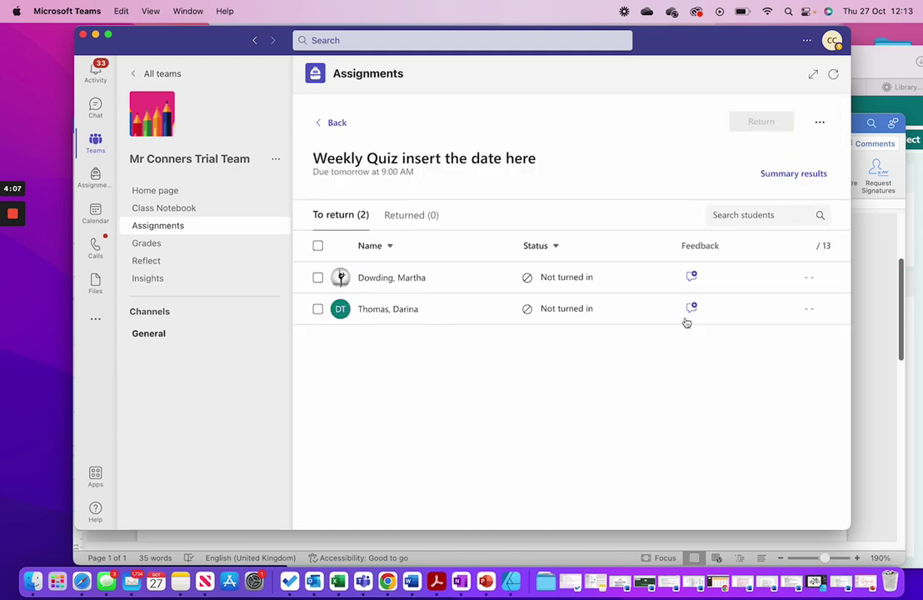
Step: Open the updated weekly quiz in student view and check the layout of the spelling list
click(819, 122)
click(733, 219)
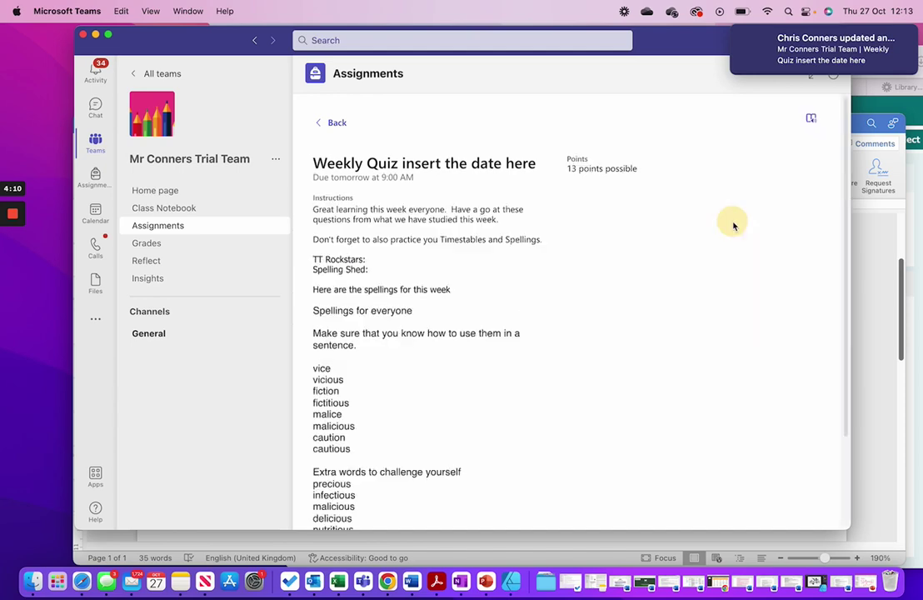
scroll(628, 402, down, 5)
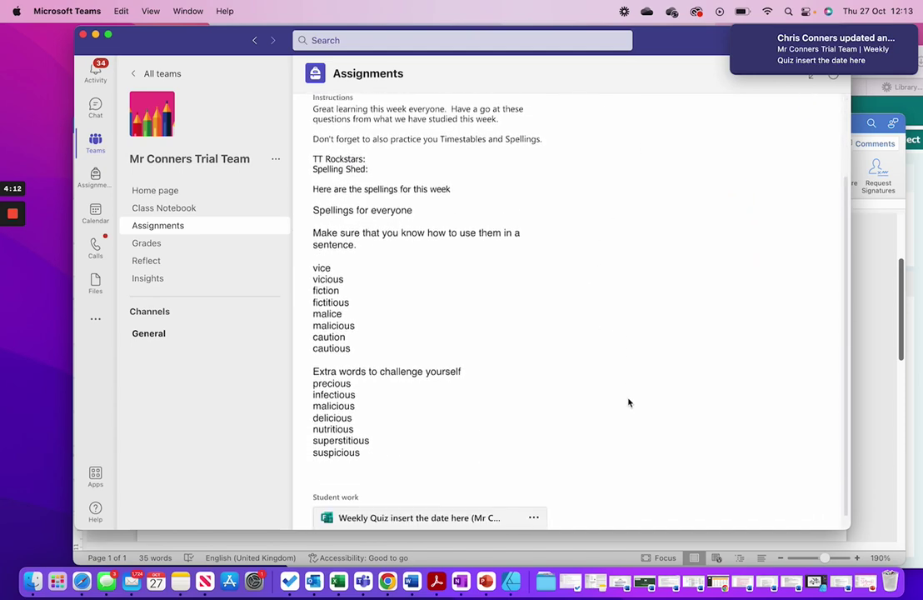
scroll(713, 398, up, 5)
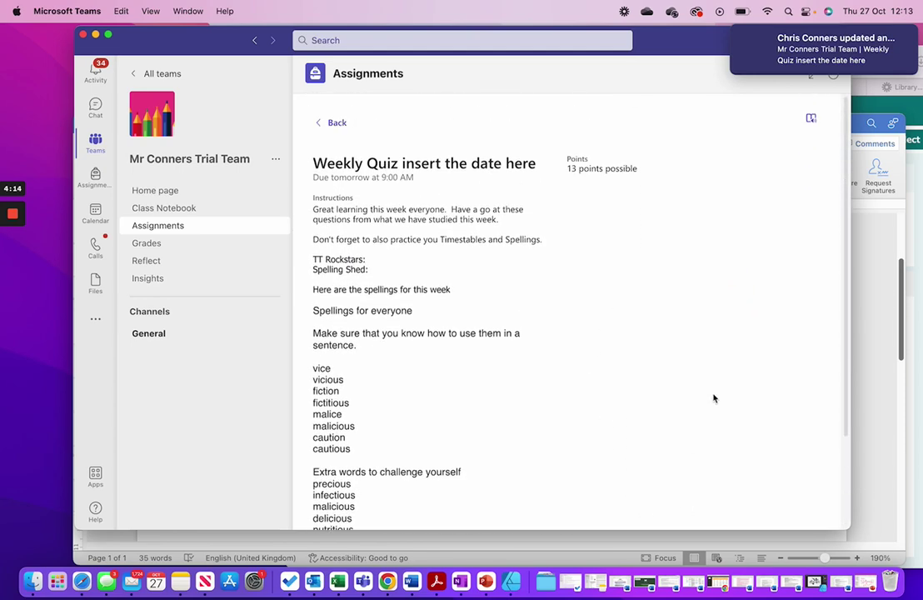